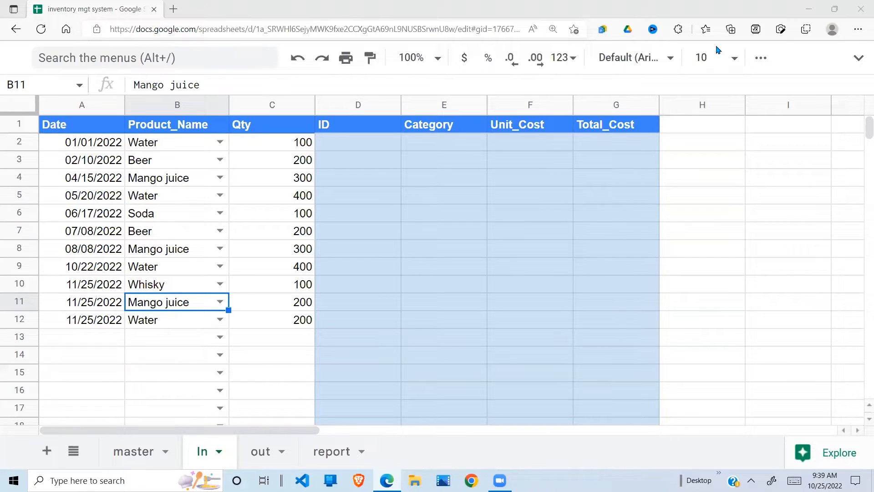
Examine the master sheet's product table and its Product_Name, Category, Cost and Price column headings
left_click(140, 450)
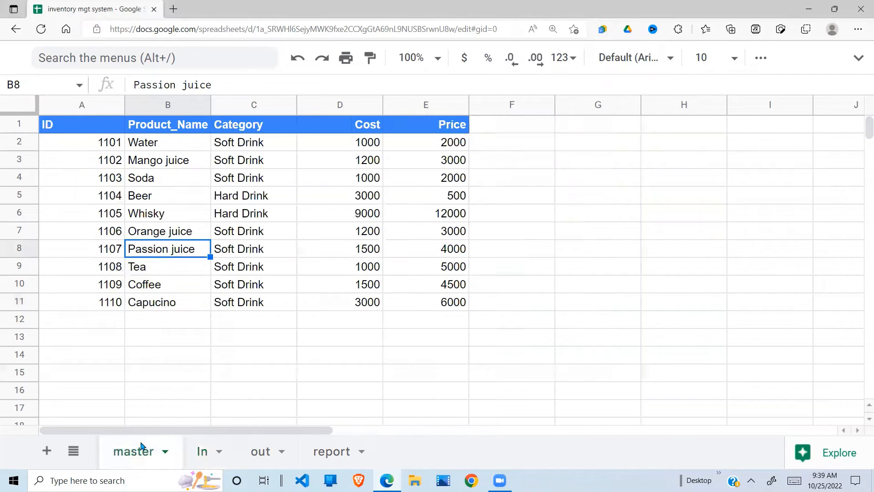
left_click(188, 345)
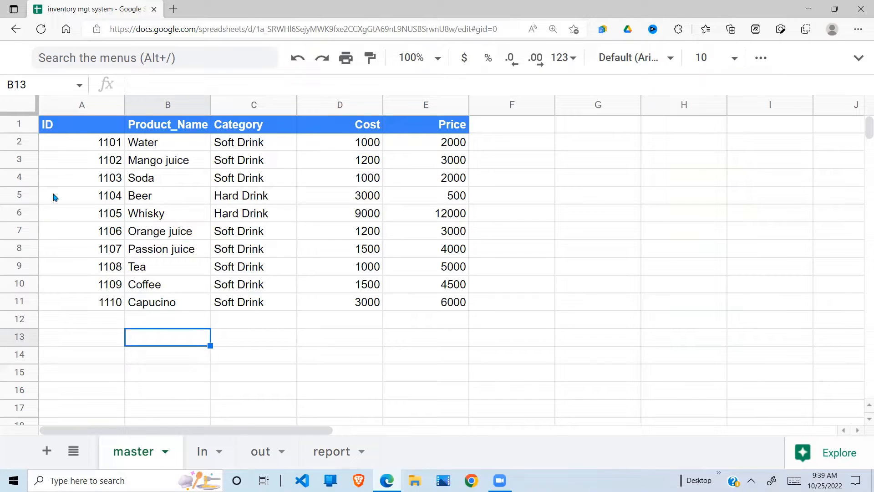
left_click(150, 129)
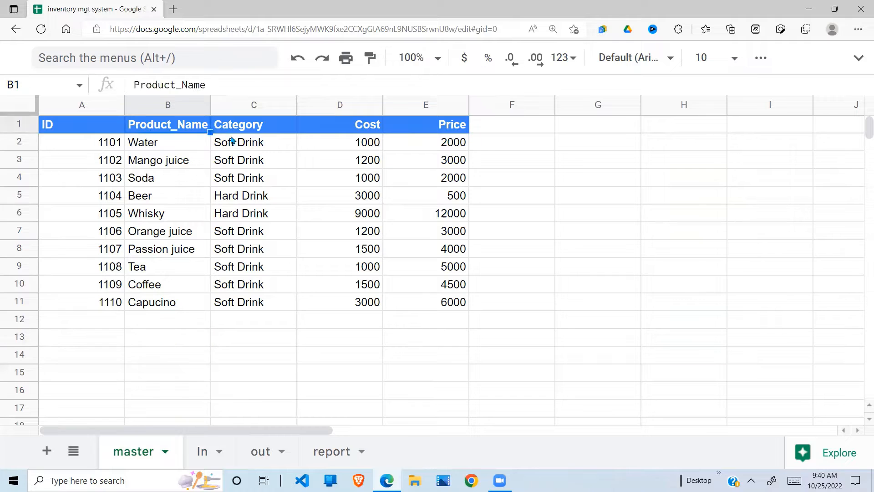
left_click(264, 131)
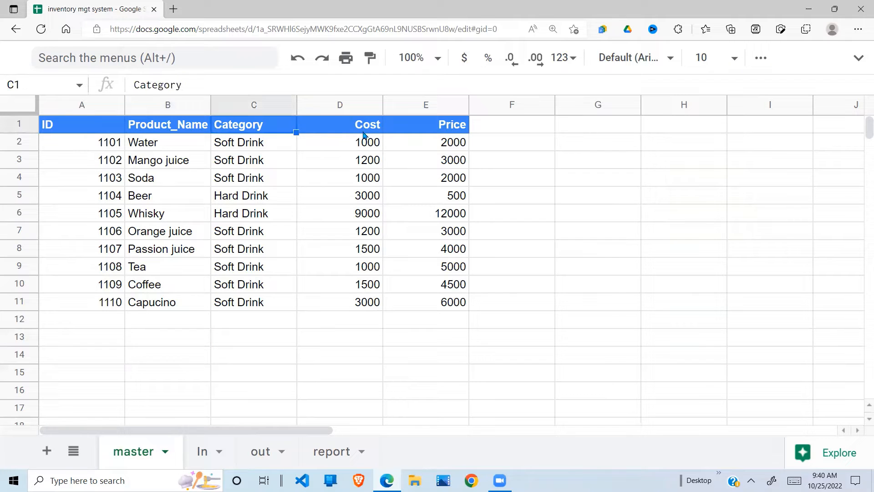
left_click(364, 133)
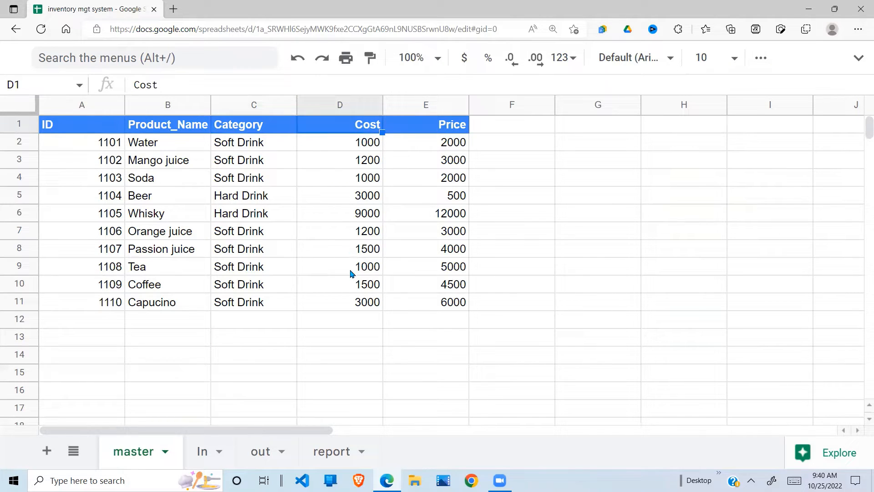
left_click(442, 130)
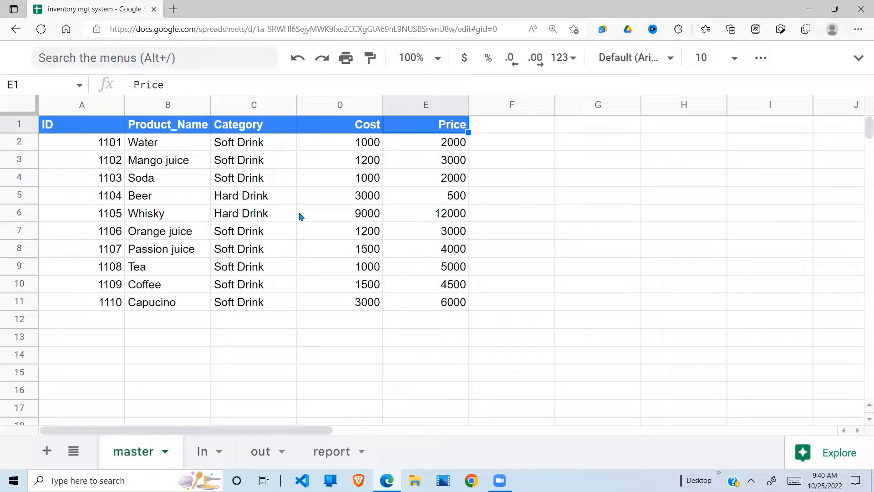
On the In sheet, choose Water from the product list of the first entry in B2
left_click(202, 451)
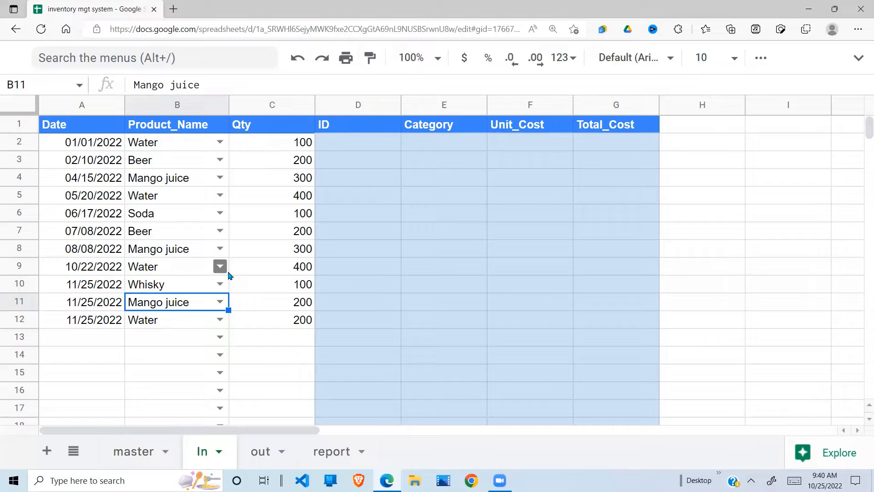
left_click(109, 147)
left_click(156, 148)
left_click(100, 145)
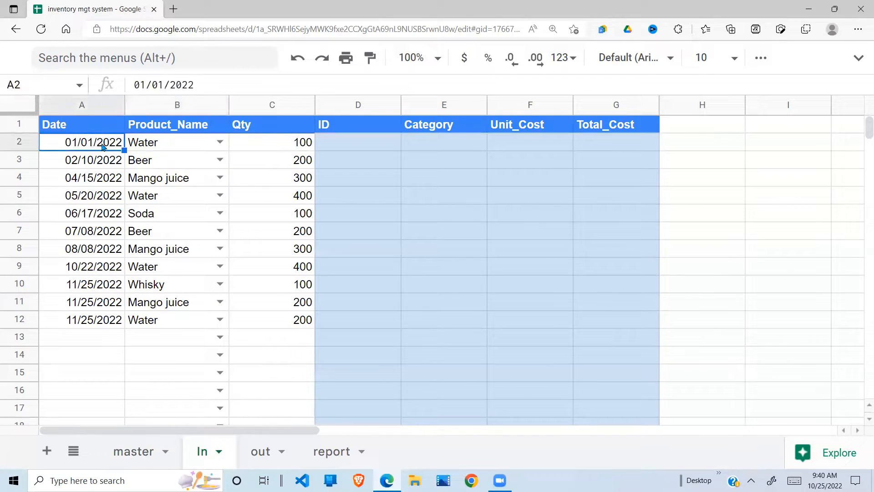
left_click(167, 143)
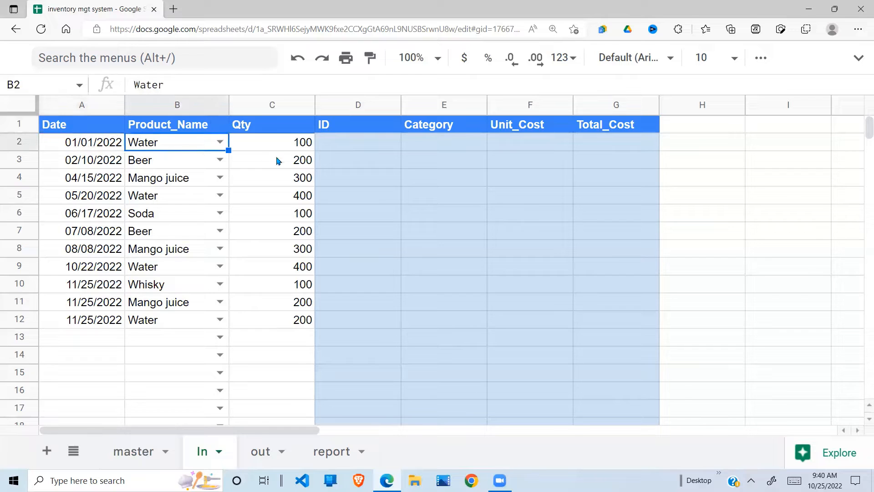
left_click(220, 141)
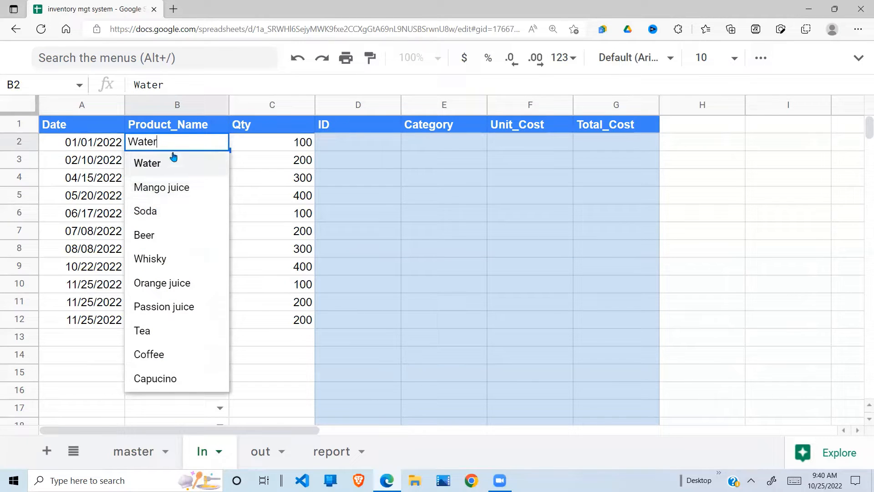
left_click(163, 163)
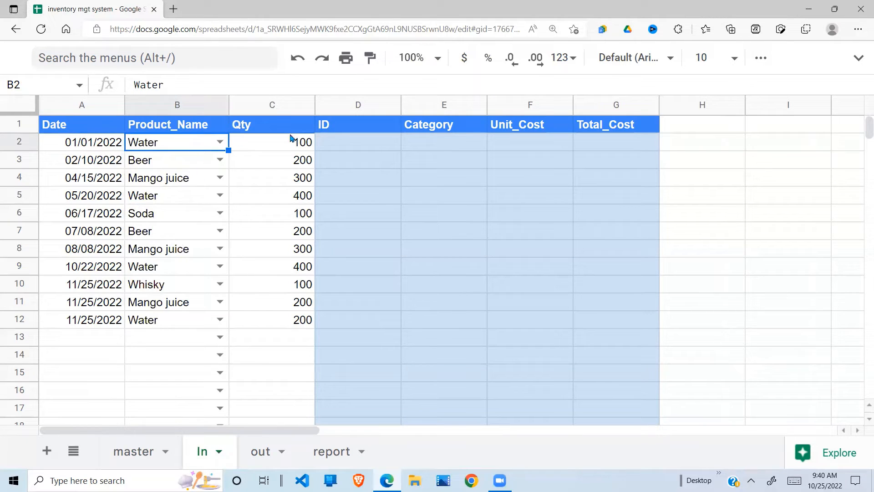
Review the data validation rule of cell B2, a list from the range =master!$B$2:$B, and save it
left_click(858, 58)
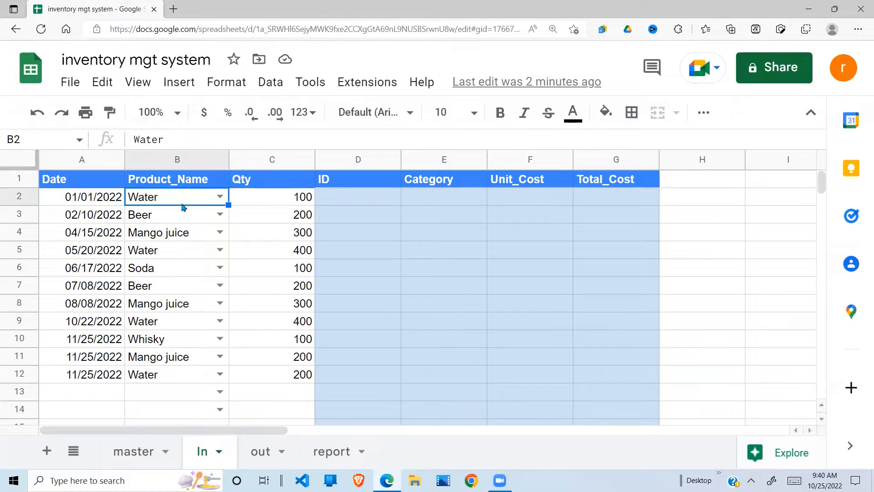
left_click(271, 83)
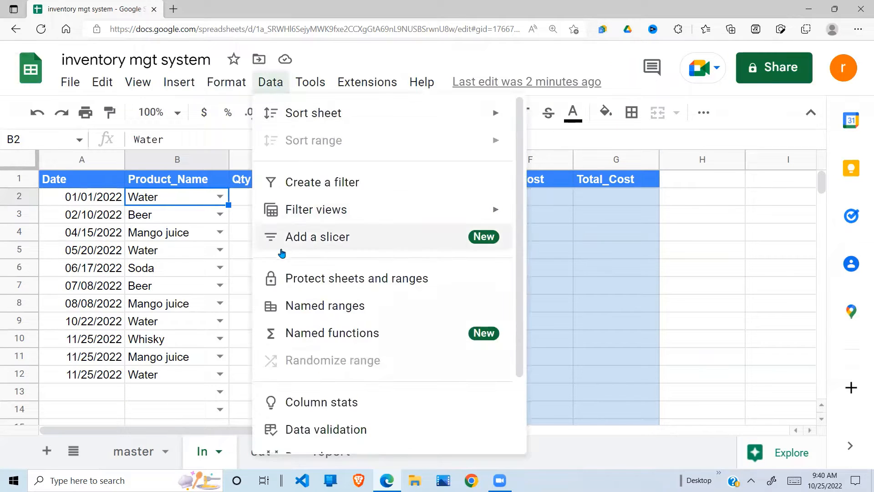
left_click(326, 435)
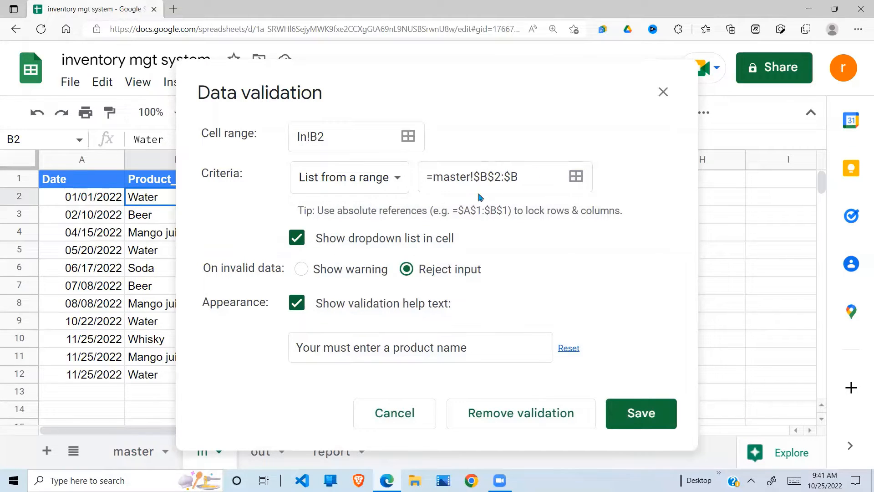
left_click(659, 411)
Examine the master sheet's product names and the In sheet's entry data A2:C12 and calculated area D2:G12
left_click(149, 452)
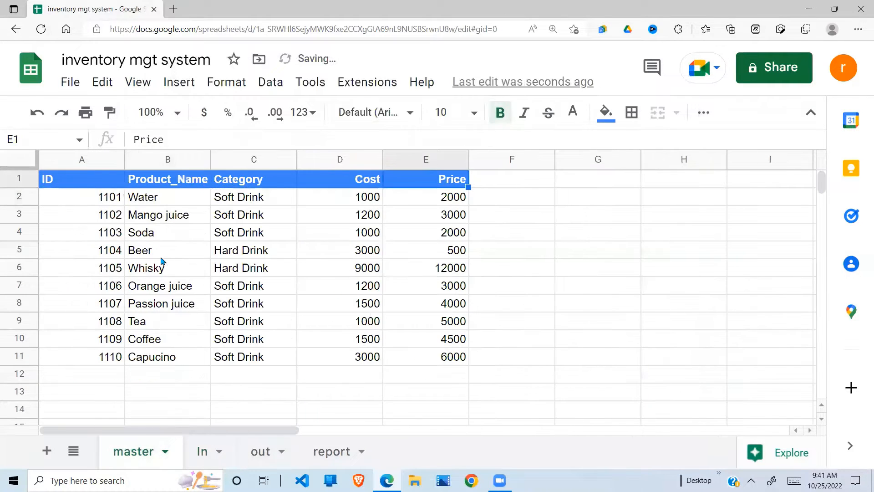
left_click_drag(169, 242, 166, 360)
left_click(200, 453)
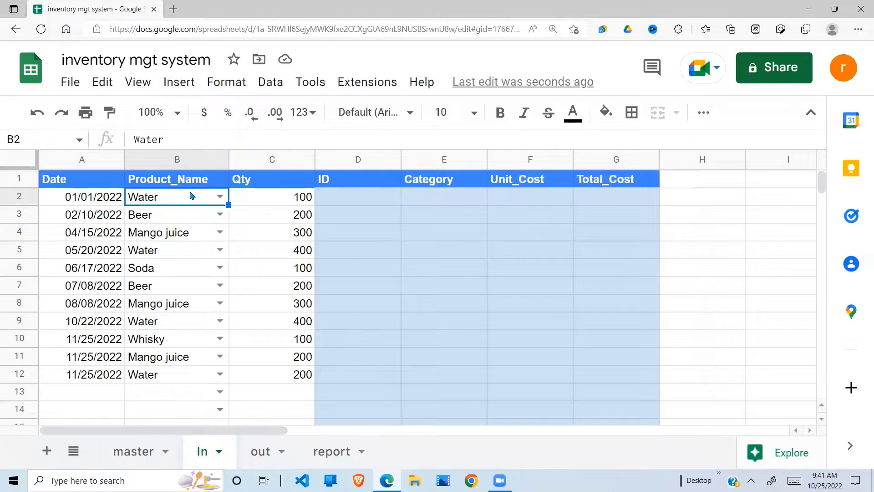
left_click(301, 201)
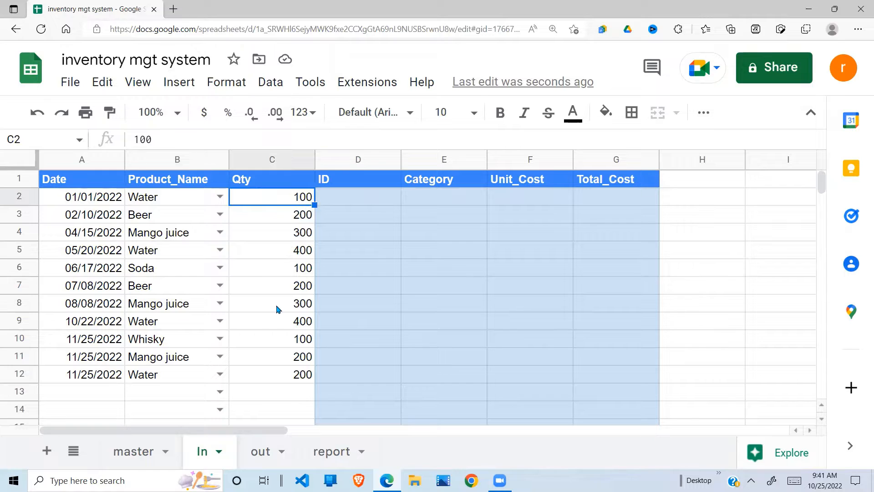
left_click_drag(110, 204, 295, 380)
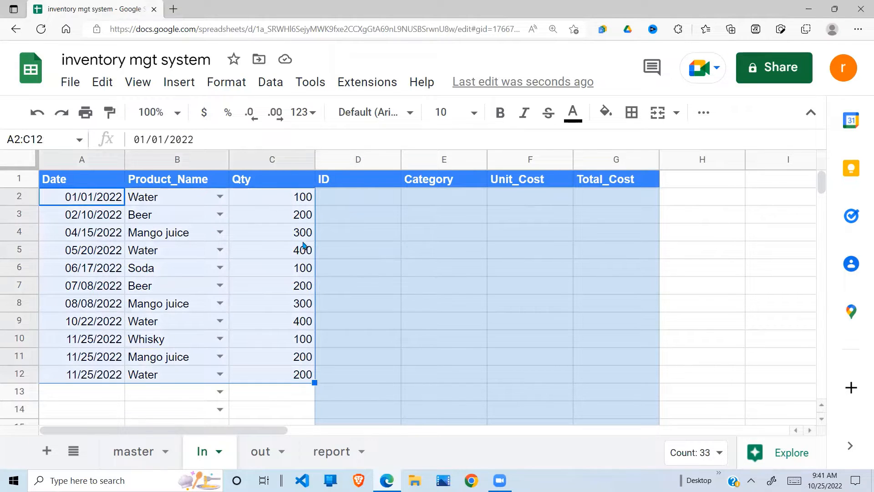
left_click_drag(362, 197, 615, 371)
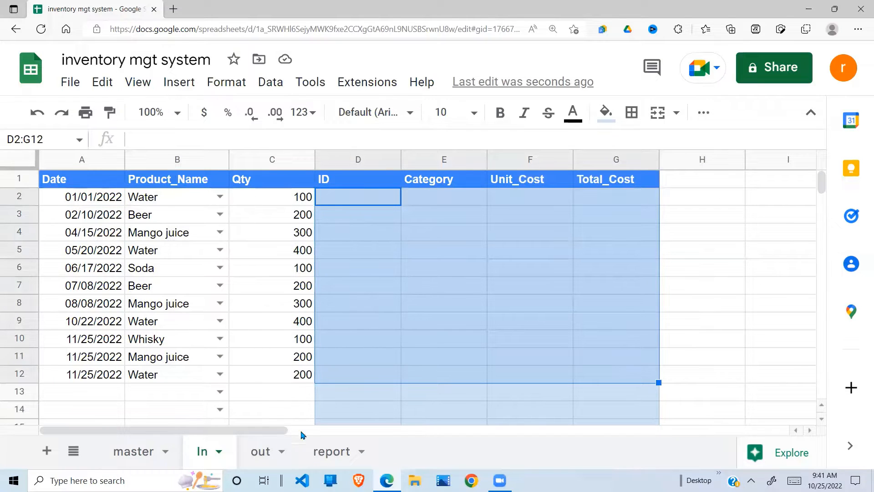
Look over the out and report sheets, and review the entry data A2:C12 on the In sheet
left_click(260, 452)
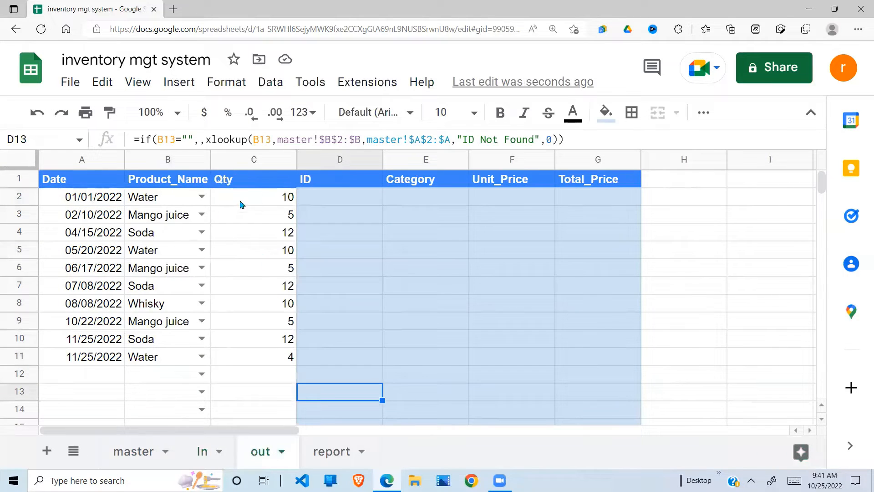
left_click(336, 457)
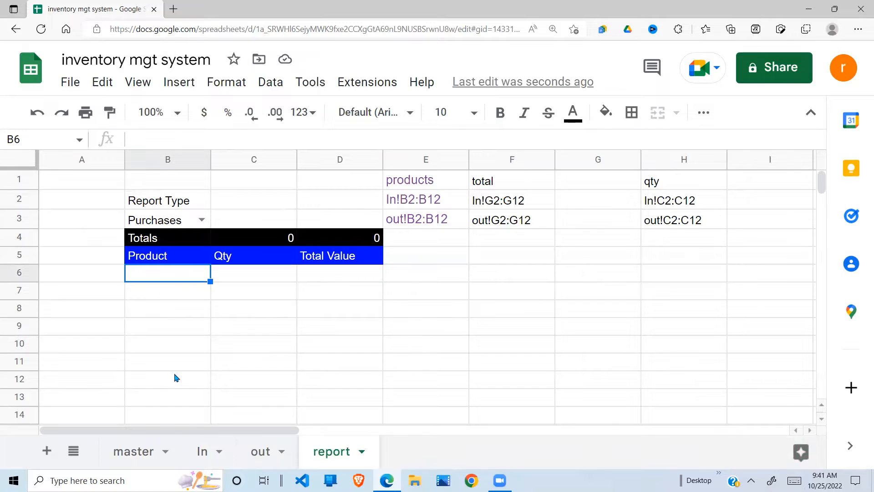
left_click(202, 450)
left_click(241, 338)
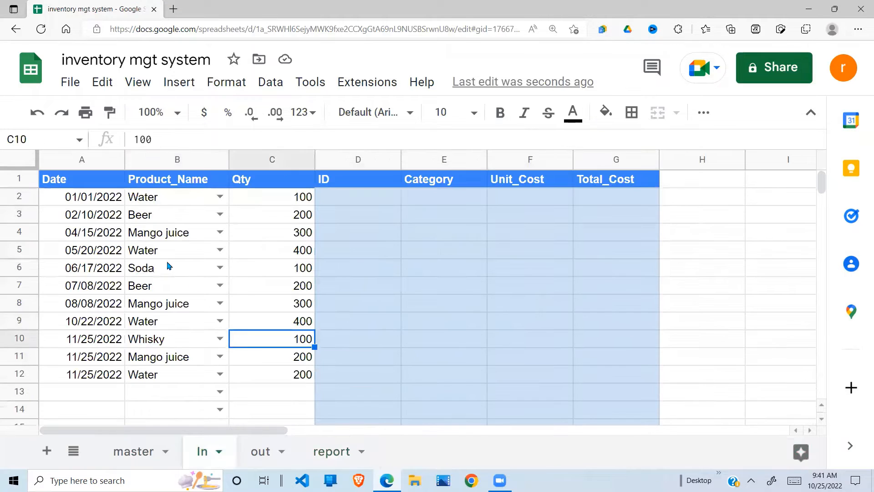
left_click(168, 264)
left_click_drag(103, 199, 263, 380)
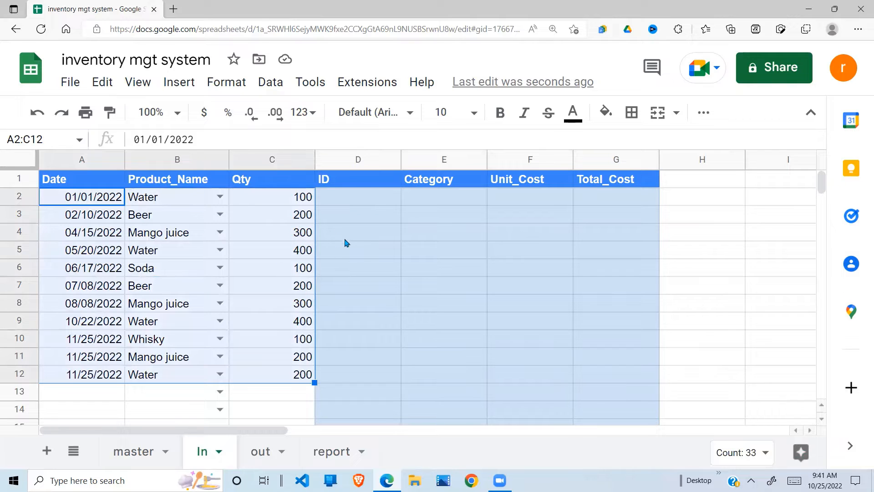
Examine the In sheet's ID, Category and Unit_Cost cells in row 2 and the source data B2:E11 on the master sheet
left_click_drag(357, 204, 457, 212)
left_click(457, 212)
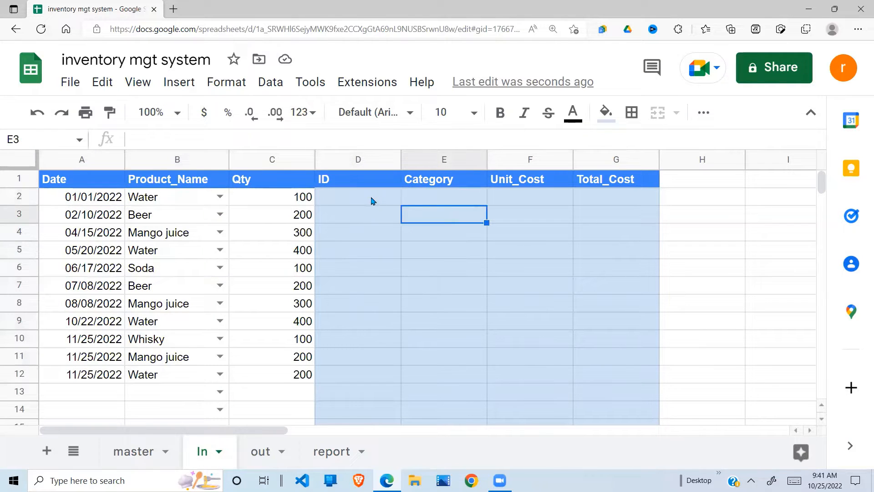
left_click(358, 201)
key("Tab")
key("Tab")
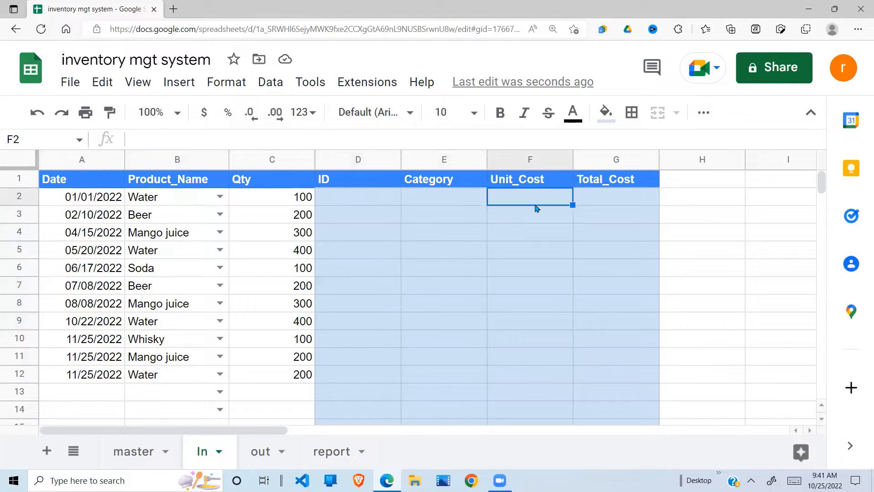
left_click(134, 453)
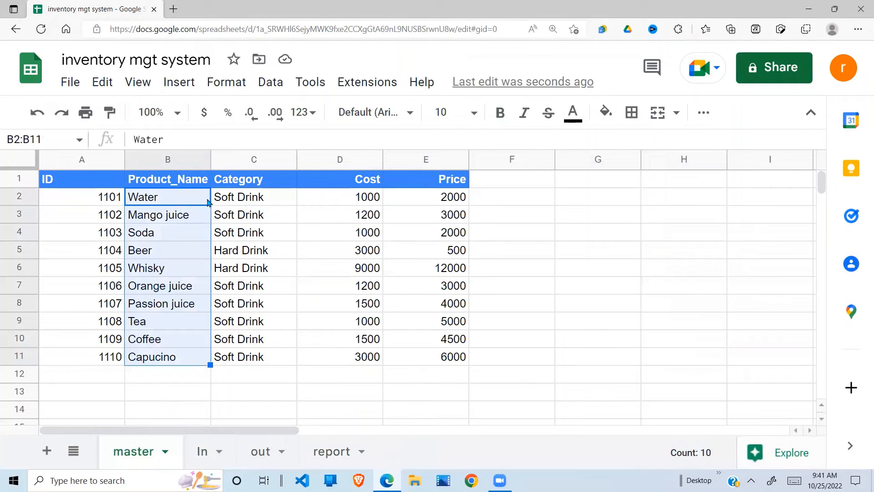
left_click_drag(208, 202, 463, 357)
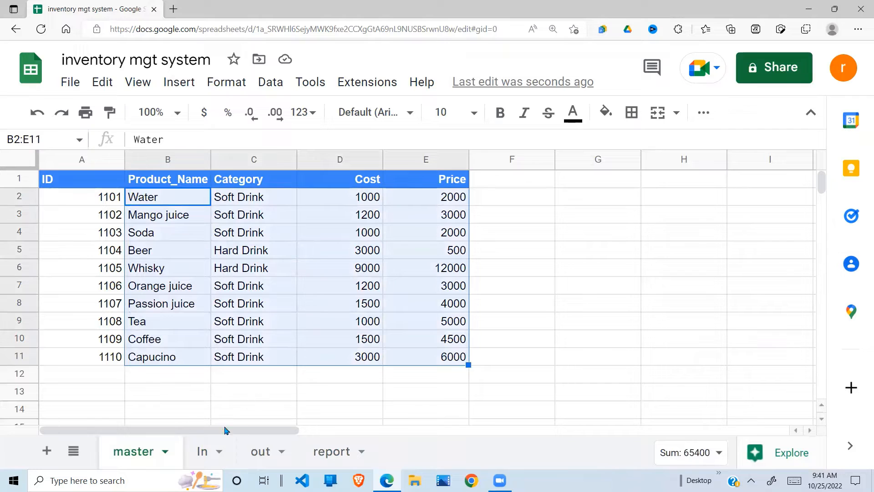
Start an XLOOKUP formula in the ID cell D2 of the out sheet with In!B2 as the search key
left_click(264, 455)
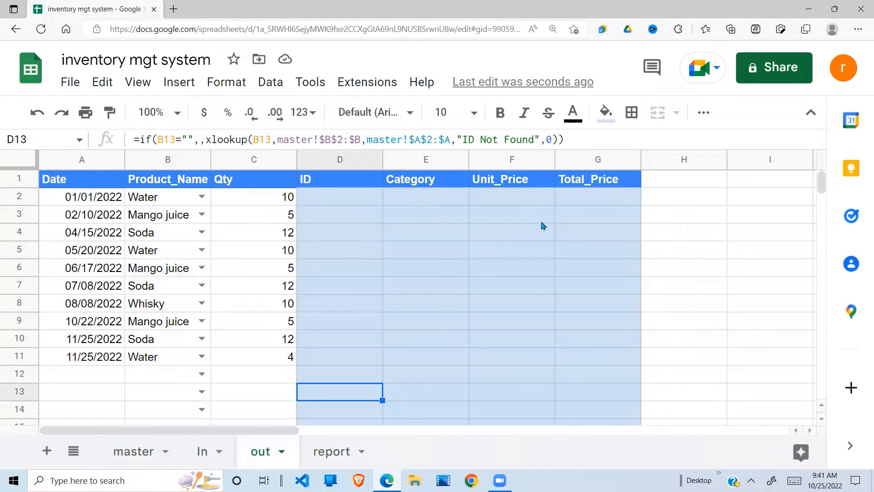
left_click(478, 283)
left_click(346, 200)
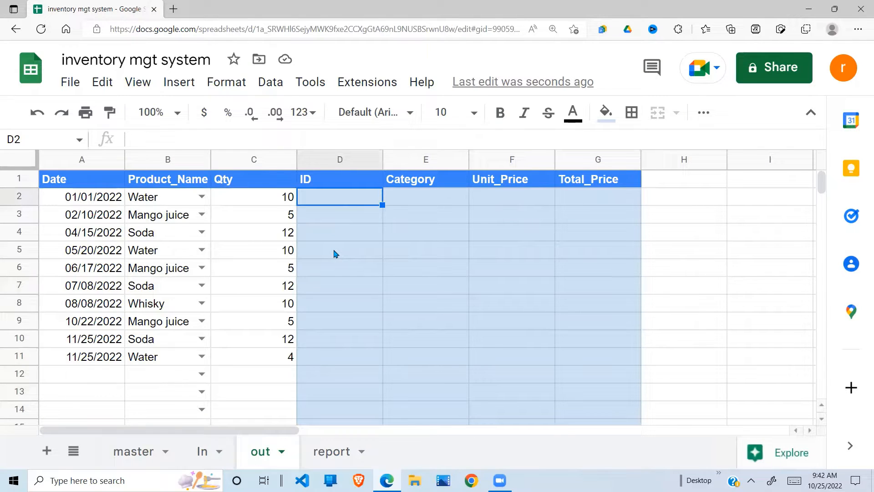
type("=z")
key("BackSpace")
type("x")
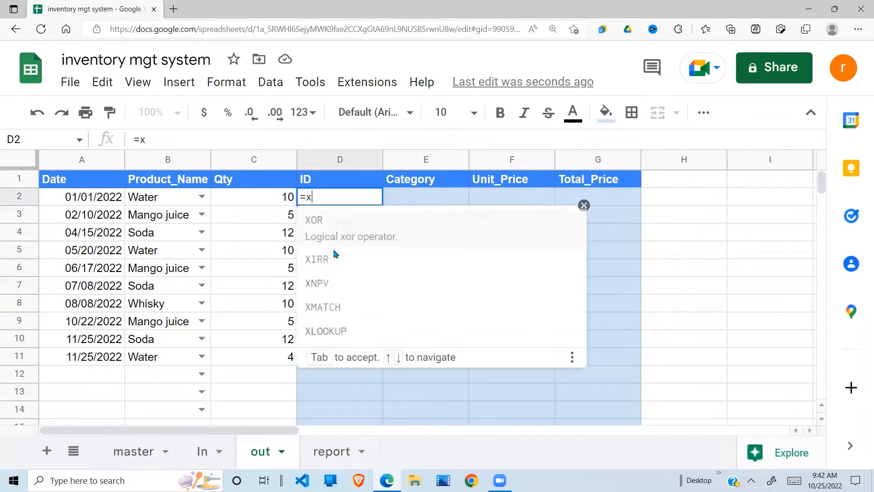
type("look")
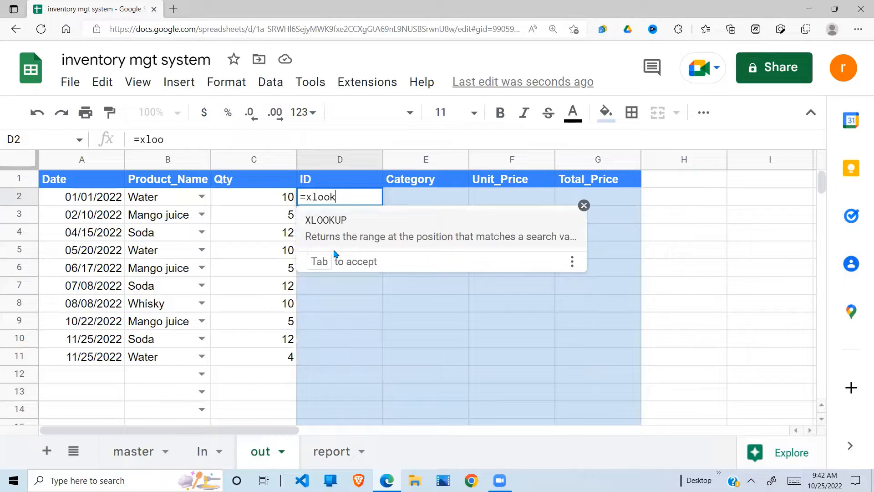
type("up(")
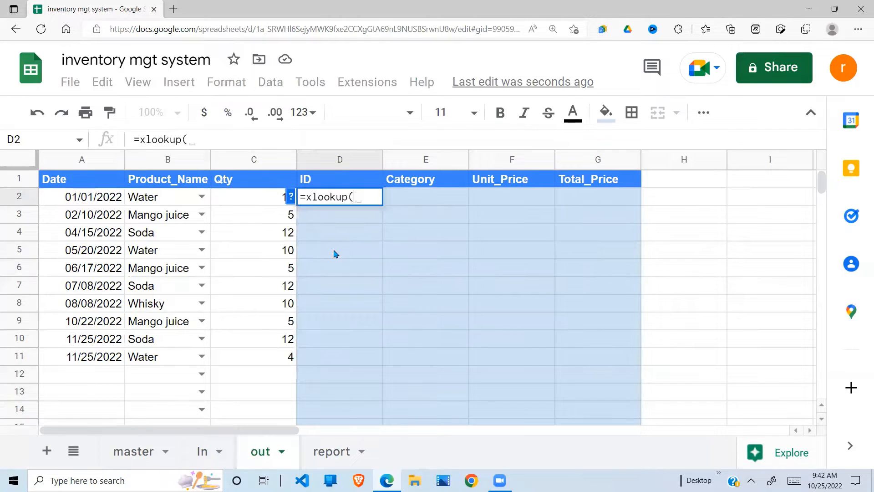
left_click(290, 197)
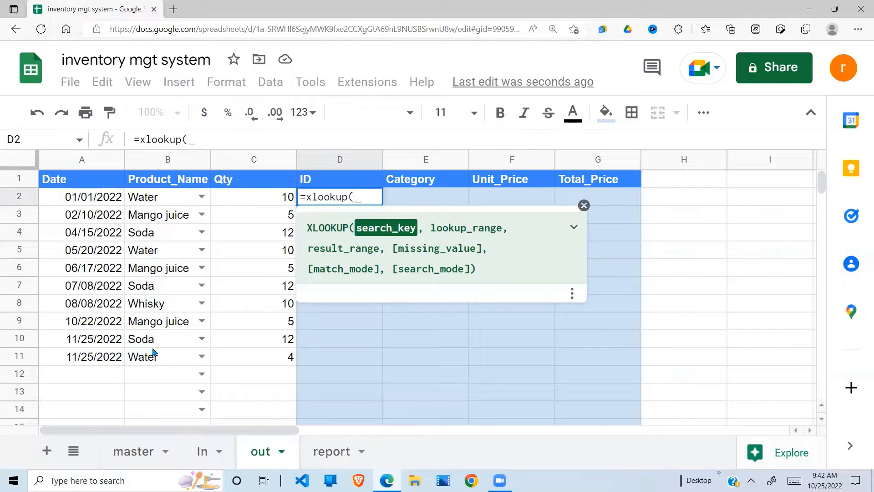
left_click(125, 457)
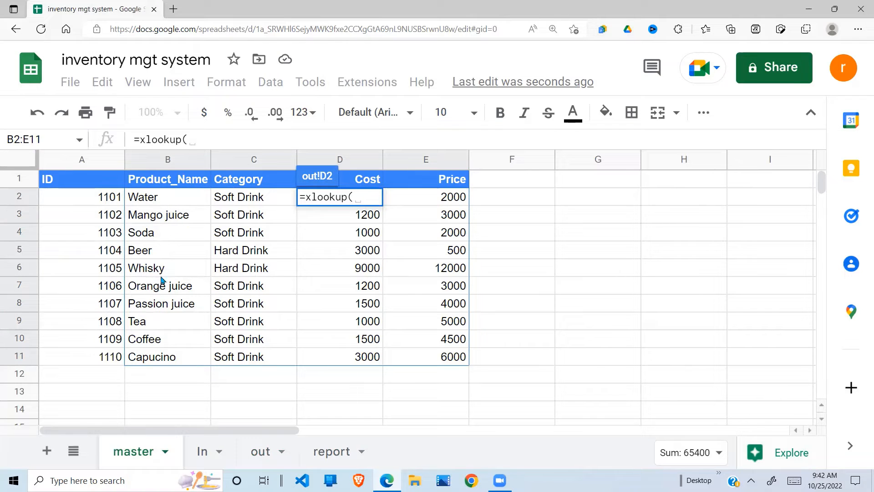
left_click(203, 455)
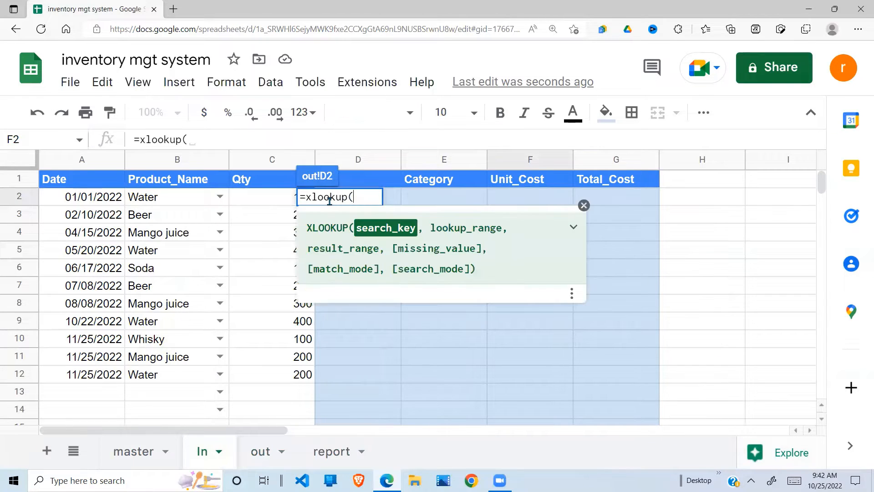
left_click(172, 204)
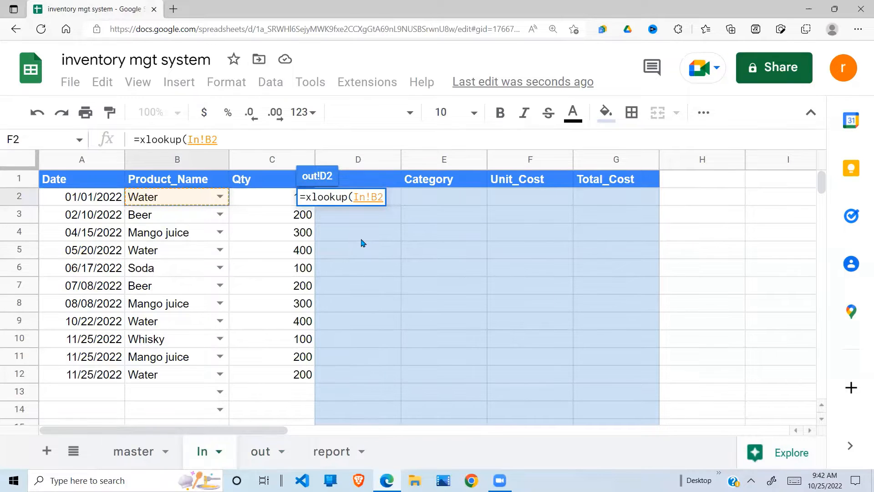
type(",")
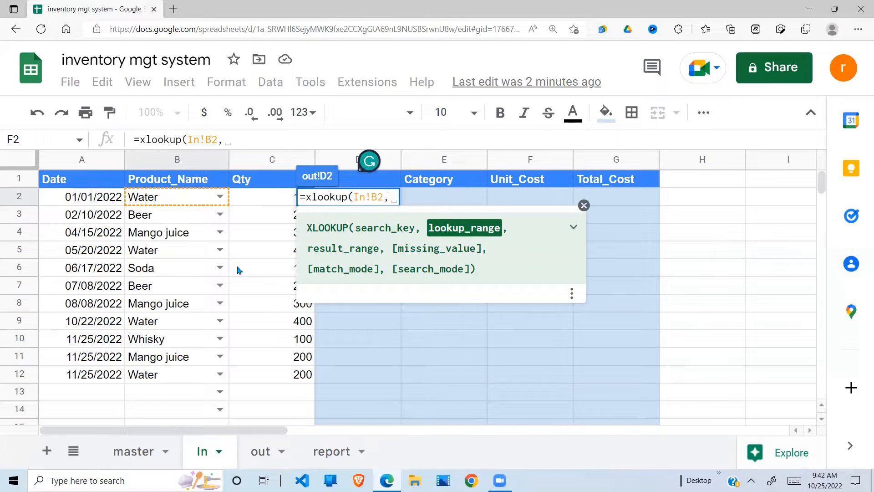
Set the formula's lookup range to the master sheet's product names as the open-ended range master!B2:B
left_click(141, 456)
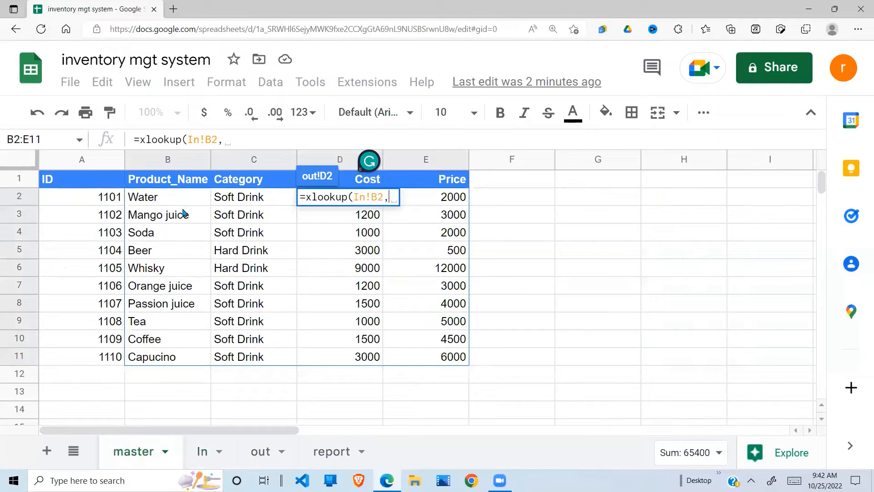
left_click_drag(181, 204, 176, 358)
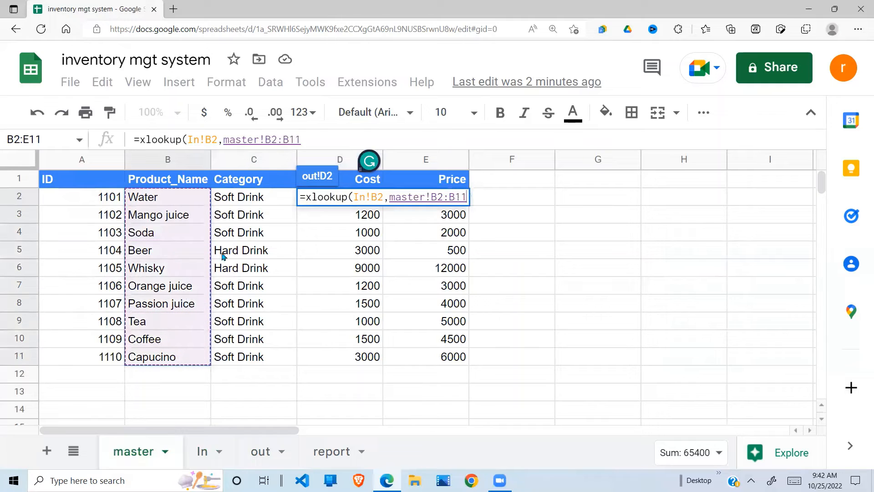
key("BackSpace")
key("BackSpace")
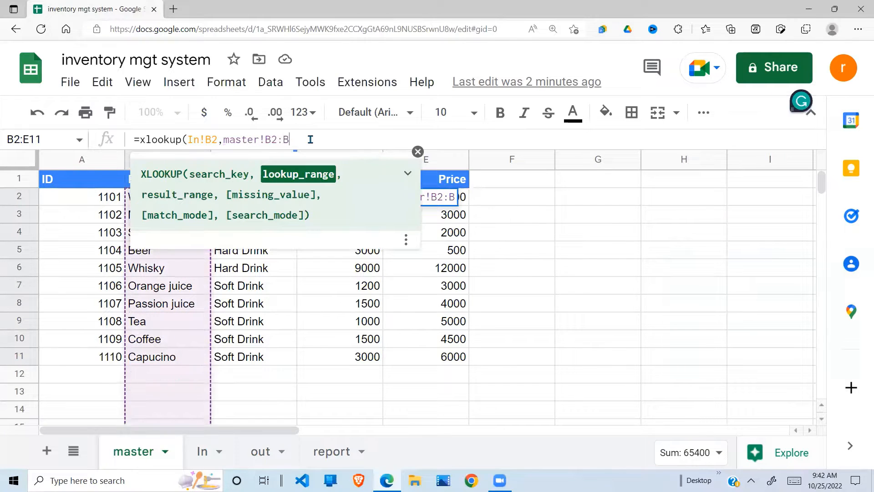
type(",")
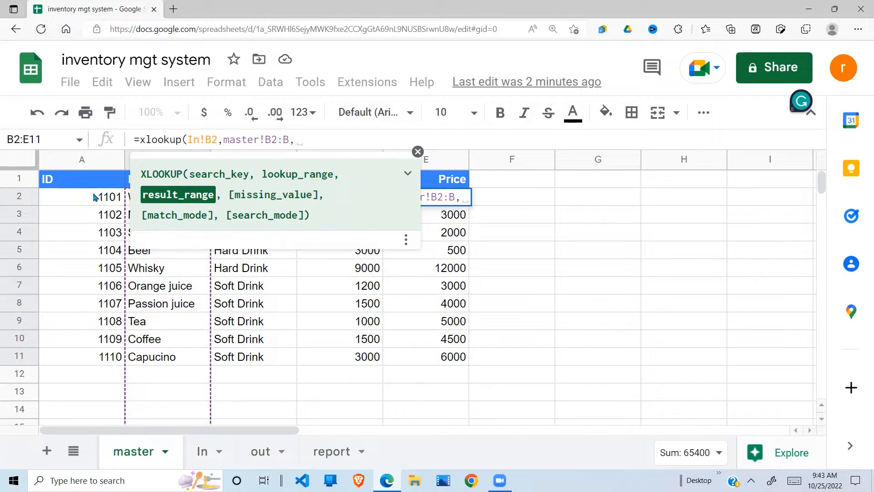
Set the formula's result range to the master sheet's ID column as the open-ended range master!A2:A
left_click_drag(94, 196, 77, 406)
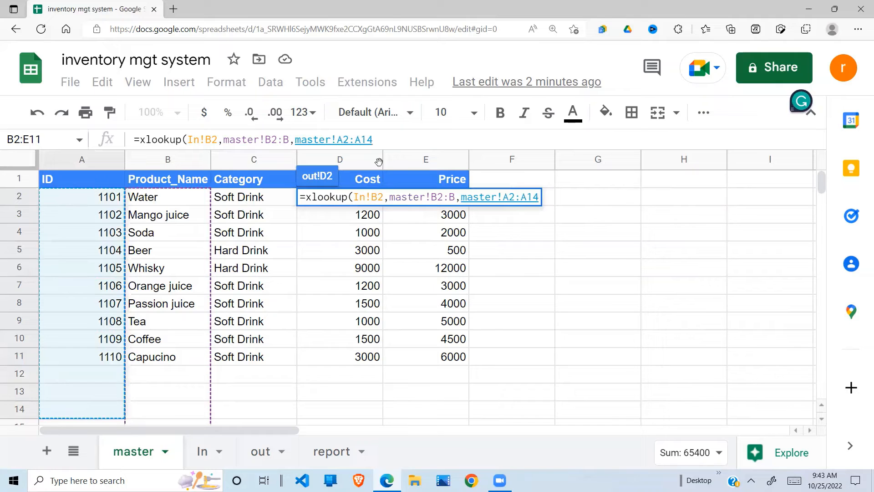
left_click(393, 140)
key("BackSpace")
key("BackSpace")
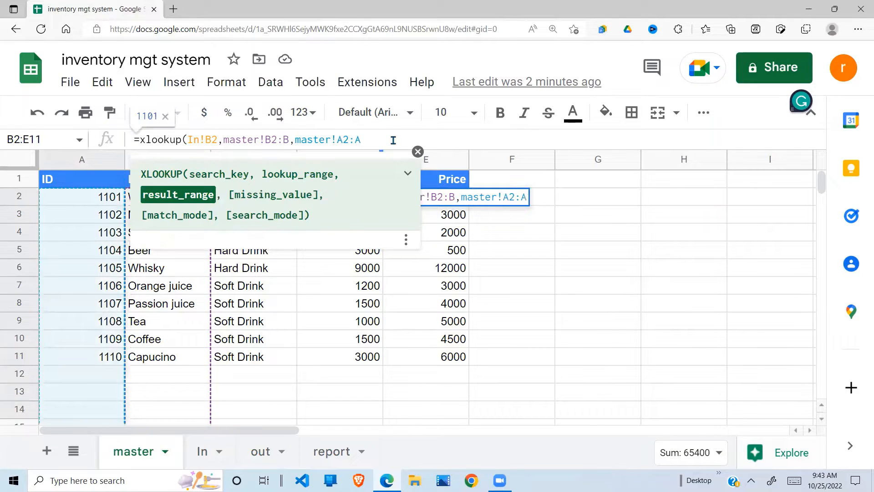
type(",")
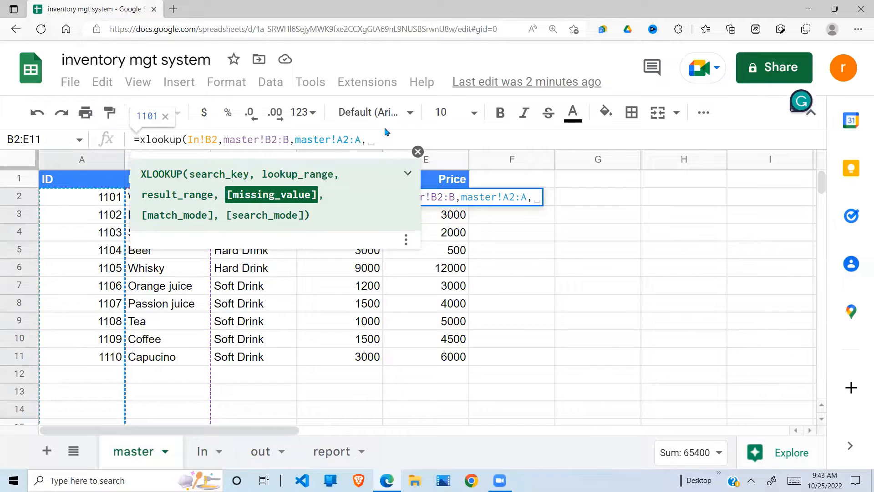
Complete the XLOOKUP in D2 with an empty string "" as the missing value and 0 as the match mode
type("\"\",")
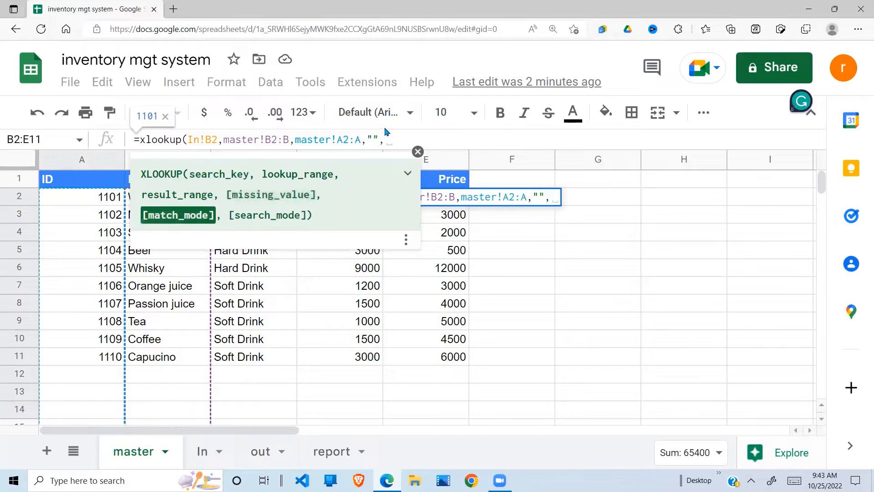
type("0")
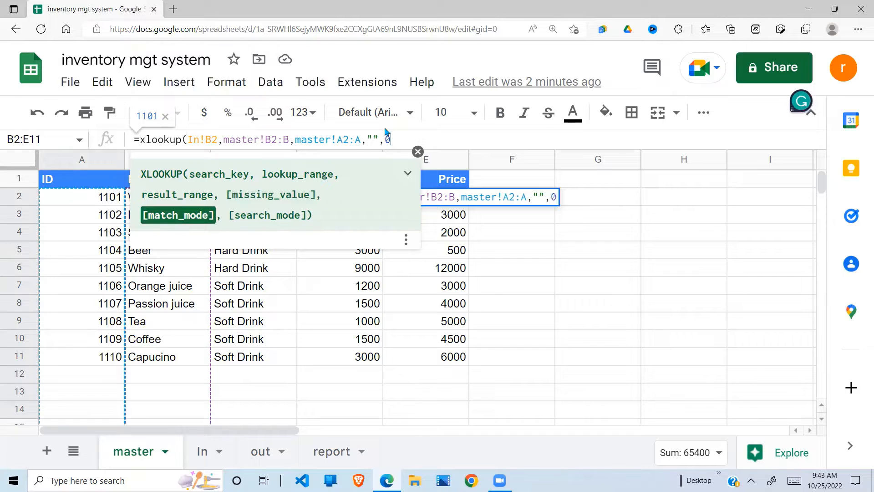
type(")")
key("Return")
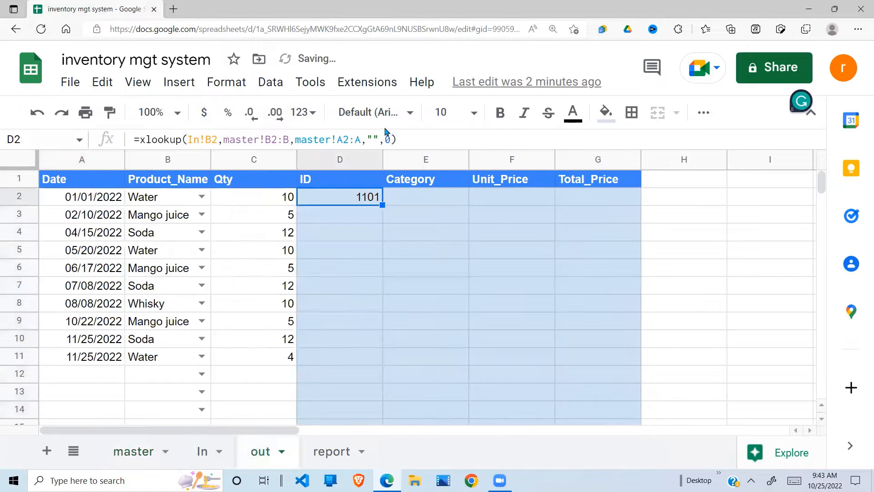
Review the ID formula in D2 and the Category, Unit_Price and Total_Price cells in row 2 of the out sheet
left_click(380, 232)
left_click(379, 199)
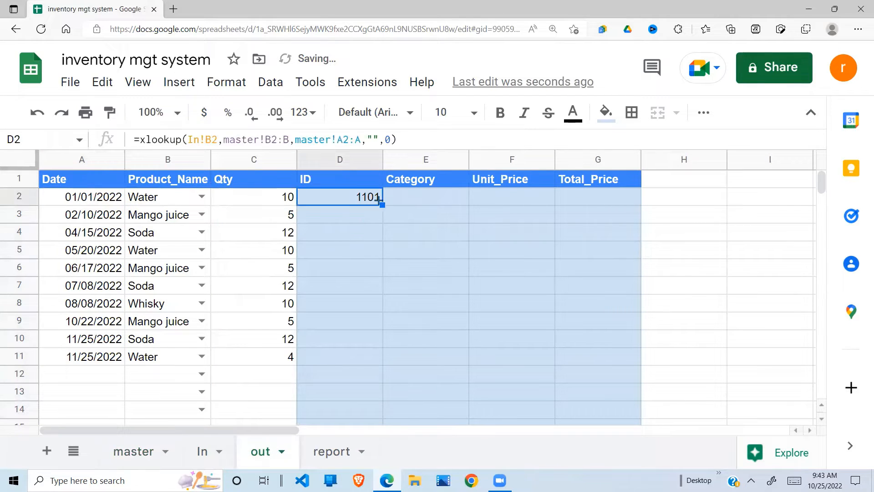
left_click(405, 203)
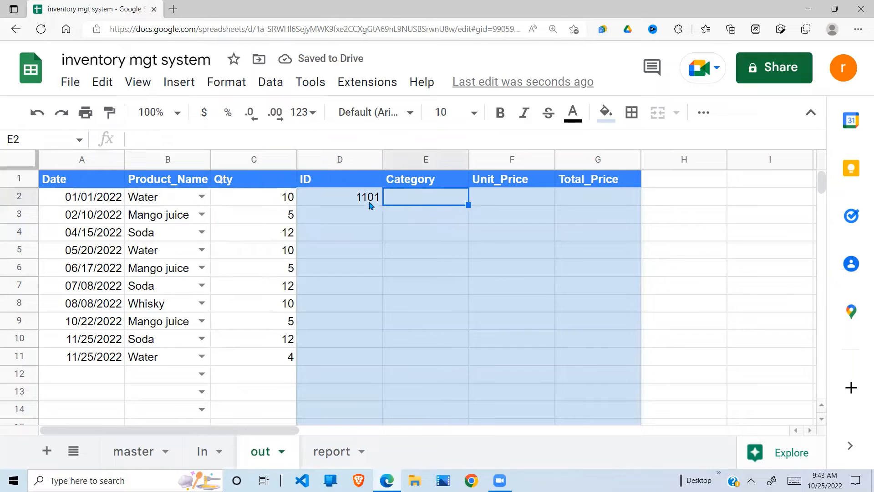
left_click(371, 202)
left_click(411, 202)
left_click(486, 198)
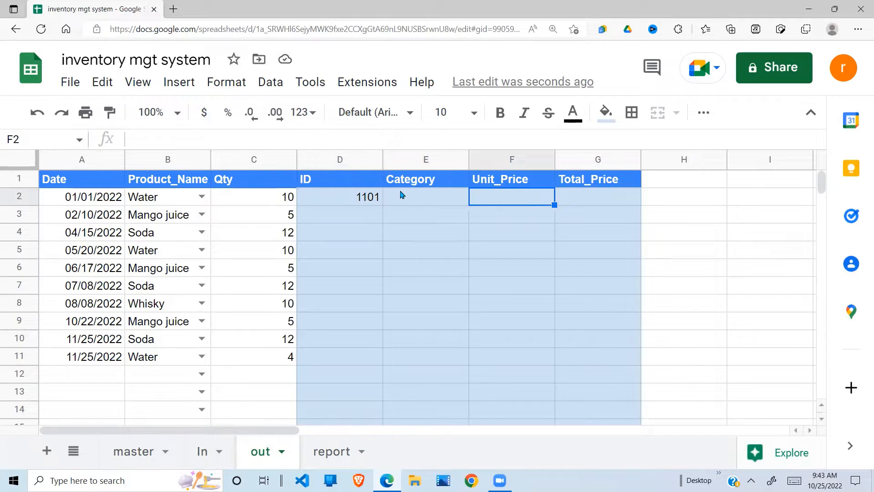
left_click(402, 196)
left_click(483, 197)
left_click(360, 201)
left_click(426, 197)
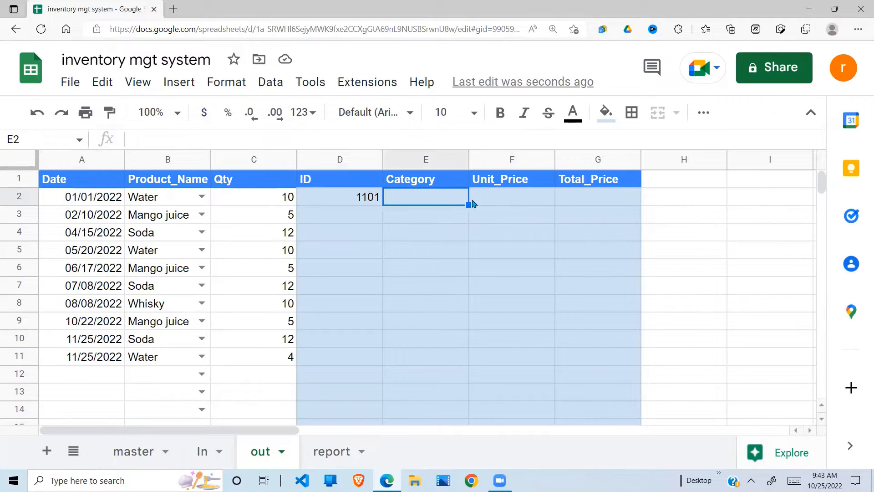
left_click(367, 198)
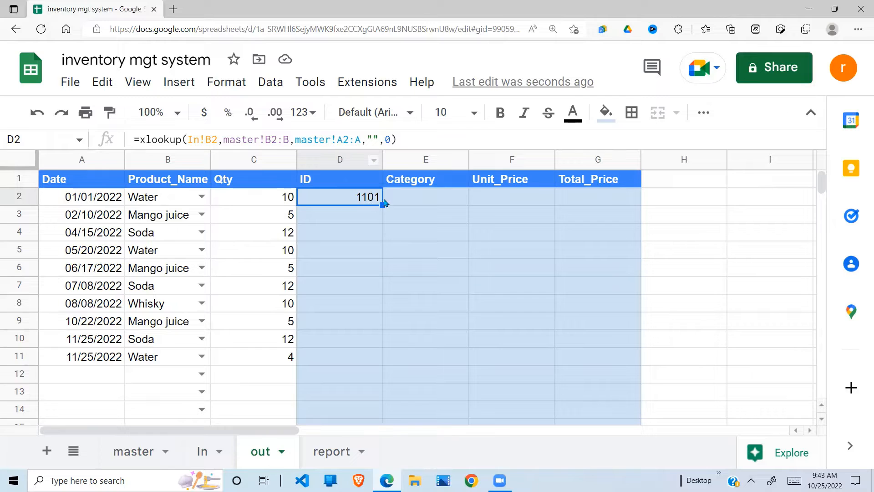
left_click(432, 205)
left_click(530, 201)
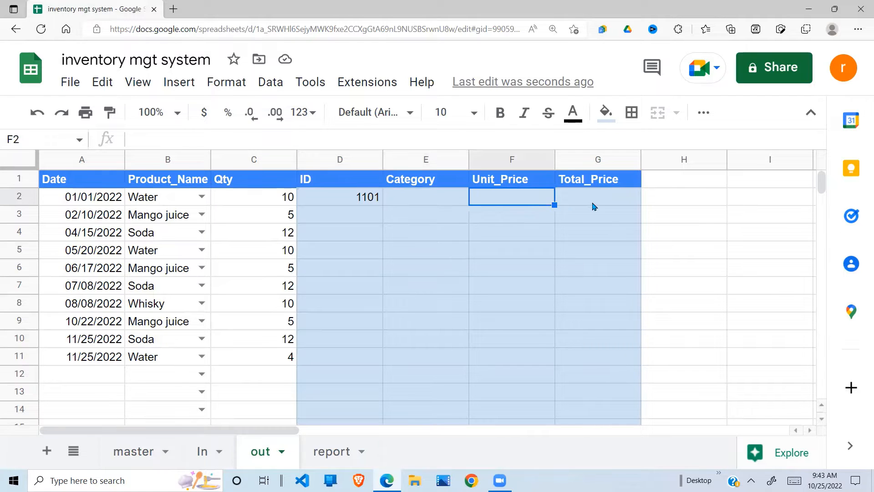
left_click(571, 207)
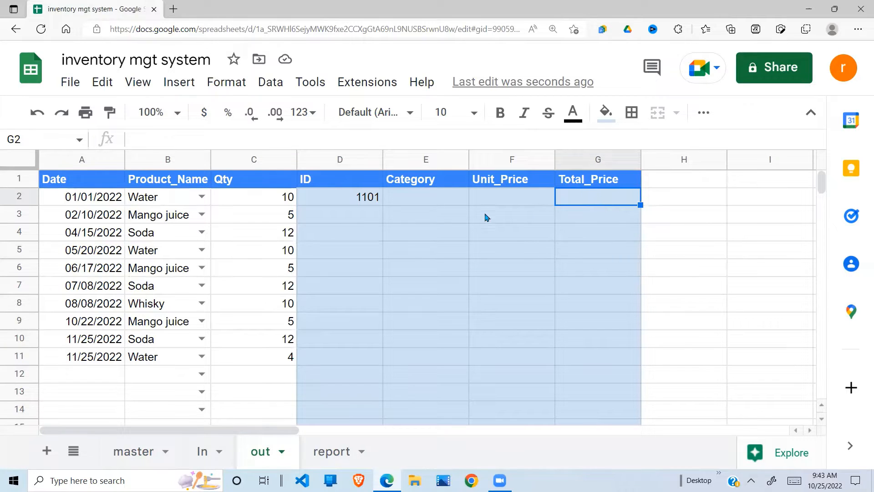
left_click(379, 213)
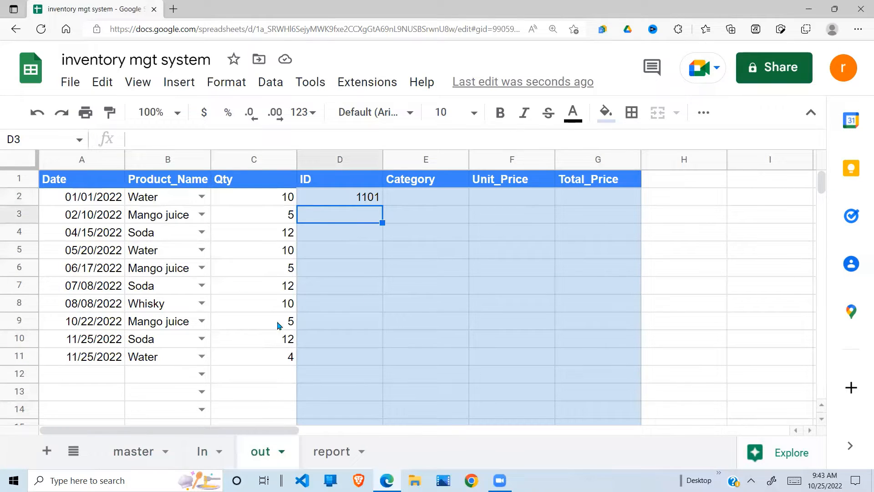
Begin a new XLOOKUP formula in cell D2 of the out sheet, using the same sheet's B2 as the search key
left_click(202, 451)
left_click(369, 197)
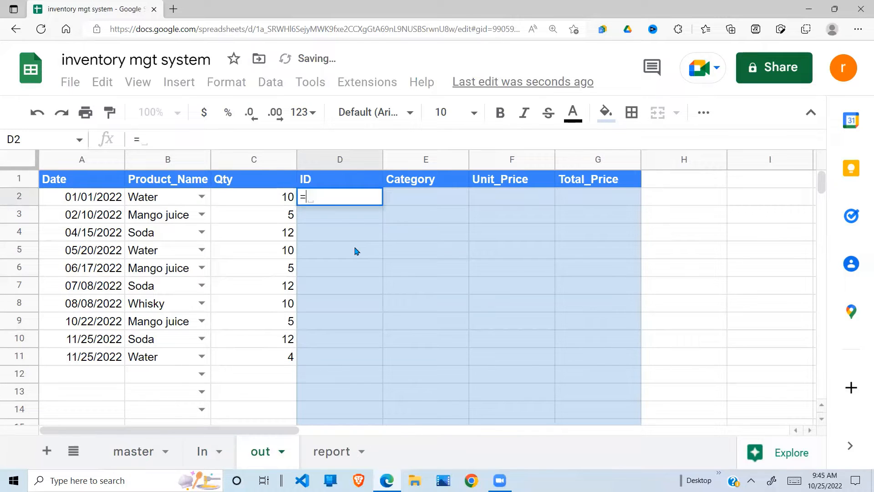
type("xloo")
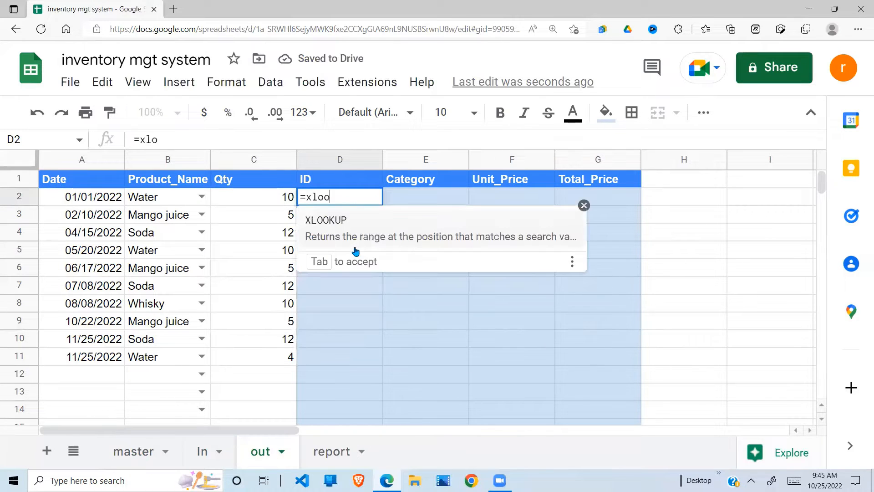
type("kup(")
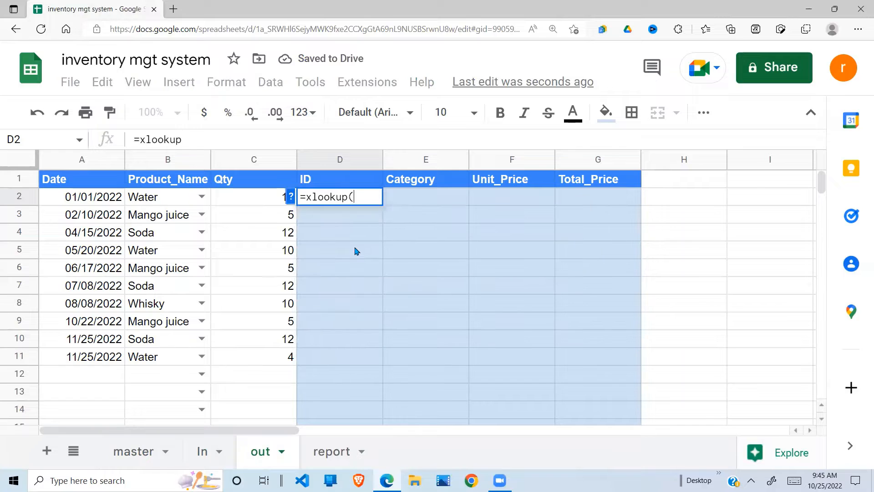
left_click(291, 197)
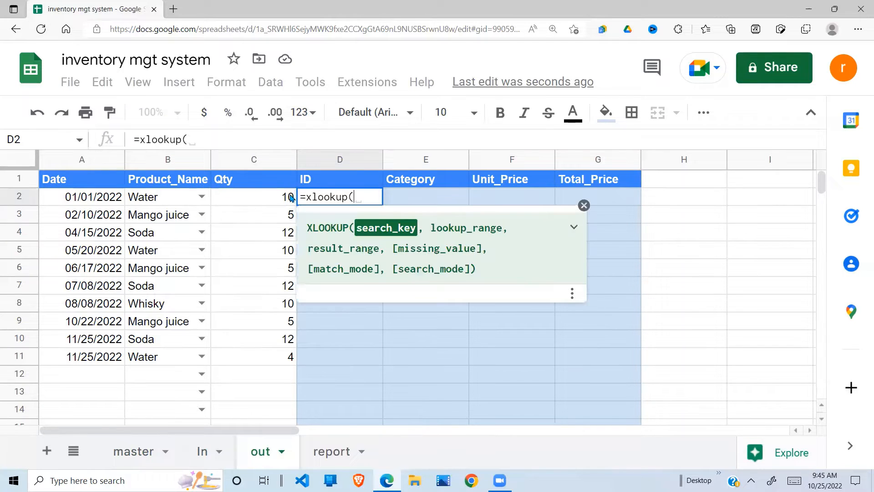
left_click(156, 198)
type(",")
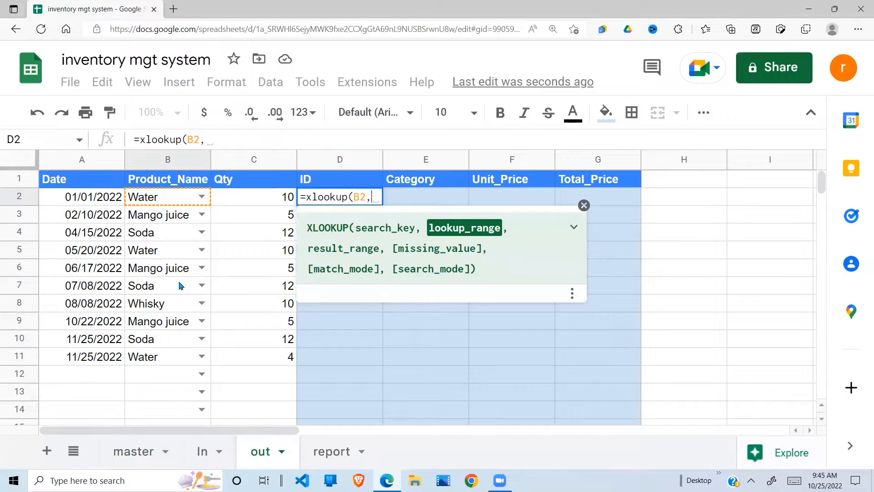
Set the XLOOKUP lookup range to the master sheet's Product_Name column as the open-ended range master!B1:B
left_click(144, 452)
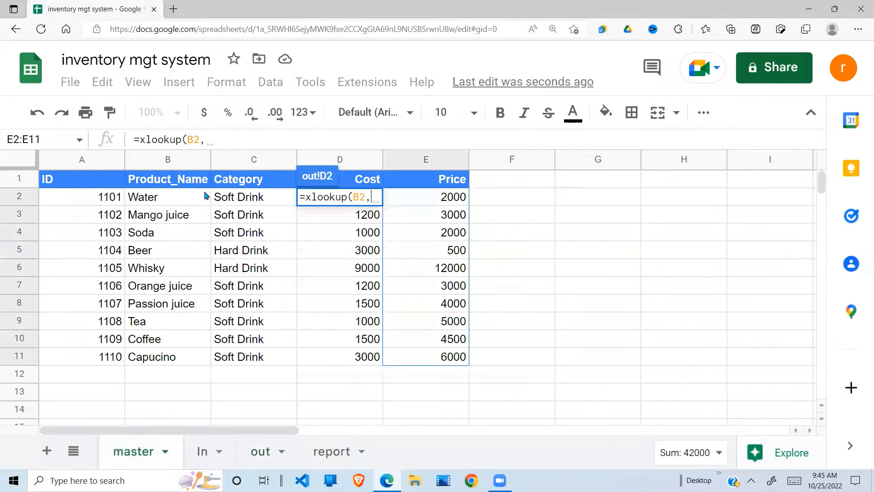
left_click_drag(180, 188, 174, 370)
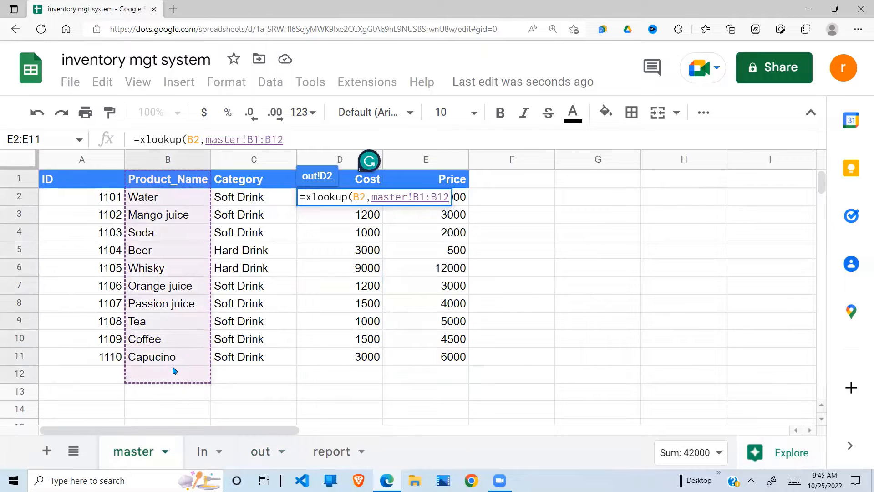
key("BackSpace")
key("BackSpace")
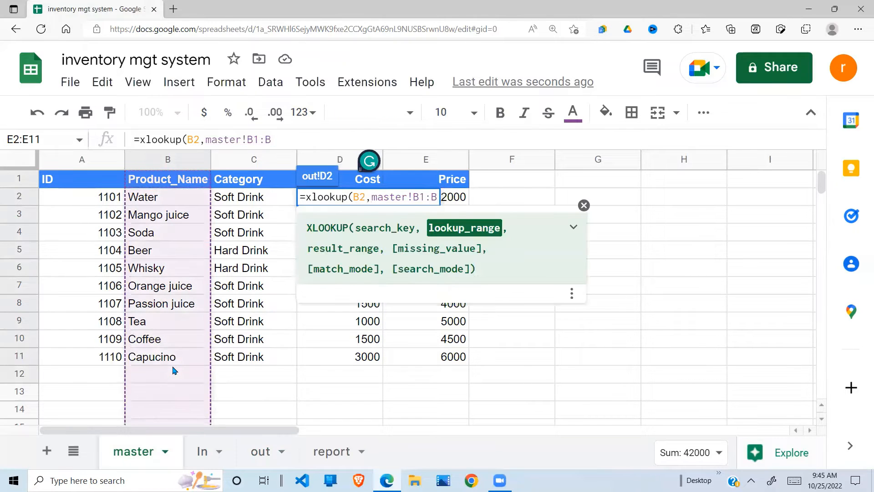
type(",")
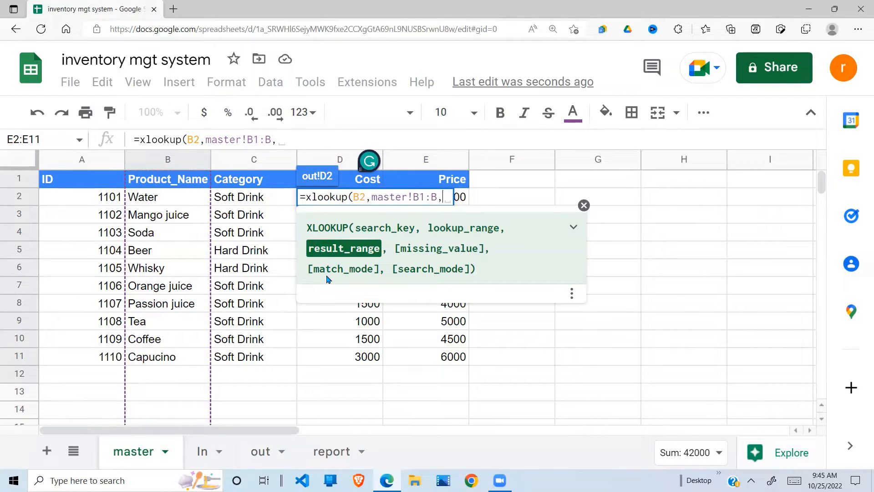
Start a curly-brace array as the result range, holding the master sheet's ID and Category columns as master!A2:A and master!C2:C
type("{")
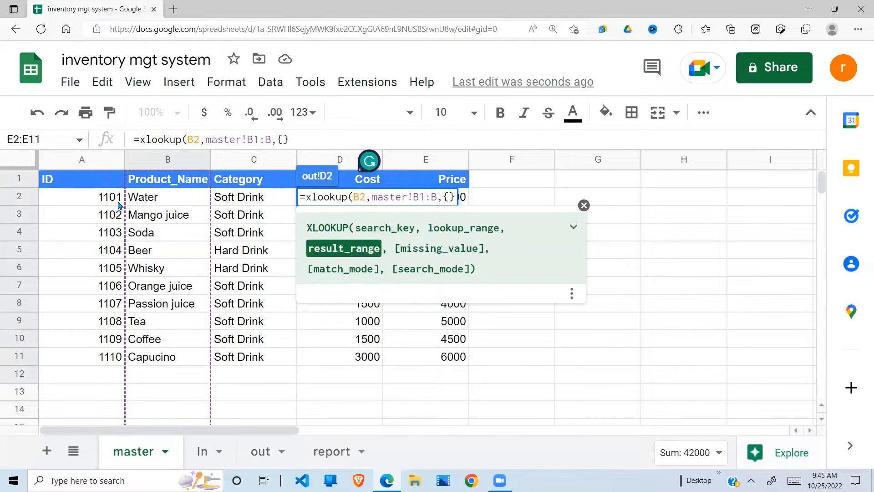
left_click_drag(119, 205, 110, 363)
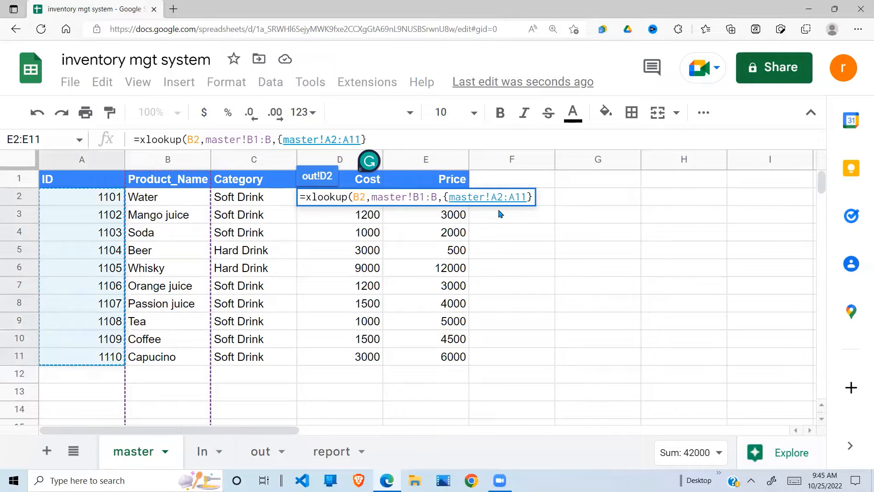
key("BackSpace")
key("BackSpace")
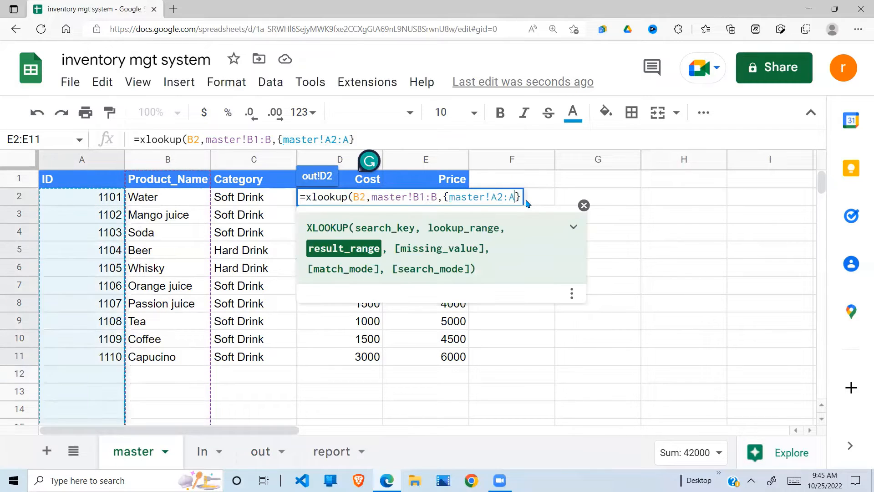
type(",")
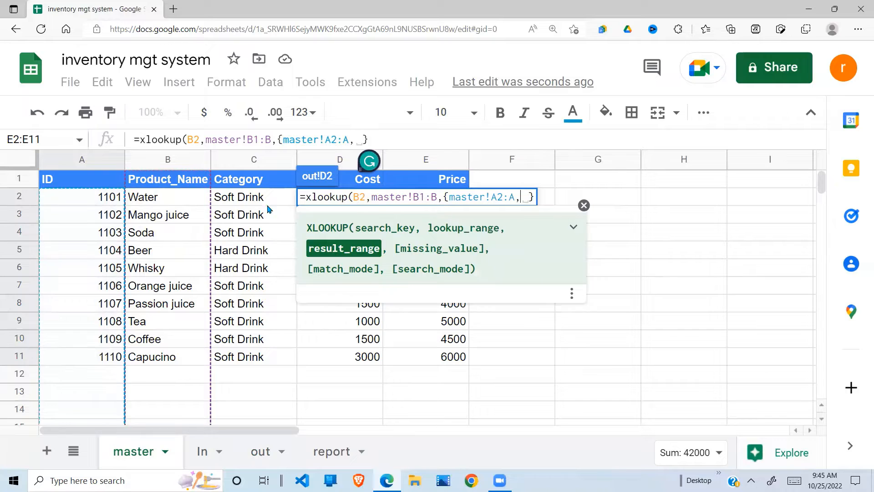
left_click_drag(266, 200, 293, 371)
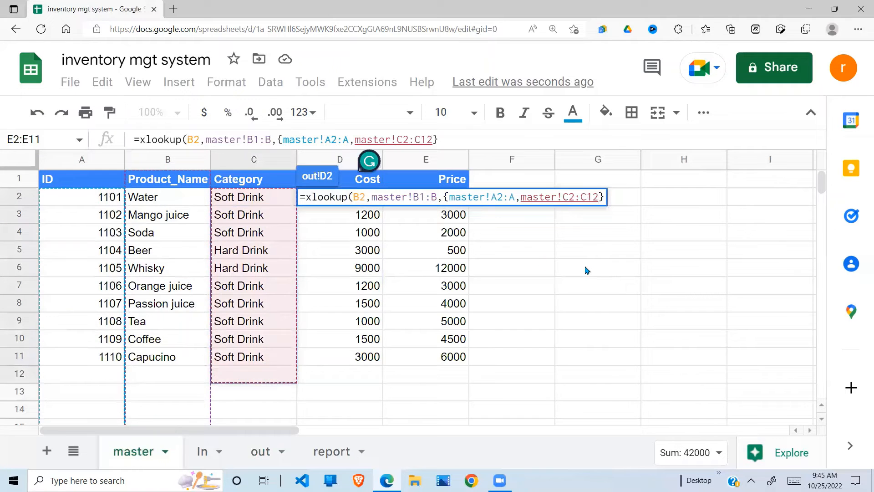
key("BackSpace")
key("BackSpace")
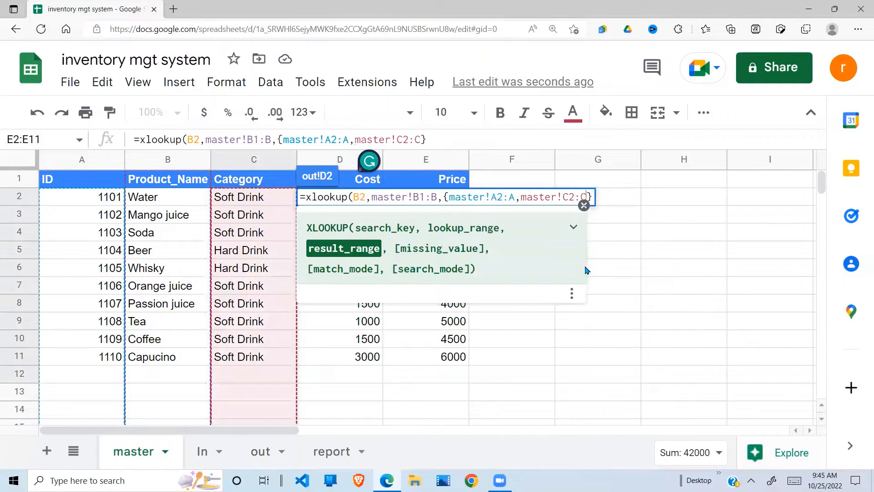
type(",")
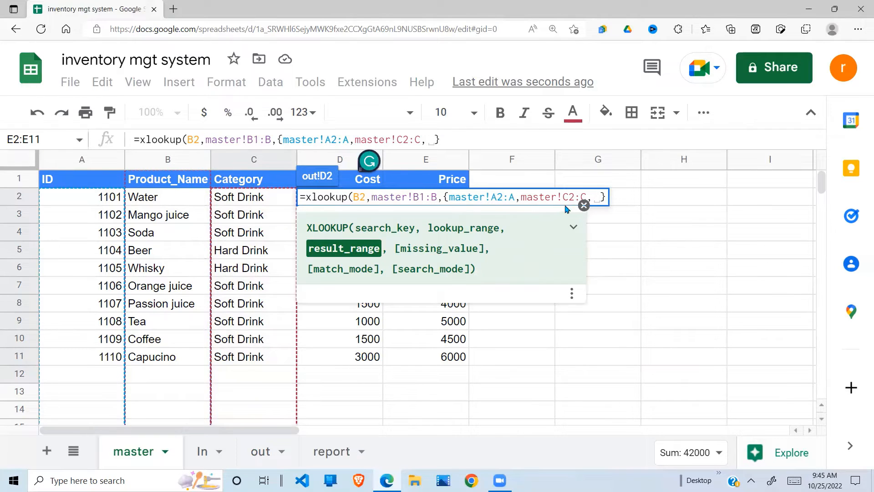
Add the master sheet's Price column to the result array as master!E2:E and end the result range argument
left_click(584, 205)
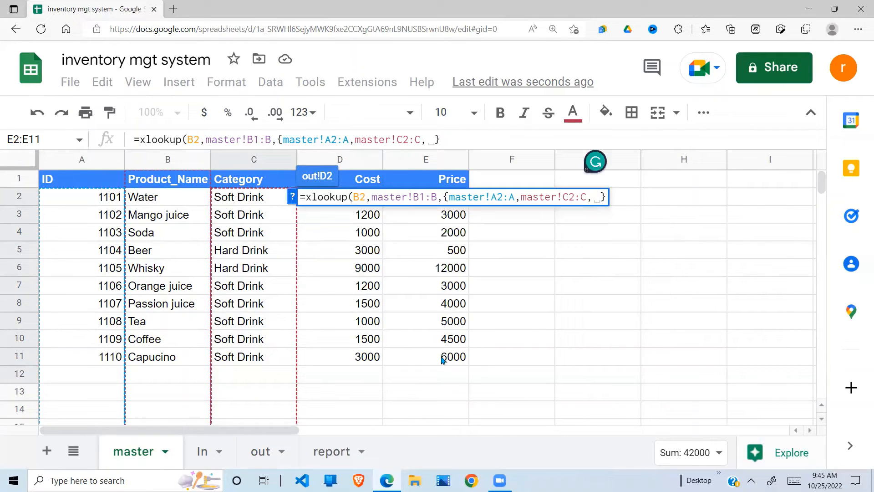
left_click_drag(444, 356, 438, 196)
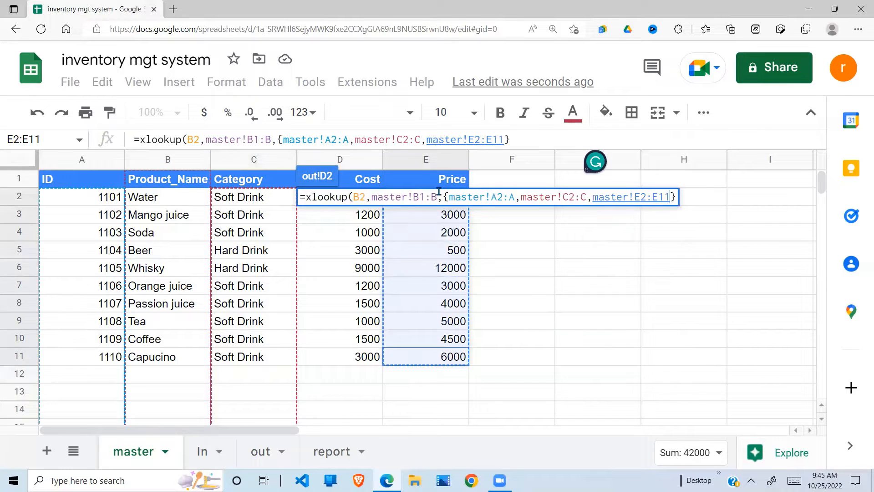
key("BackSpace")
key("BackSpace")
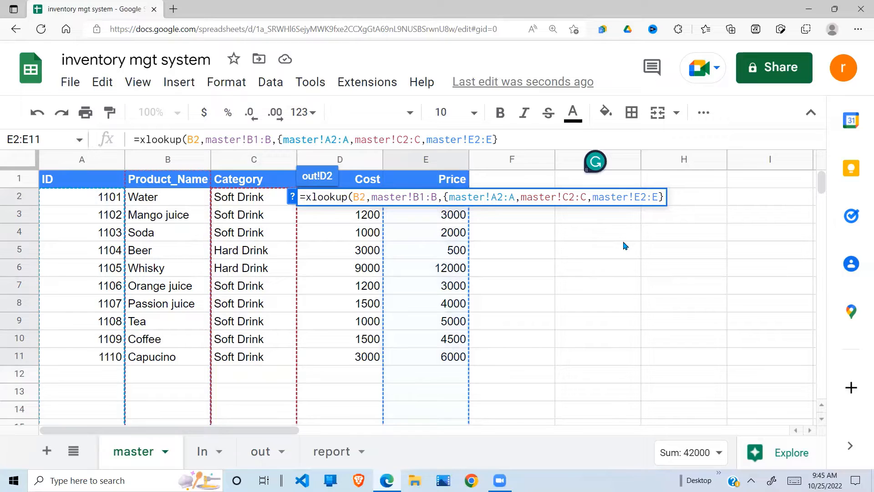
type(",")
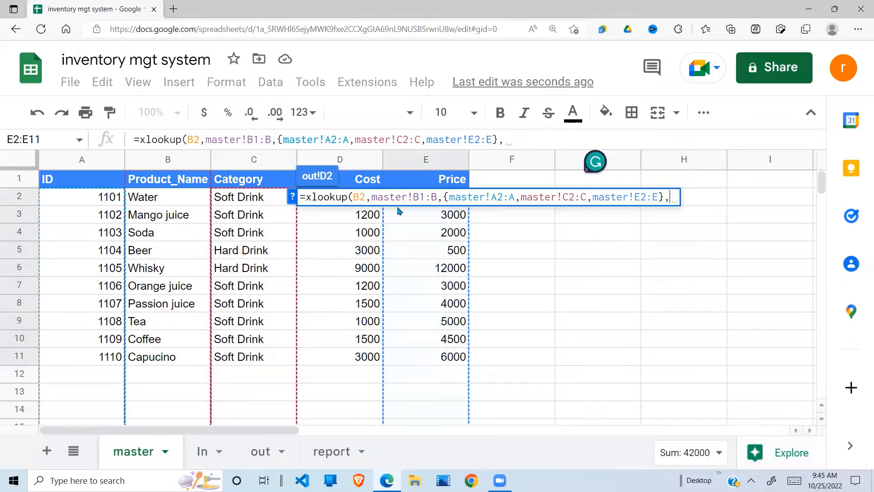
Complete the XLOOKUP with an empty string "" as the missing value and 0 as the match mode
left_click(293, 198)
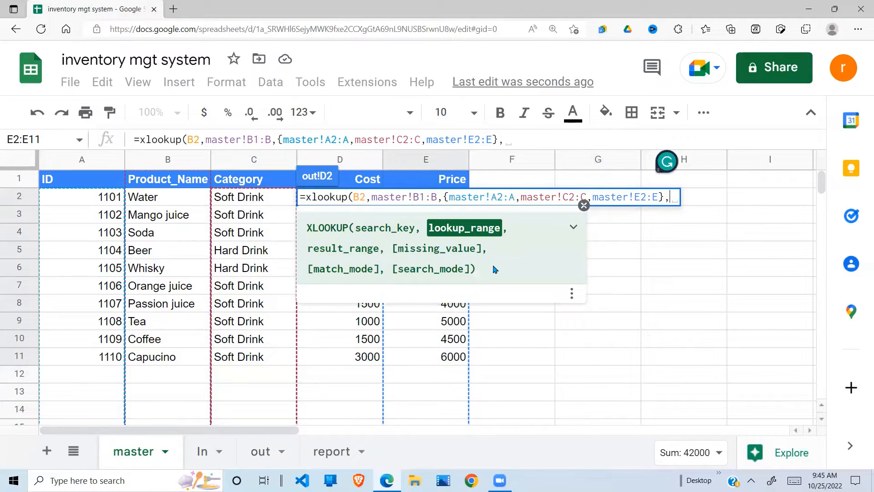
type("\"\"")
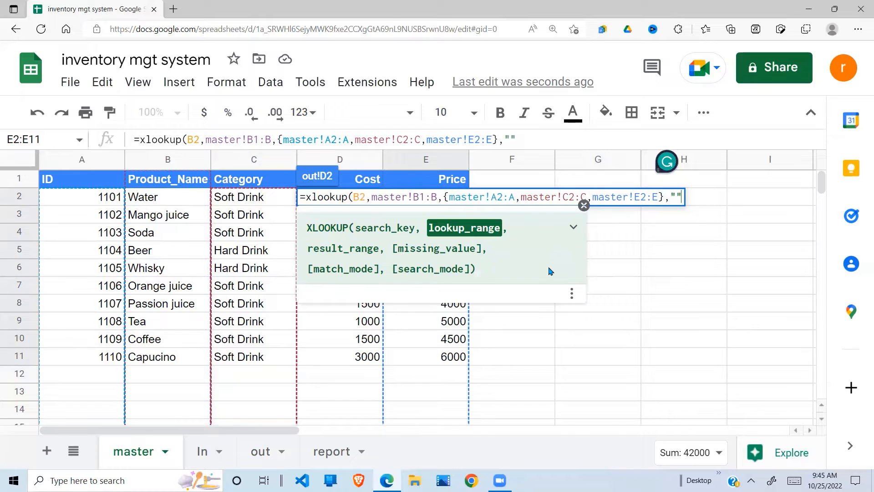
type(",")
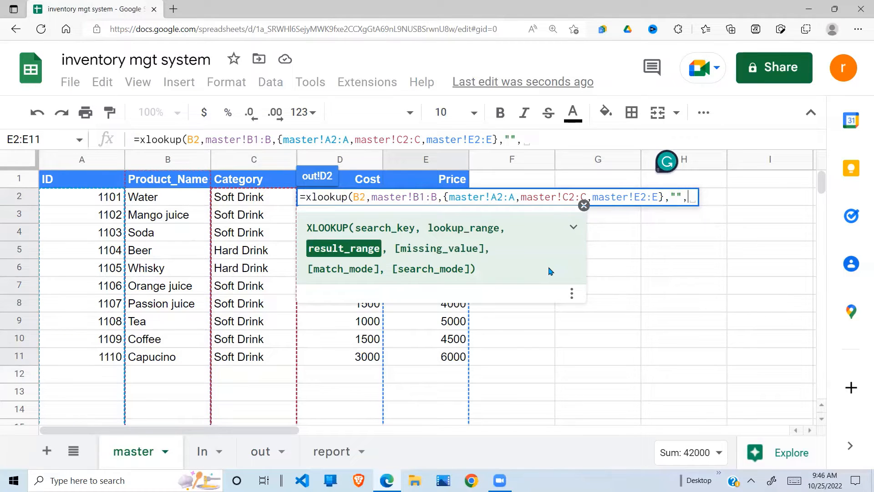
type("0")
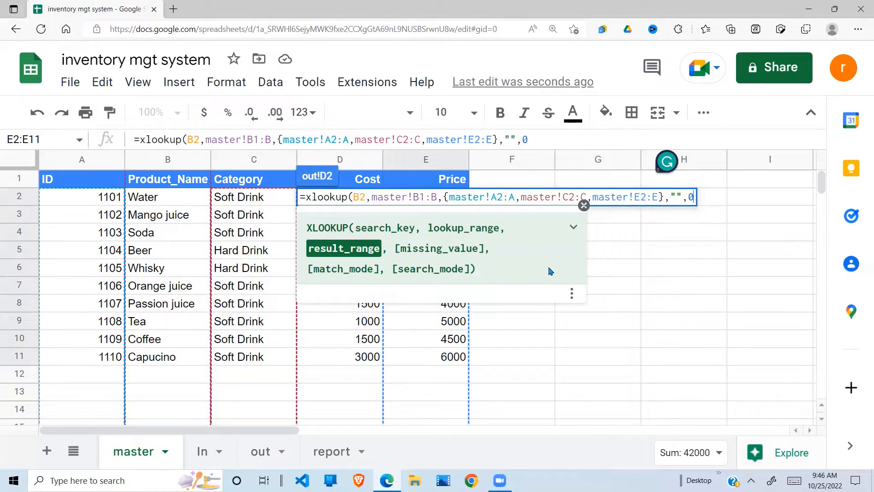
type(")")
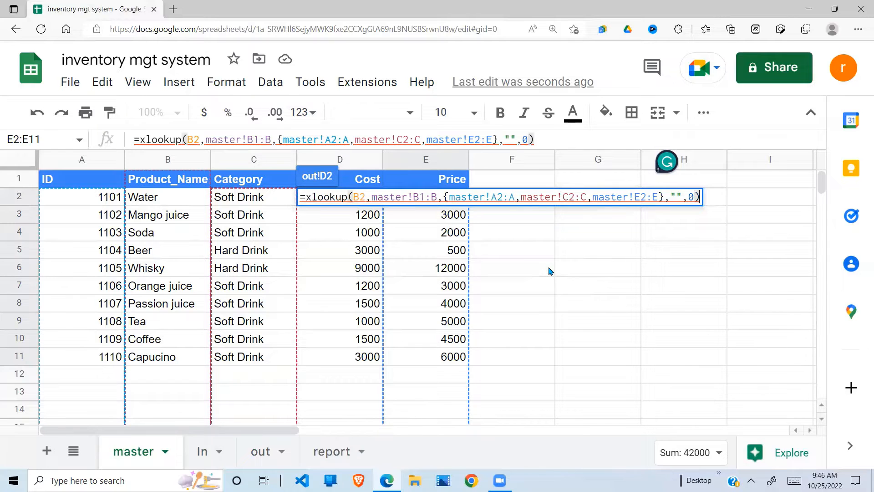
key("Return")
Check the error on D2 of the out sheet and correct the formula's lookup range to master!B2:B
left_click(357, 197)
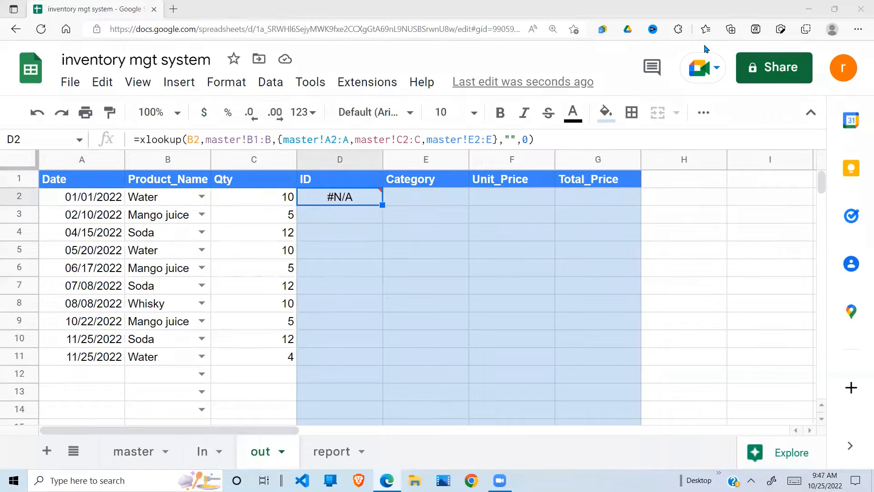
mouse_move(350, 197)
mouse_move(375, 188)
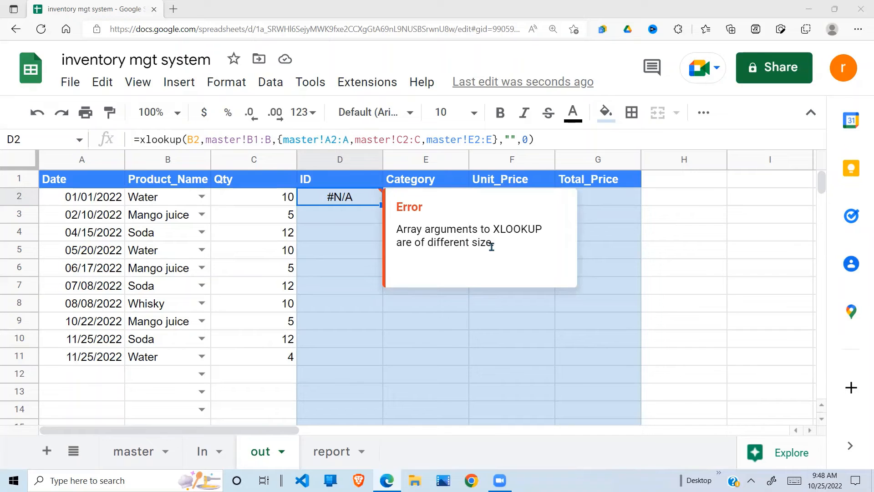
left_click(254, 138)
key("Delete")
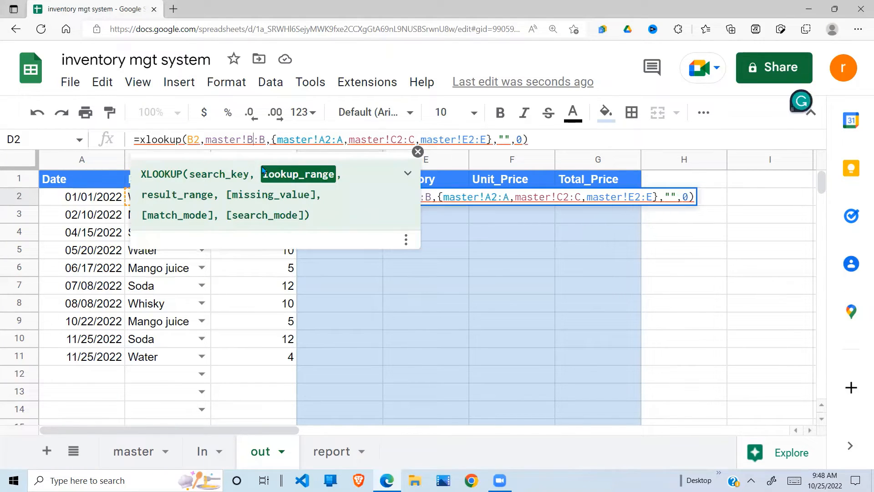
type("2")
key("Return")
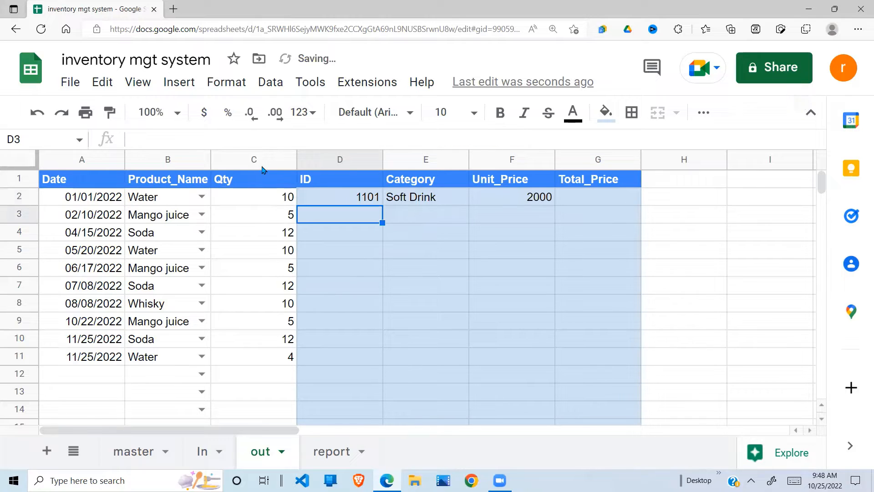
Fill the XLOOKUP formula in D2 down to D4 and return to D2
left_click(482, 216)
left_click(390, 203)
left_click(345, 197)
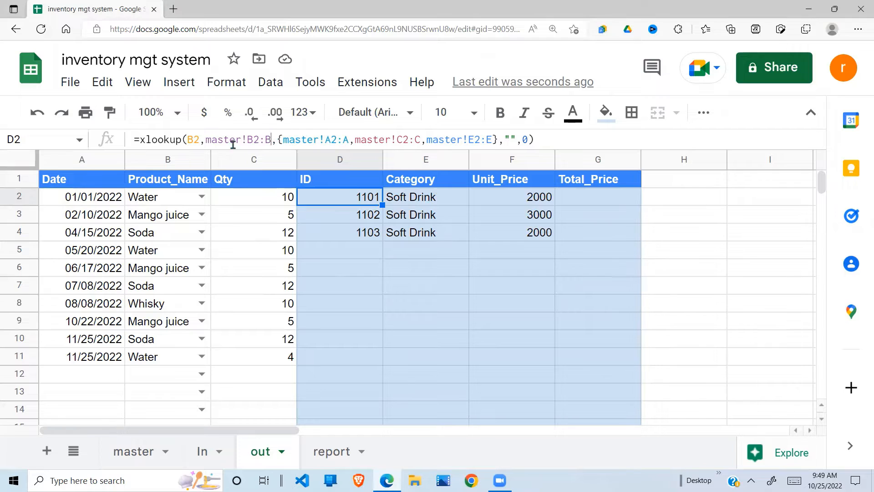
Make the lookup range and all three result ranges in D2 absolute: master!$B$2:$B, master!$A$2:$A, master!$C$2:$C and master!$E$2:$E
left_click_drag(271, 140, 206, 145)
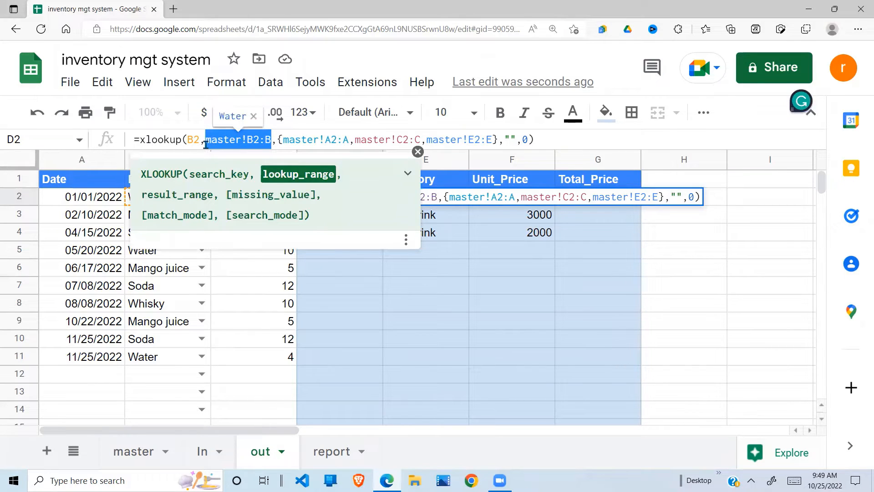
key("F4")
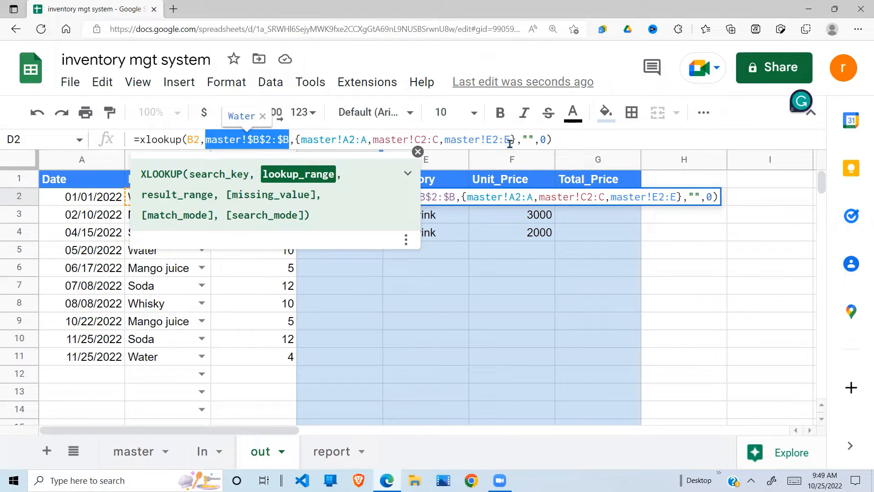
left_click_drag(510, 139, 299, 140)
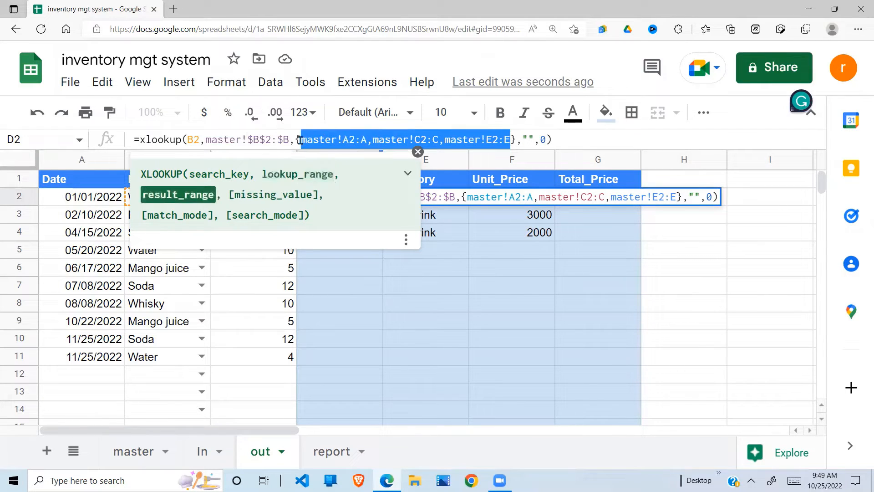
key("F4")
key("Return")
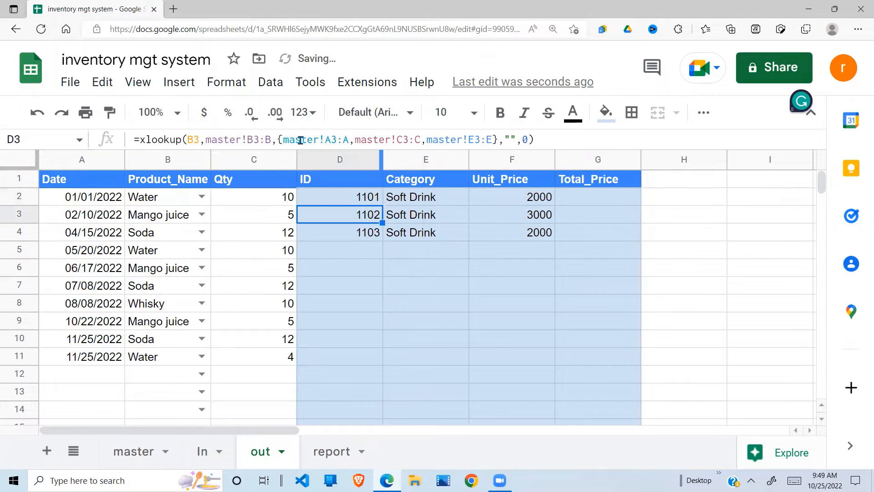
Fill the D2 formula down the ID column to row 14 and check the ID, Category and Unit_Price cells
left_click(381, 201)
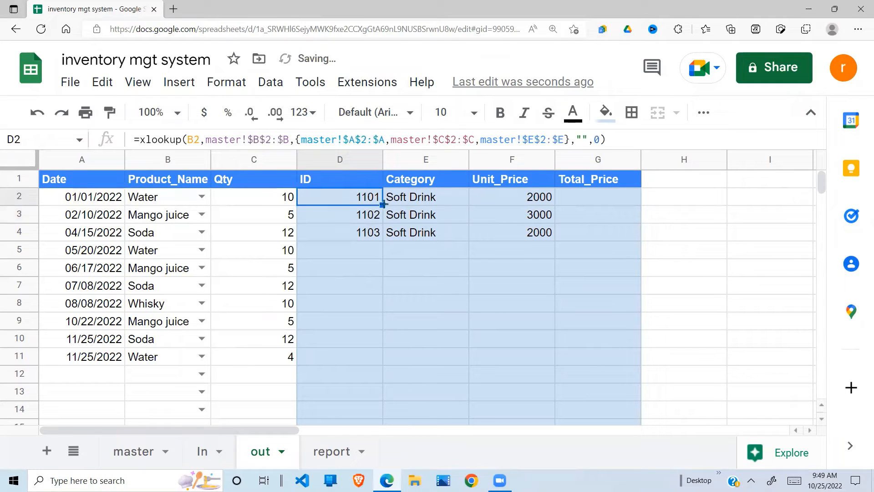
left_click_drag(382, 204, 378, 412)
left_click(440, 345)
left_click(373, 377)
left_click(450, 359)
left_click(531, 324)
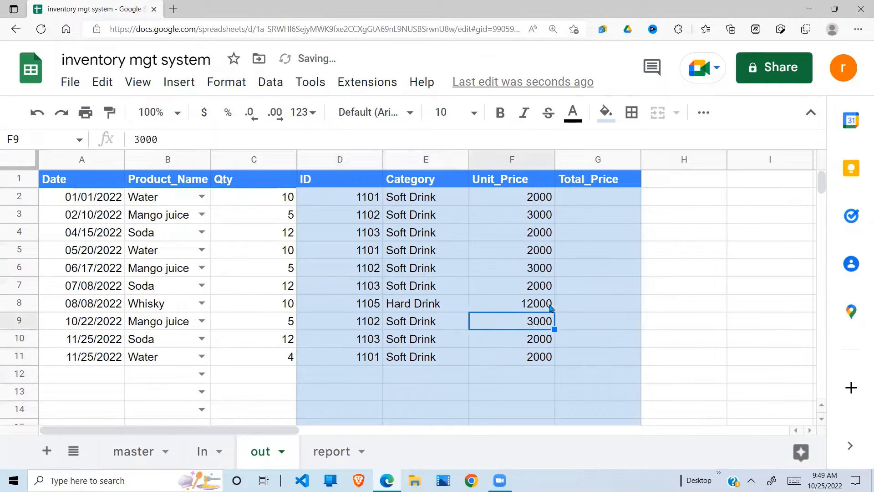
Calculate the first Total_Price in G2 of the out sheet as quantity times unit price with =C2*F2
left_click(607, 200)
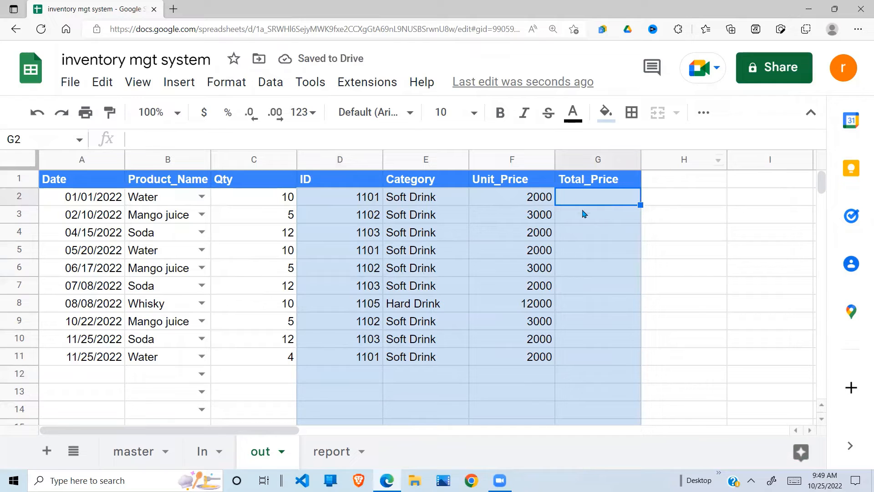
type("=")
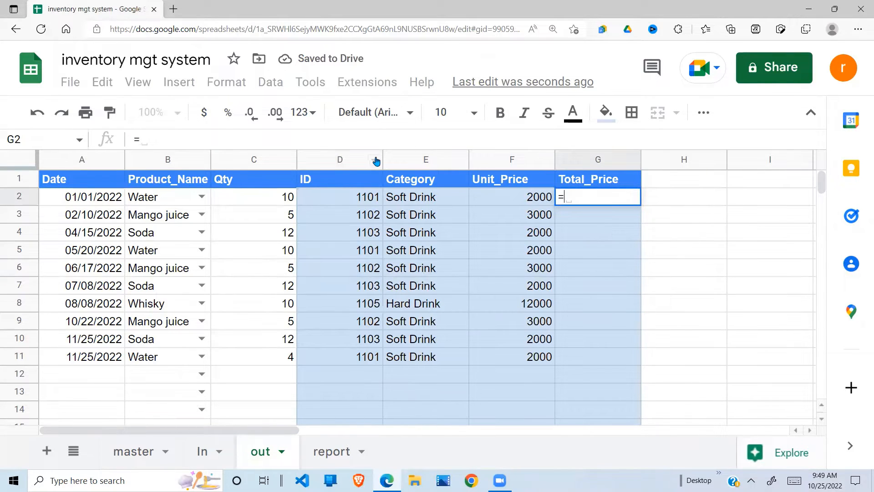
left_click(287, 202)
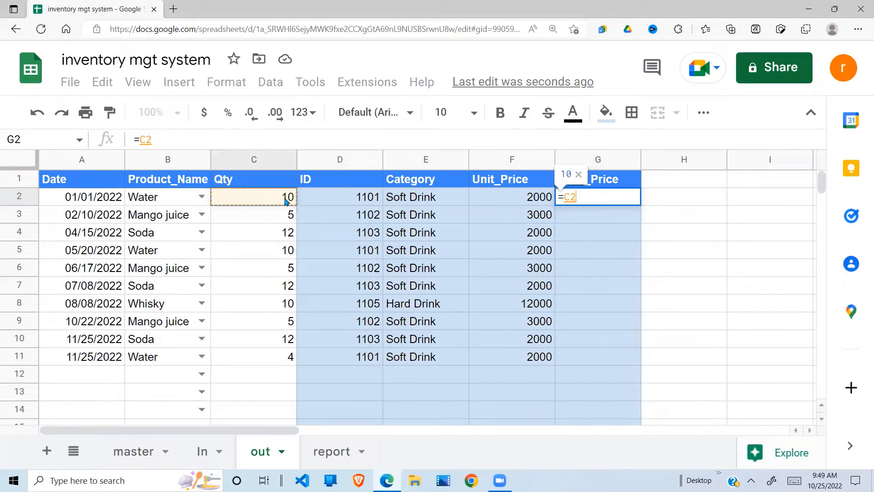
type("*")
left_click(520, 199)
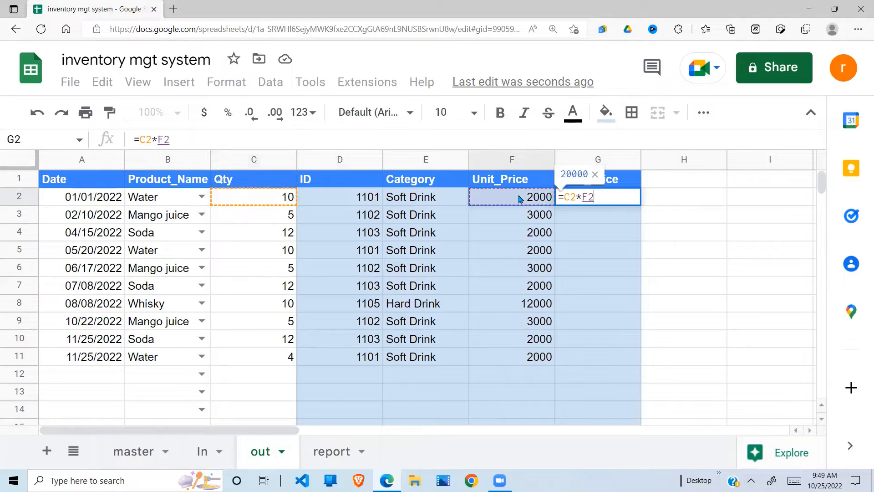
key("Return")
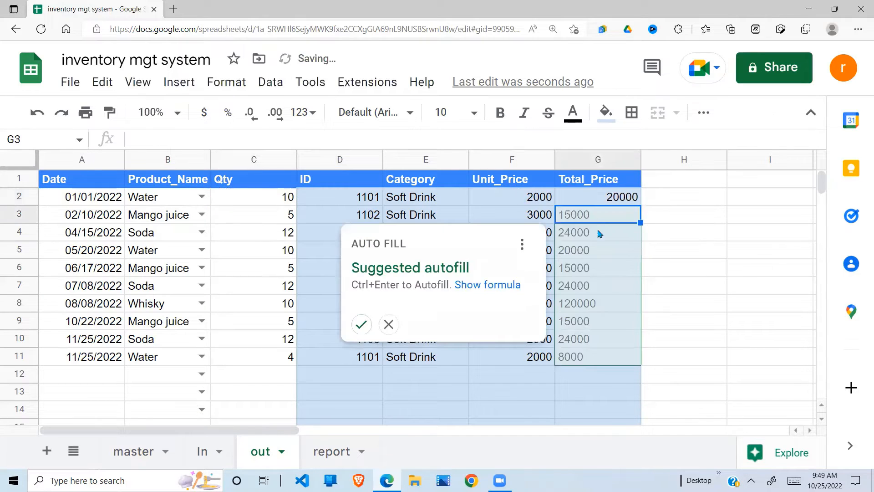
Accept the suggested autofill for the Total_Price column and extend the formula from G11 down to row 14
left_click(361, 322)
left_click(631, 361)
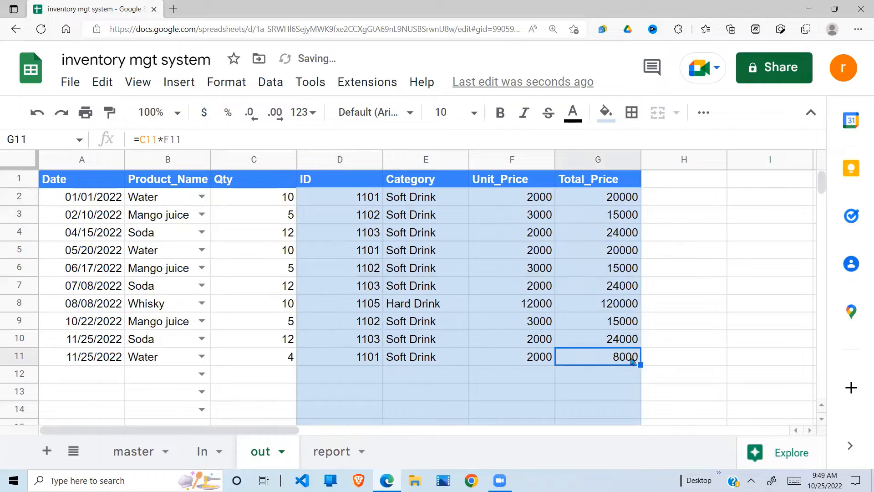
left_click_drag(640, 364, 626, 411)
left_click(474, 395)
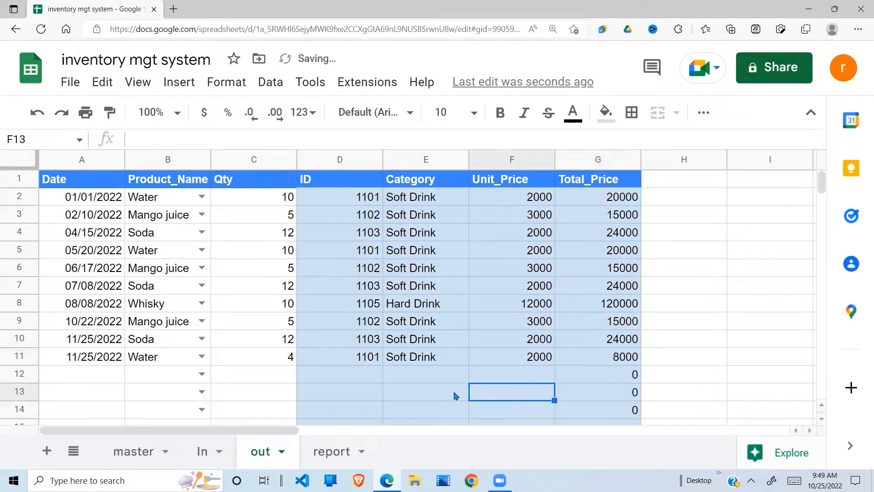
left_click(426, 397)
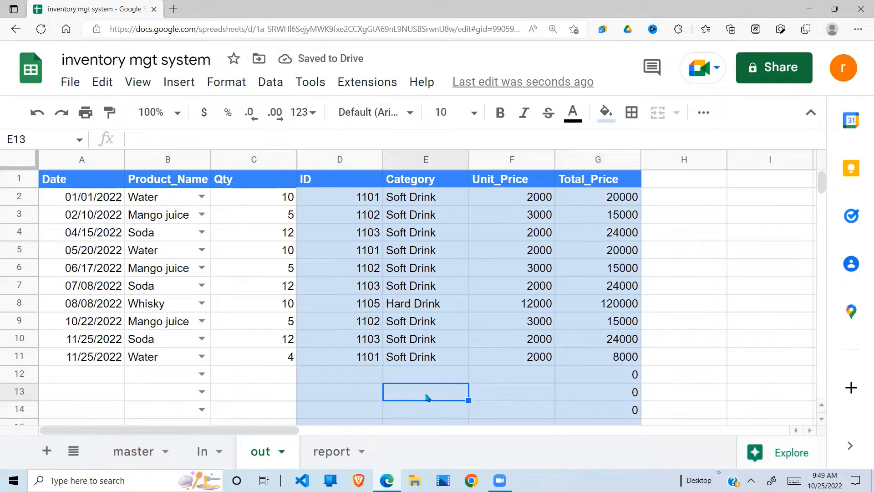
left_click(354, 349)
Add a transaction in row 12 with the date copied from A11, product Beer and quantity 5
left_click(94, 359)
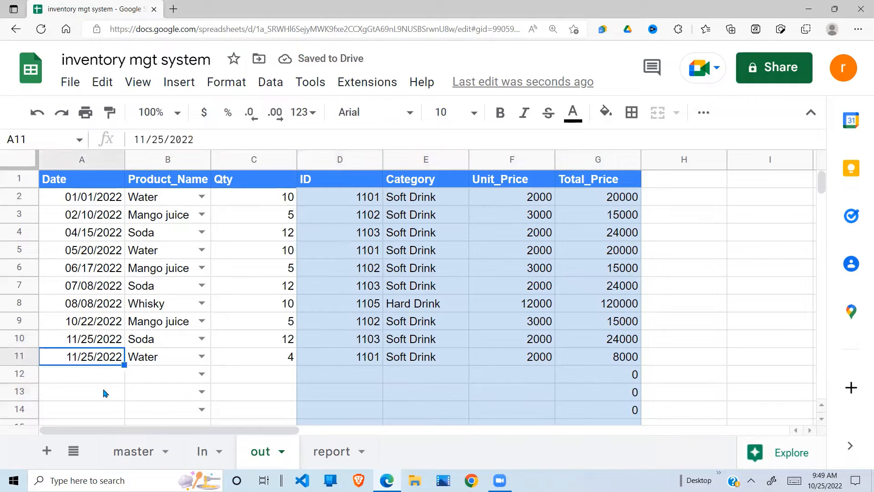
key("ctrl+c")
left_click(89, 375)
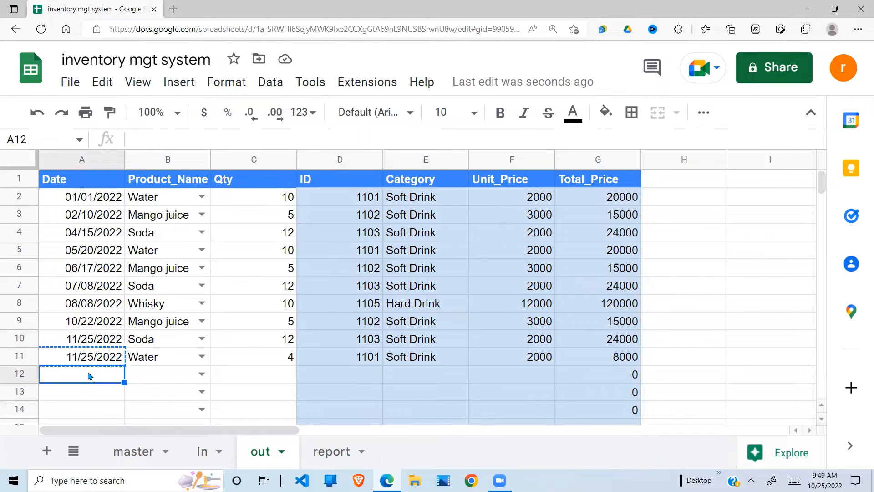
key("ctrl+v")
left_click(201, 373)
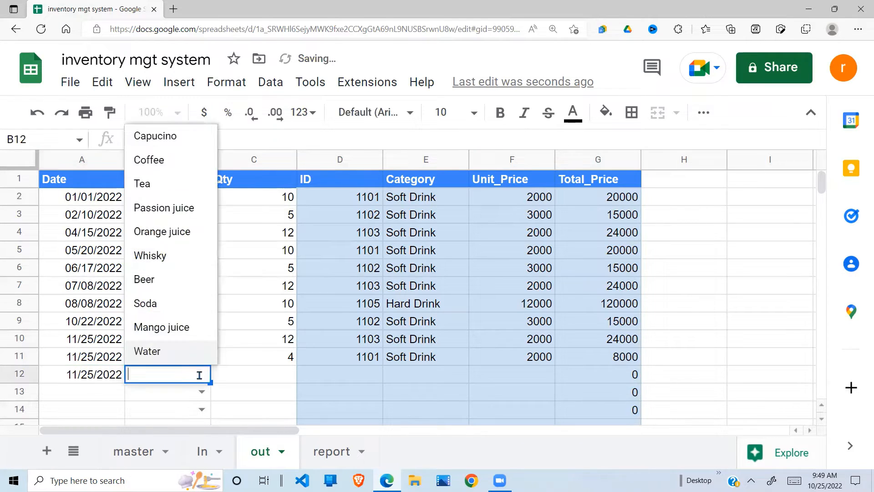
left_click(158, 281)
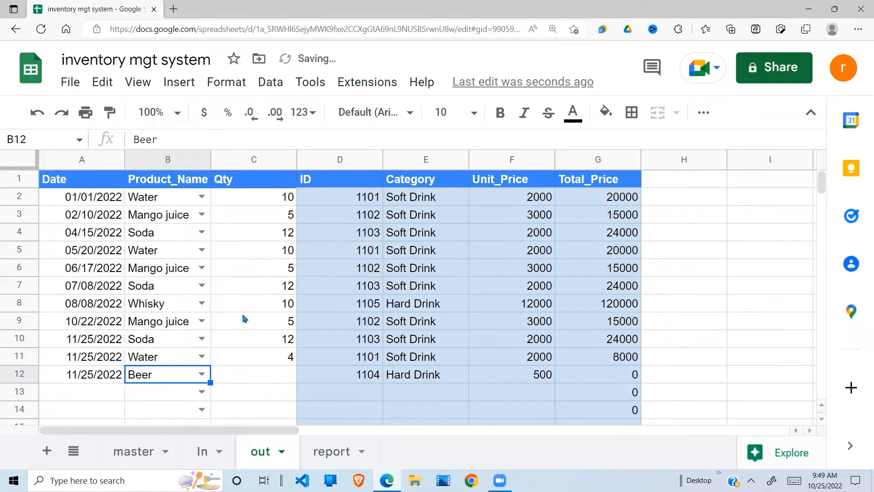
left_click(273, 381)
type("5")
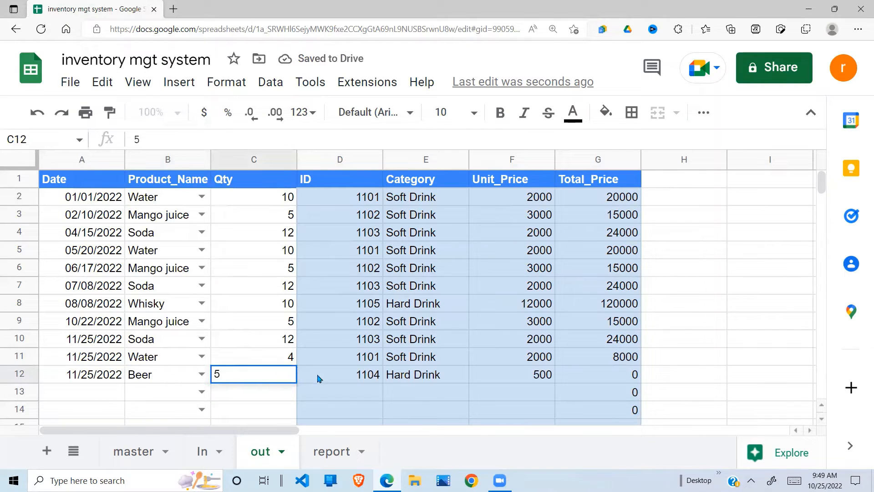
left_click(377, 374)
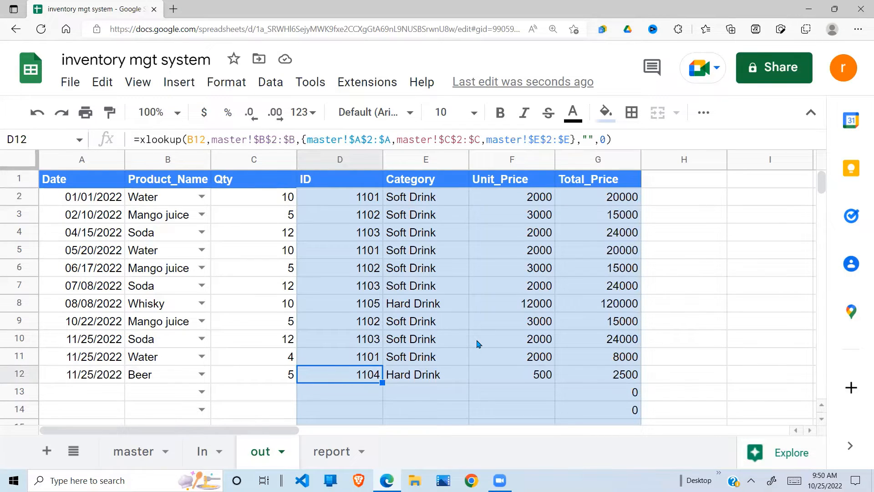
Copy the XLOOKUP formula text from D2 of the out sheet into D2 of the In sheet
left_click(518, 232)
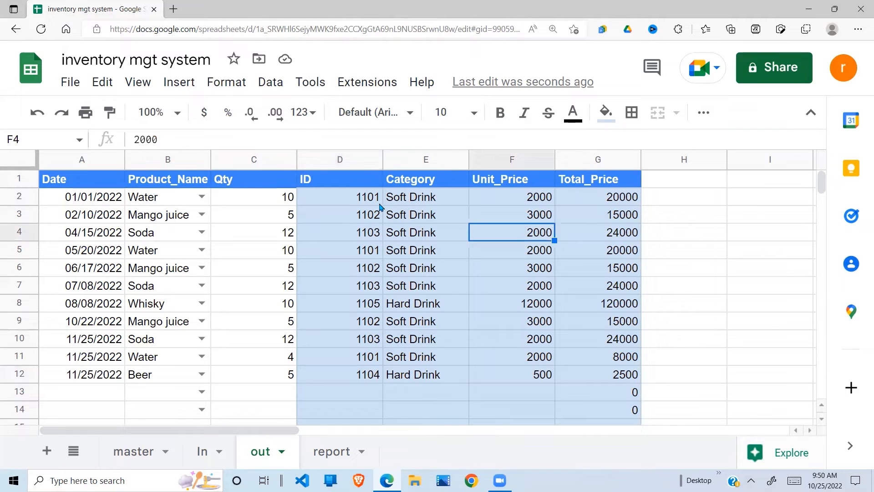
left_click(364, 198)
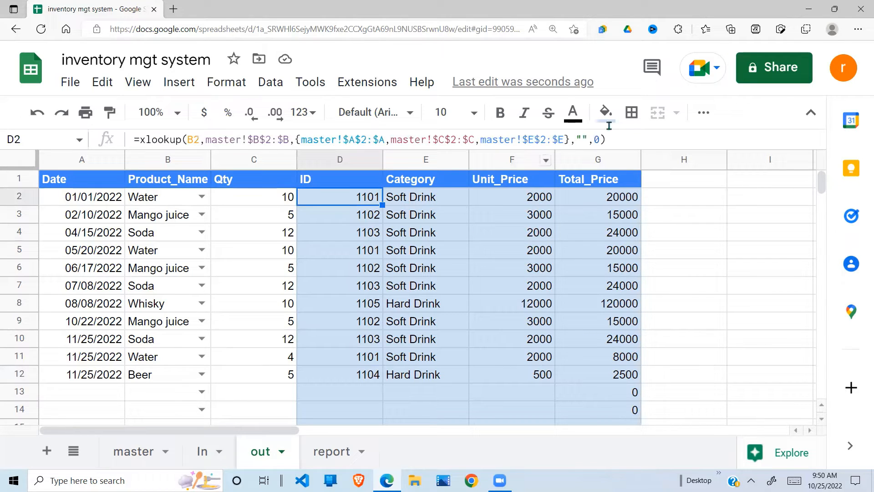
left_click_drag(614, 138, 141, 145)
key("ctrl+c")
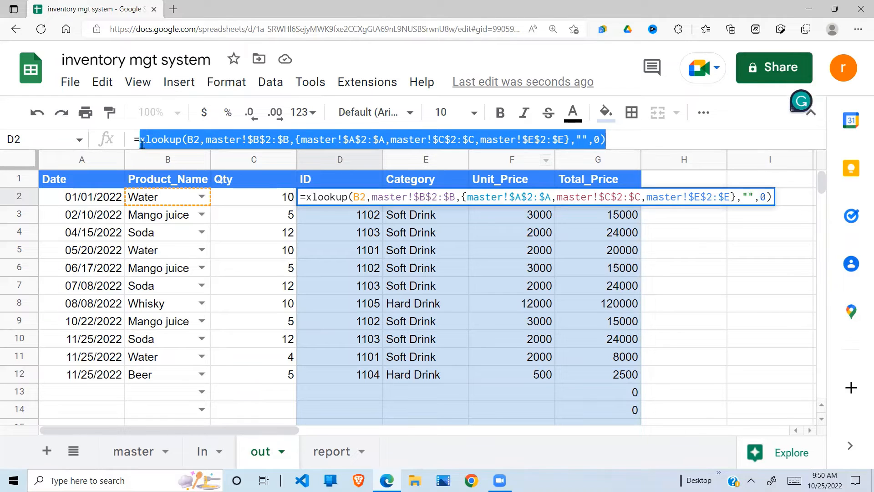
key("Escape")
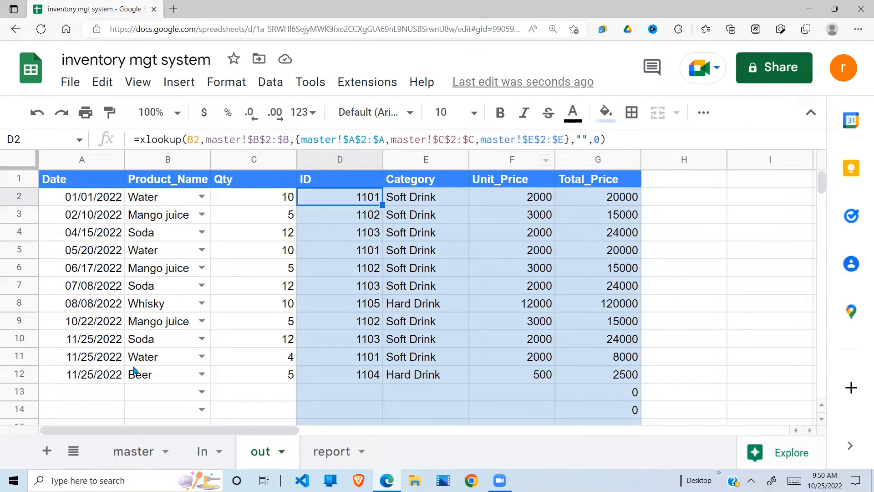
left_click(203, 451)
left_click(379, 255)
left_click(369, 202)
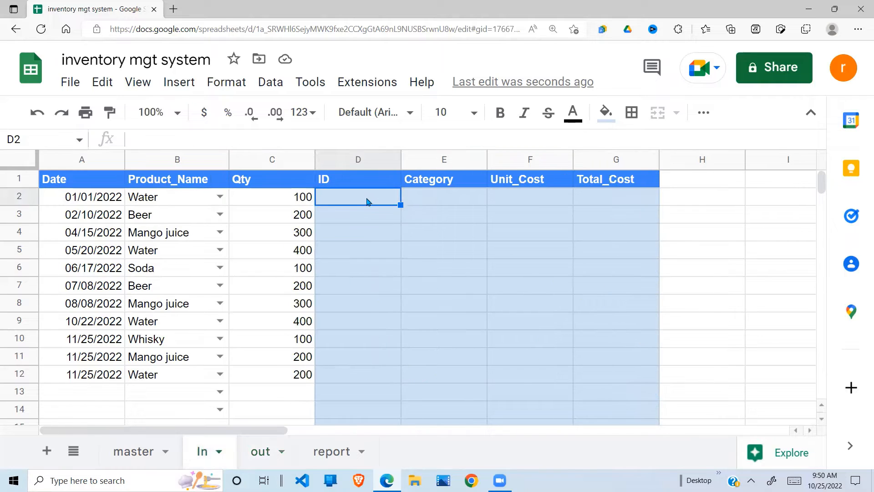
type("=")
key("ctrl+v")
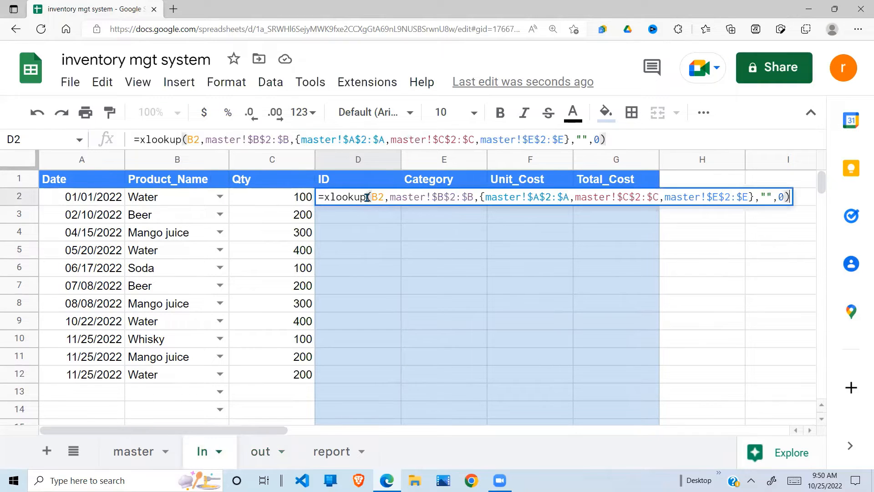
key("Return")
Calculate the first Total_Cost in G2 of the In sheet with =C2*F2
left_click(622, 201)
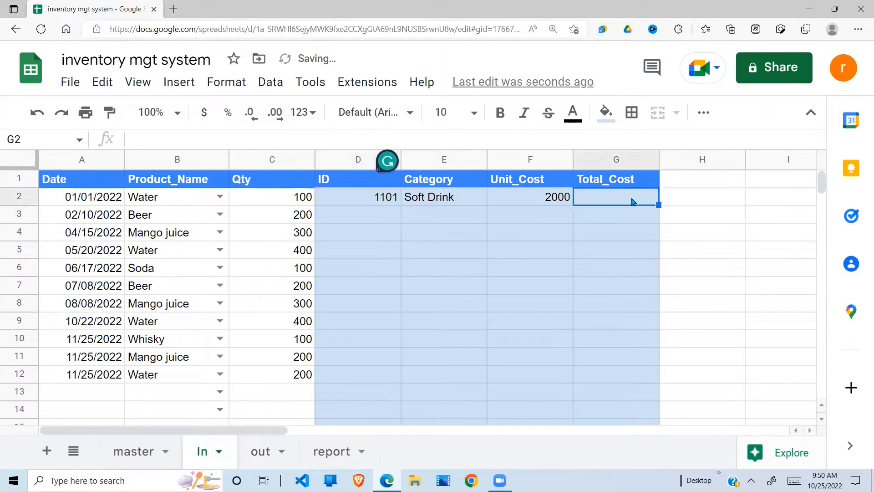
type("=")
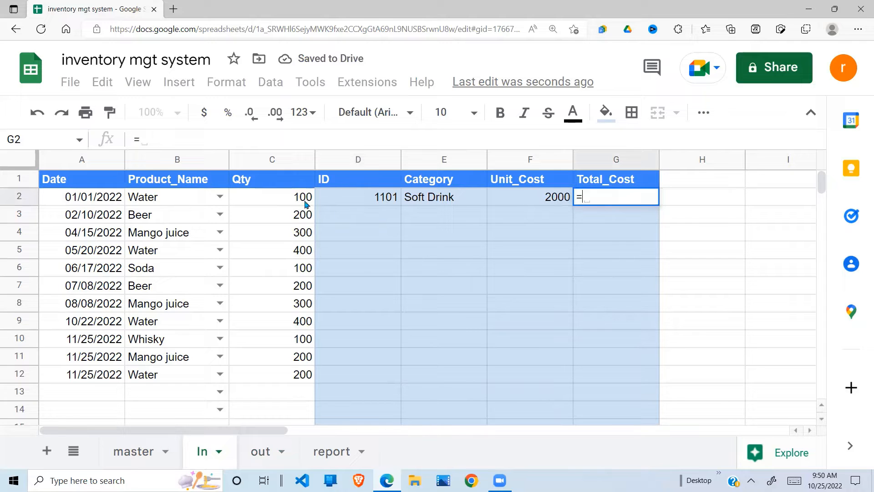
left_click(305, 203)
type("*")
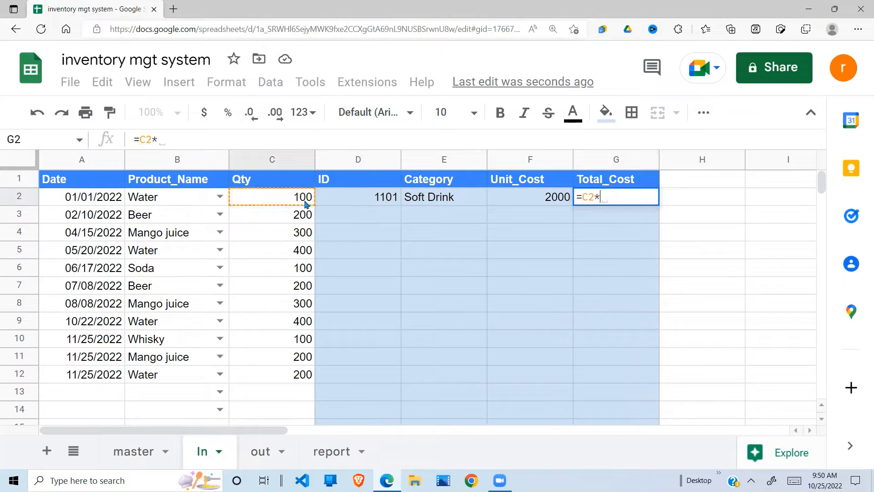
left_click(525, 200)
key("Return")
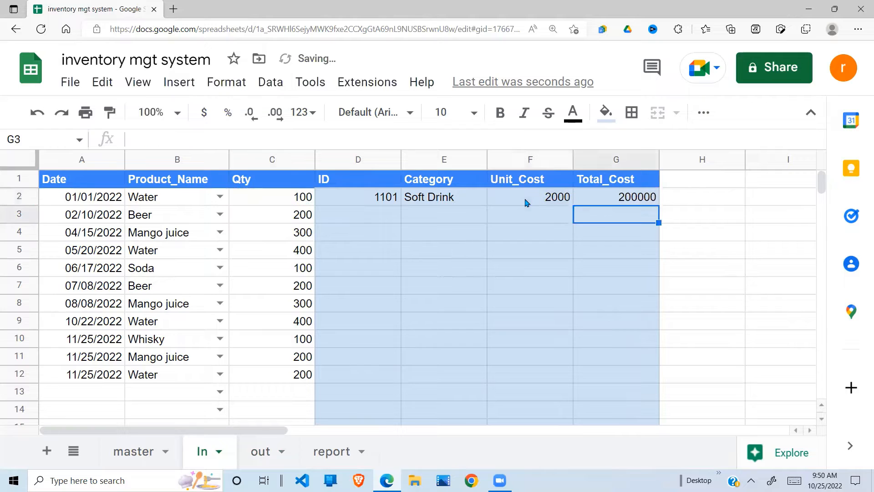
Fill the Total_Cost formula from G2 down to row 13
left_click(640, 202)
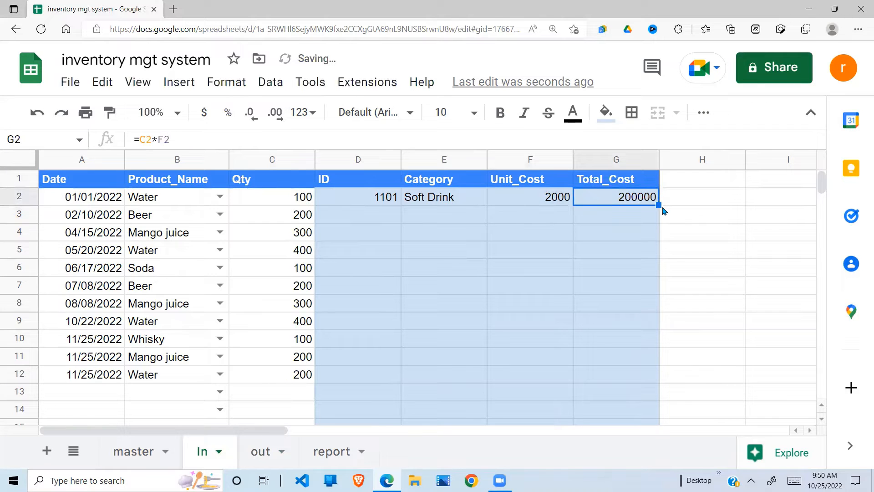
left_click_drag(659, 205, 633, 387)
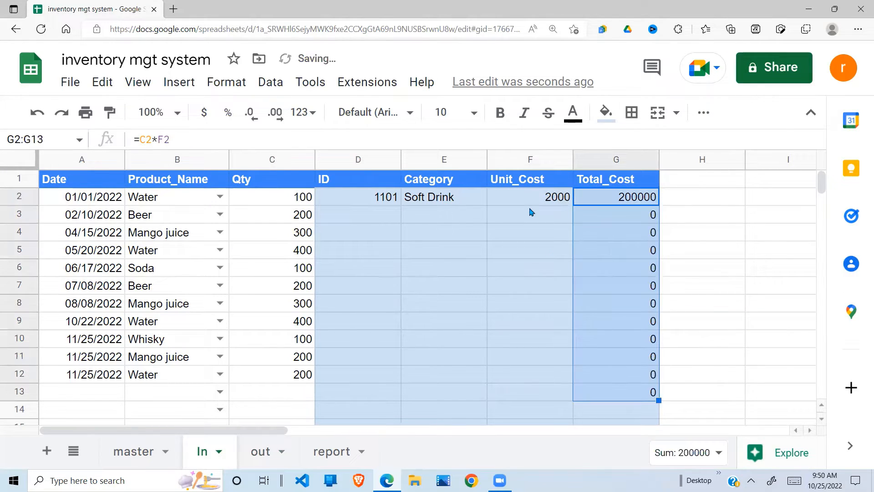
left_click(531, 212)
Check which column the Unit_Cost lookup in D2 returns against the Price and Cost columns of the master sheet
left_click(545, 203)
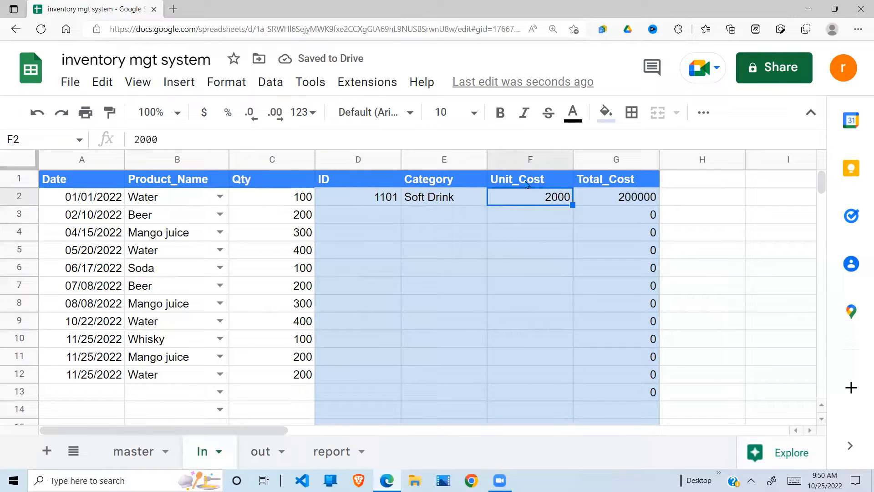
left_click(355, 205)
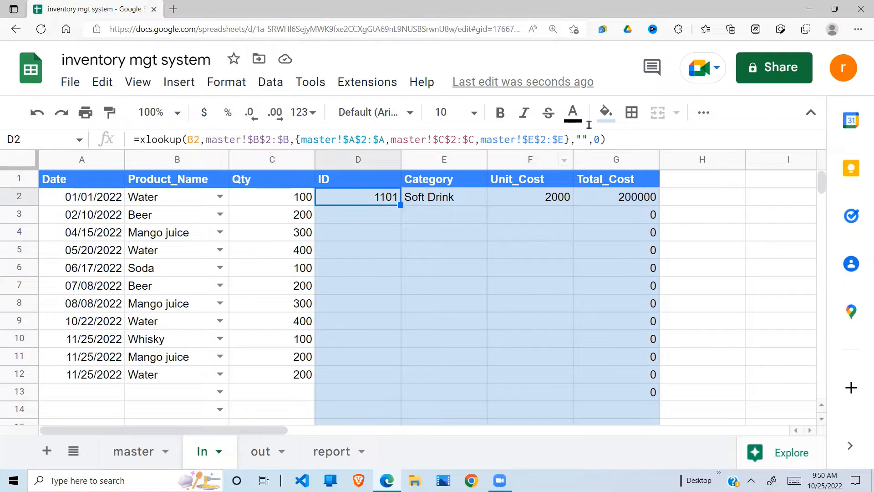
left_click(131, 452)
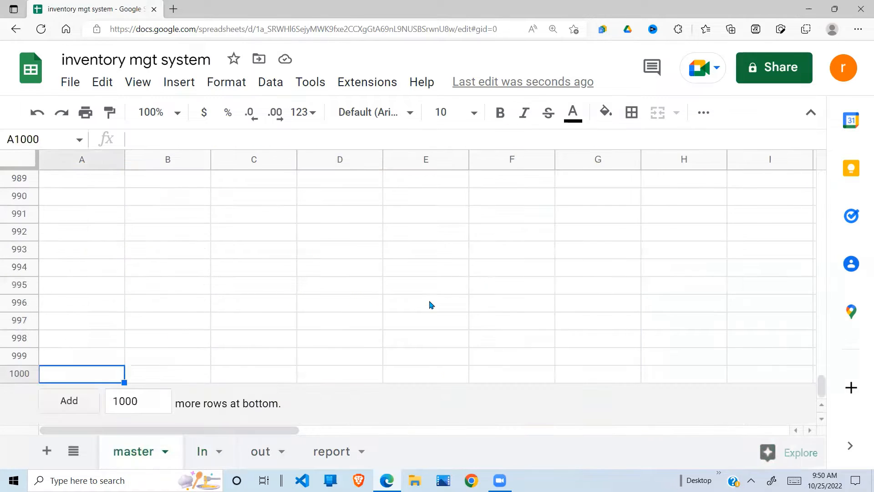
left_click_drag(821, 385, 821, 181)
left_click(435, 162)
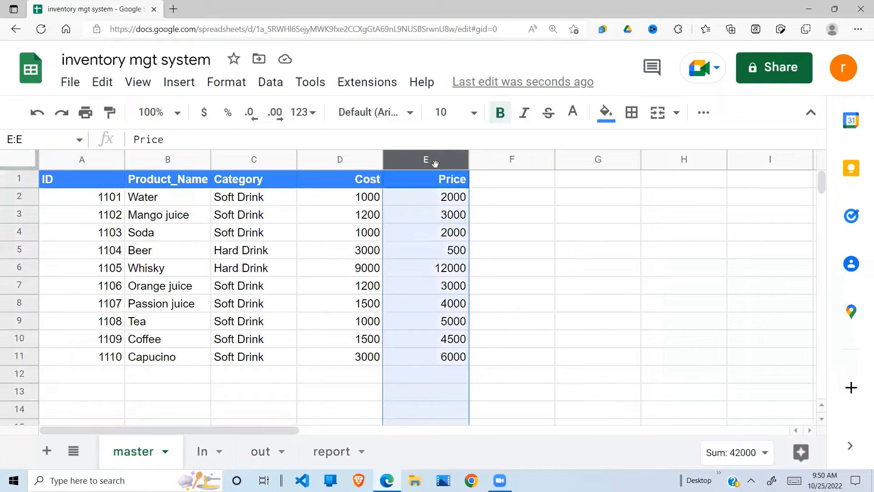
left_click(337, 159)
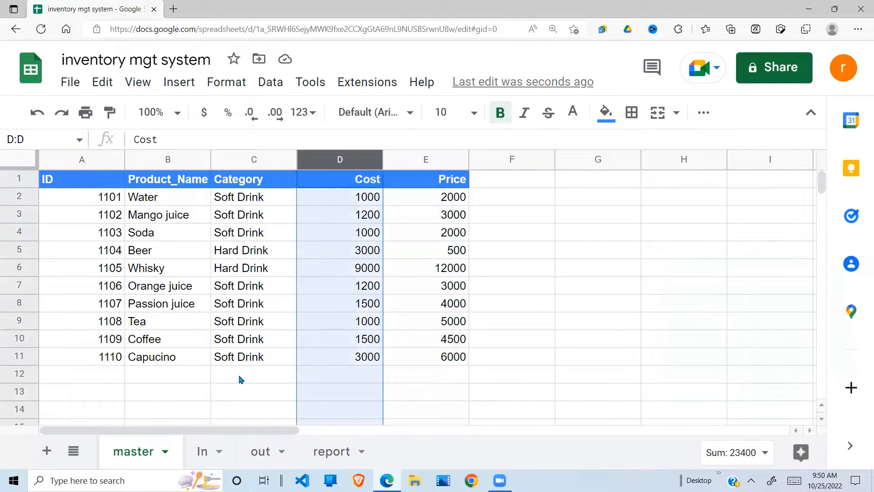
Change the last result range of the XLOOKUP in D2 of the In sheet to master!$D$2:$D
left_click(203, 450)
left_click(563, 216)
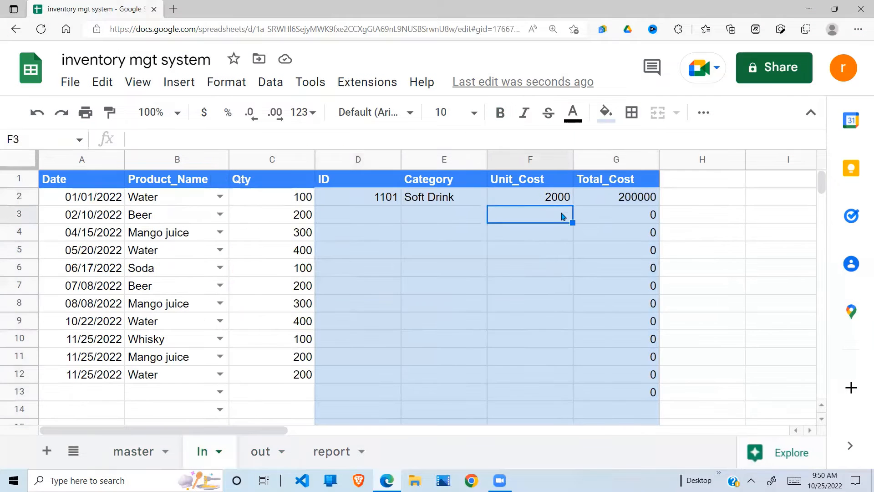
left_click(554, 203)
left_click(373, 207)
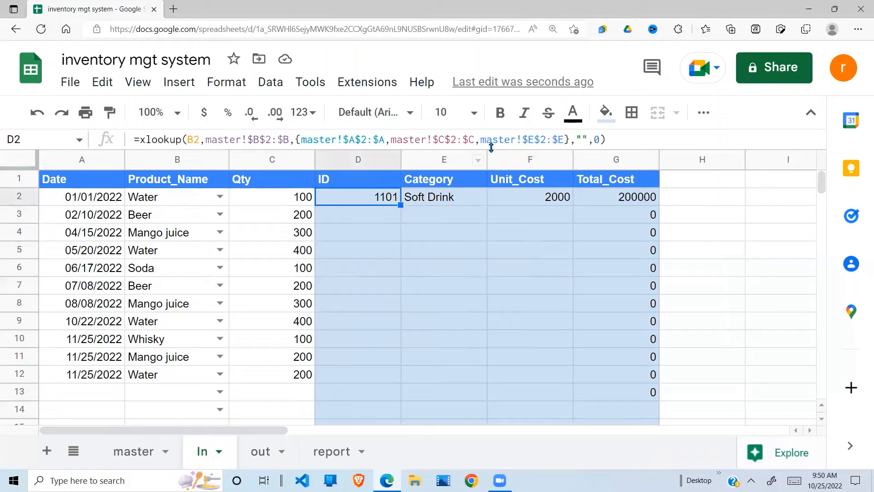
left_click(537, 140)
key("BackSpace")
type("D")
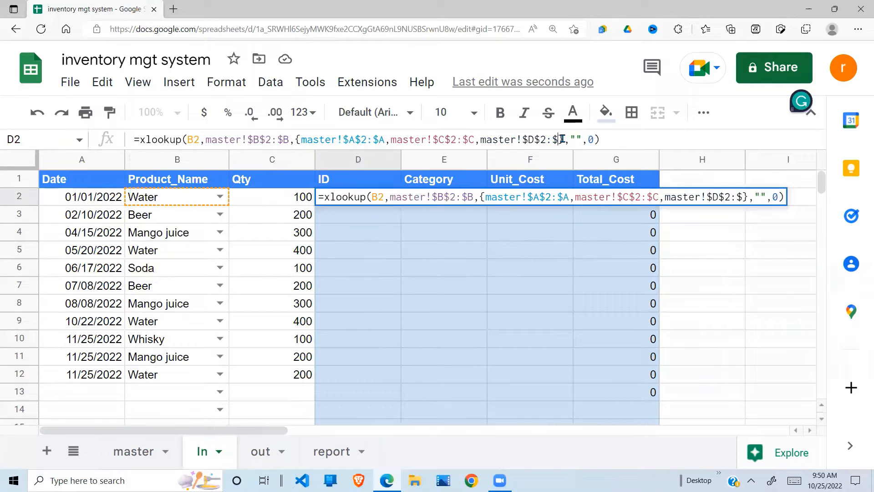
key("Return")
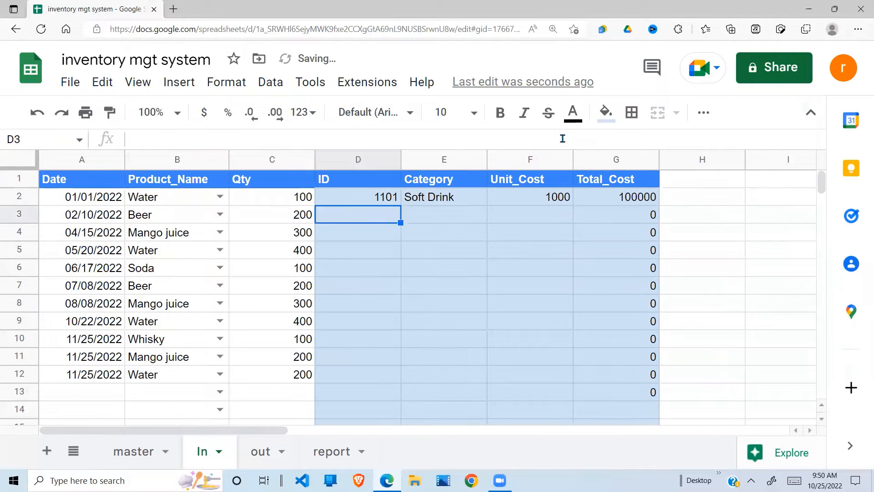
Compare the Unit_Cost in the In sheet and the Unit_Price in the out sheet with the Cost and Price columns of the master sheet
left_click(565, 203)
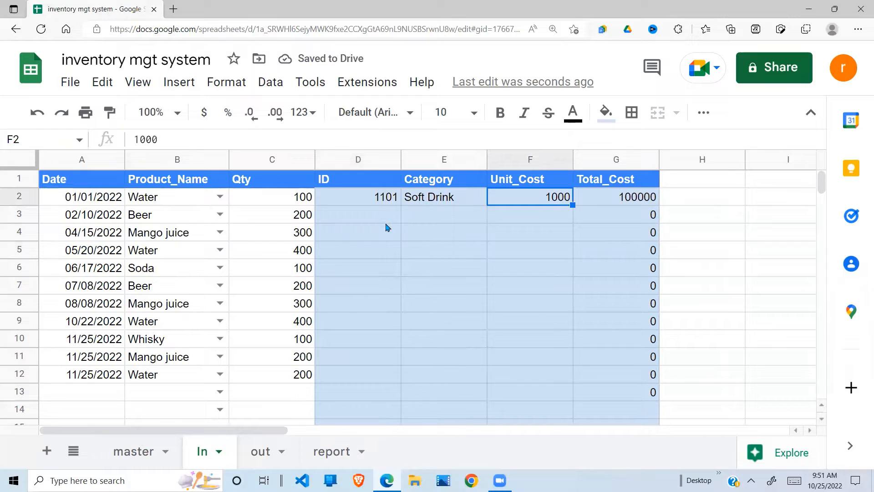
left_click(141, 451)
left_click(374, 203)
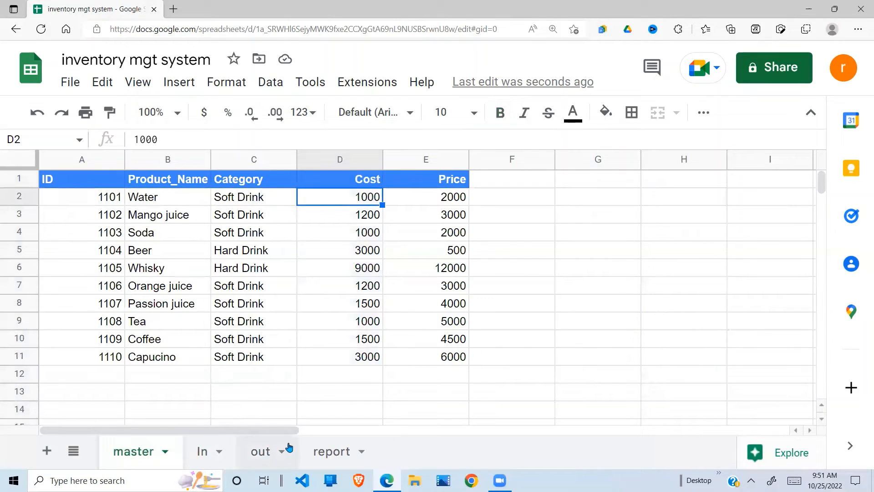
left_click(266, 452)
left_click(535, 201)
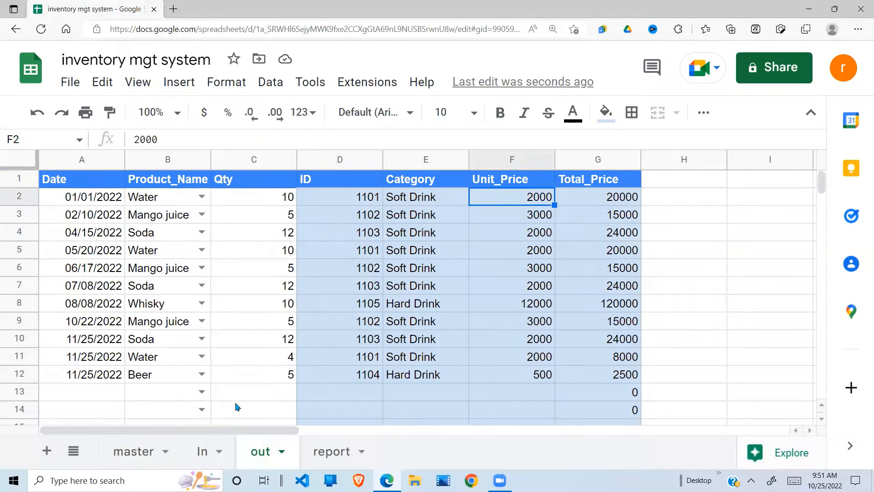
left_click(200, 452)
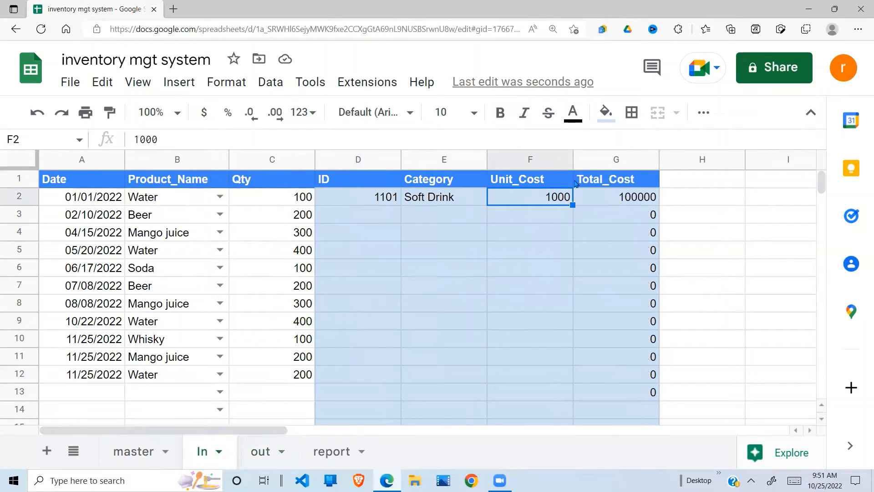
left_click(133, 451)
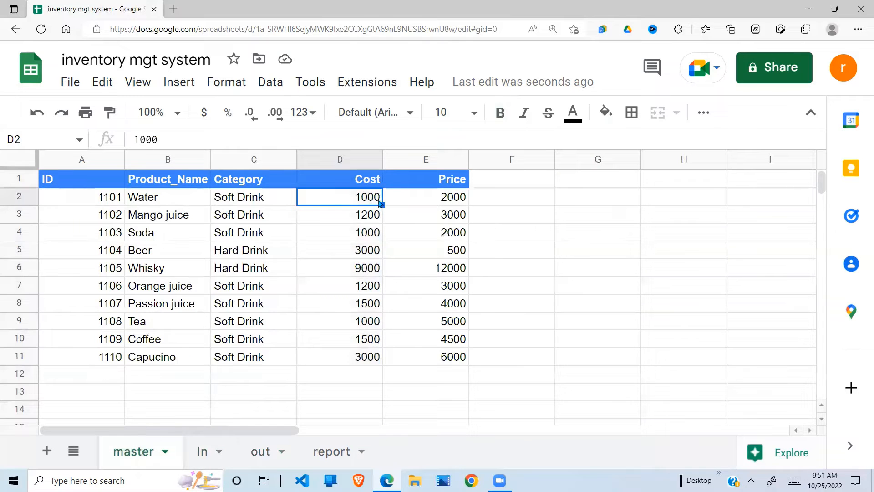
left_click(423, 201)
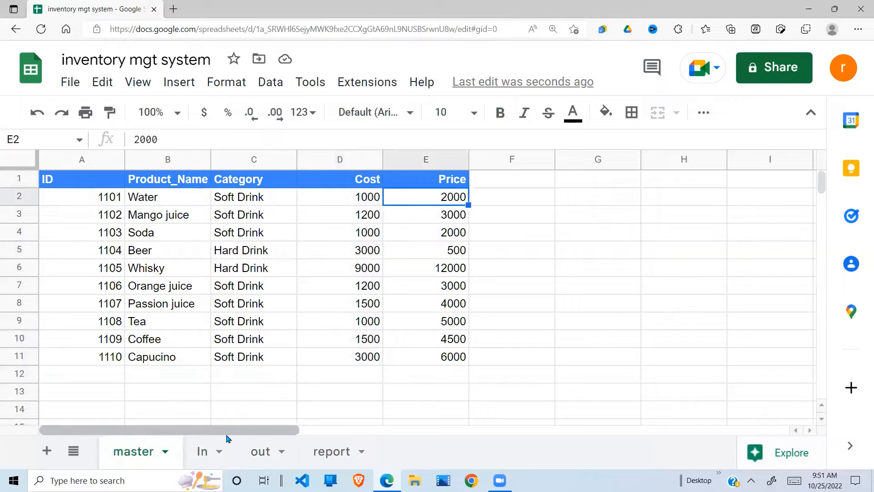
Fill the XLOOKUP formula from D2 of the In sheet down column D past the last transaction row
left_click(203, 452)
left_click(392, 197)
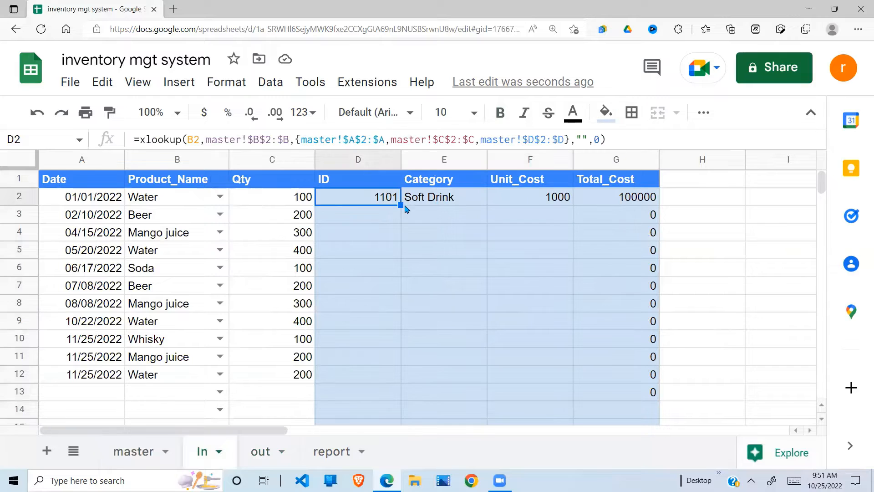
left_click_drag(400, 205, 374, 418)
left_click(464, 377)
left_click(455, 324)
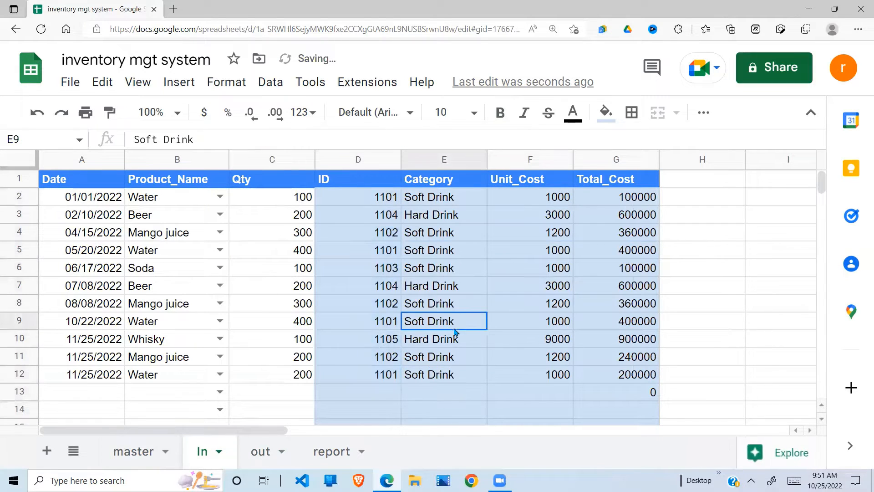
left_click_drag(376, 223, 580, 366)
left_click(462, 392)
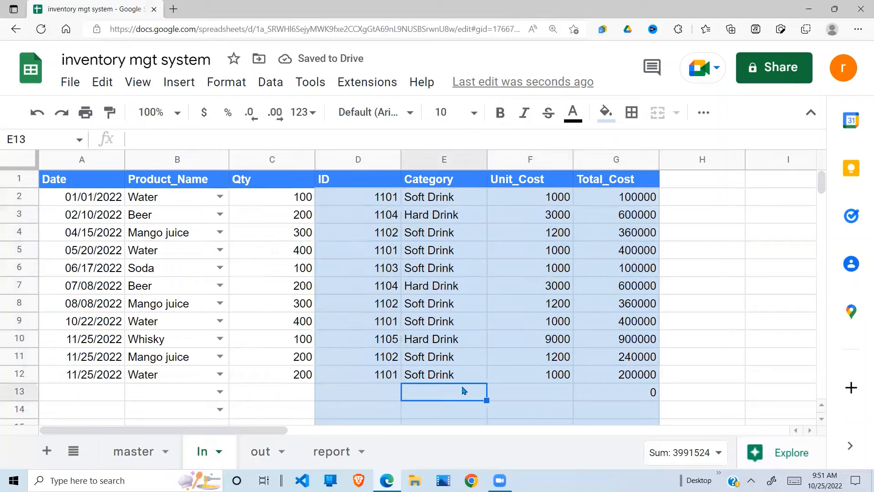
Copy the date 11/25/2022 from A12 into A13 of the In sheet
left_click(88, 392)
left_click(118, 376)
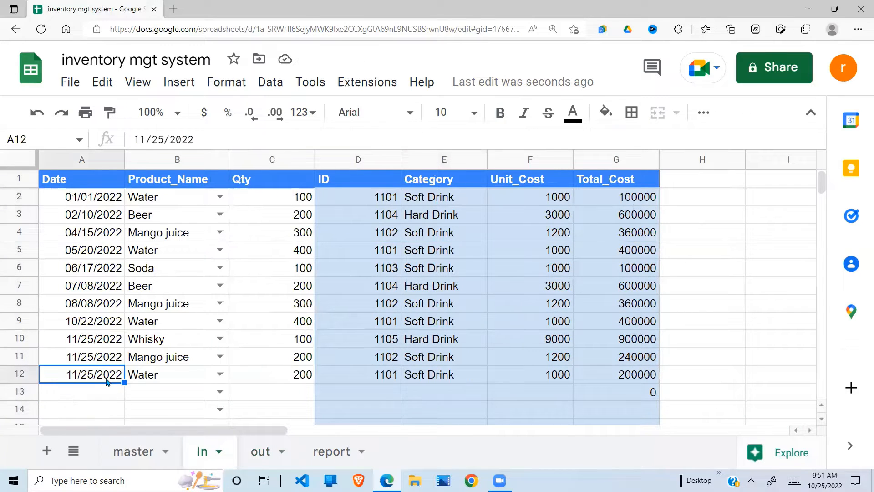
key("ctrl+c")
left_click(101, 400)
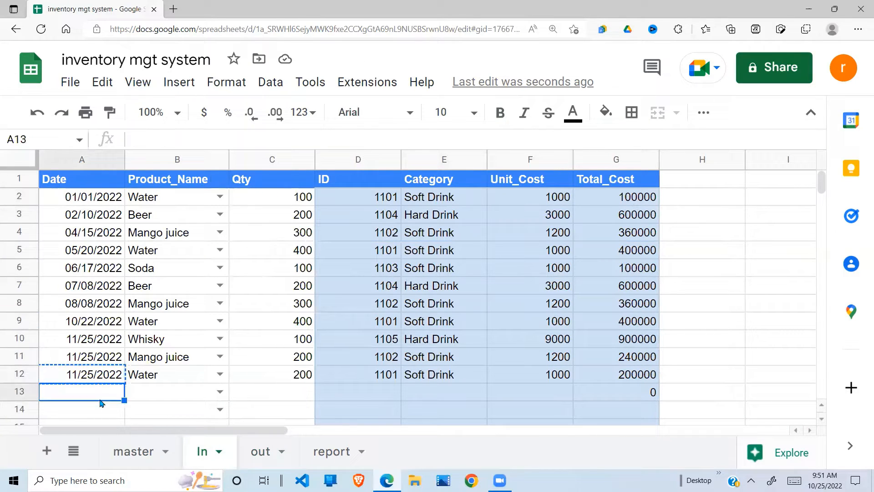
key("ctrl+v")
Choose Orange juice as the product in B13 and enter a quantity of 100 in C13
left_click(198, 382)
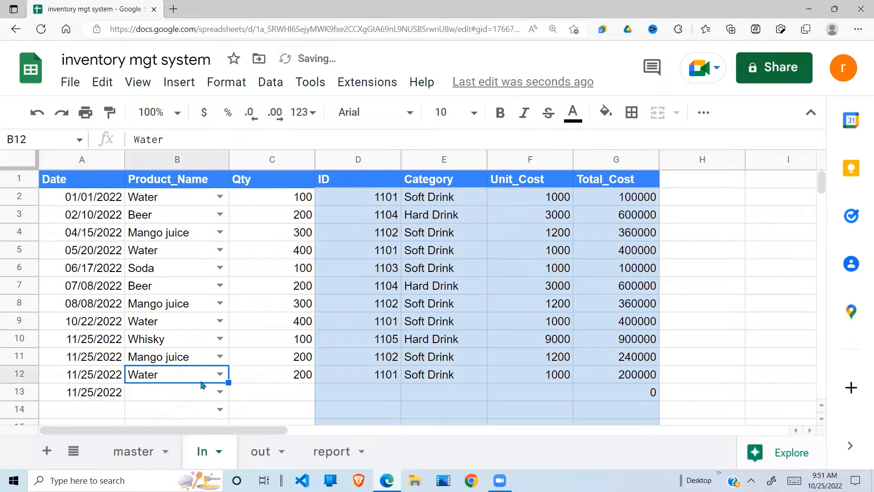
left_click(197, 394)
left_click(209, 393)
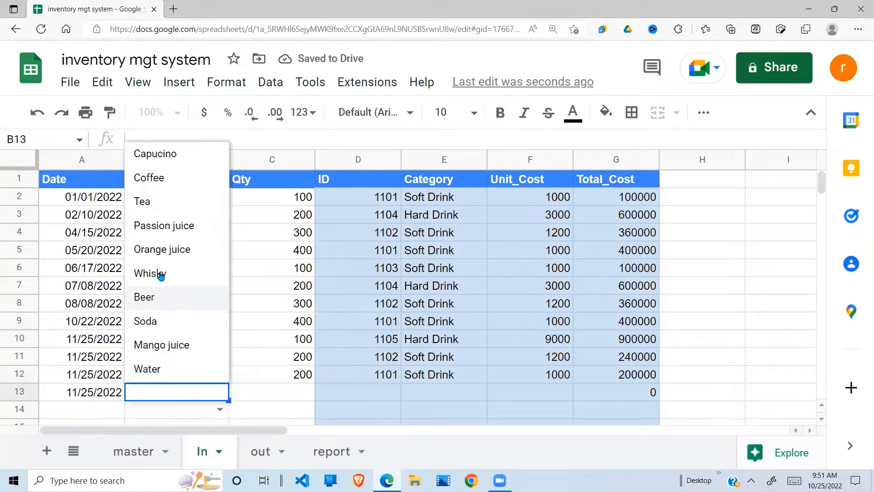
left_click(164, 250)
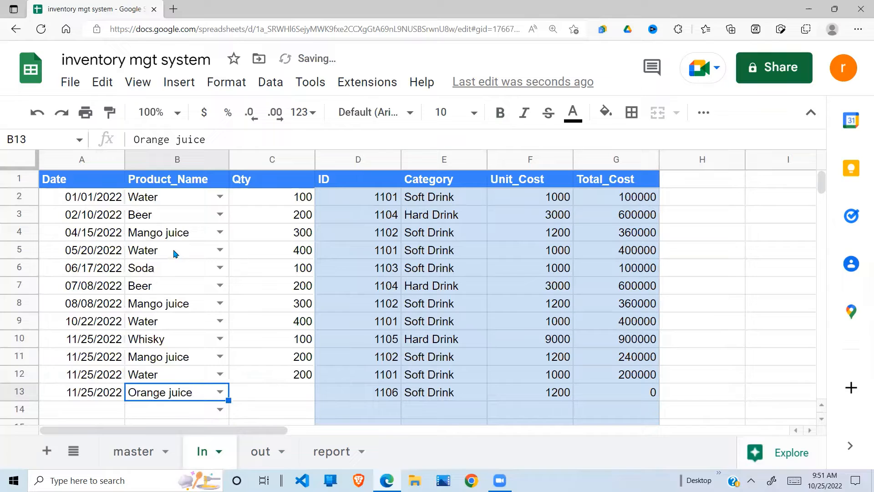
left_click(294, 392)
type("100")
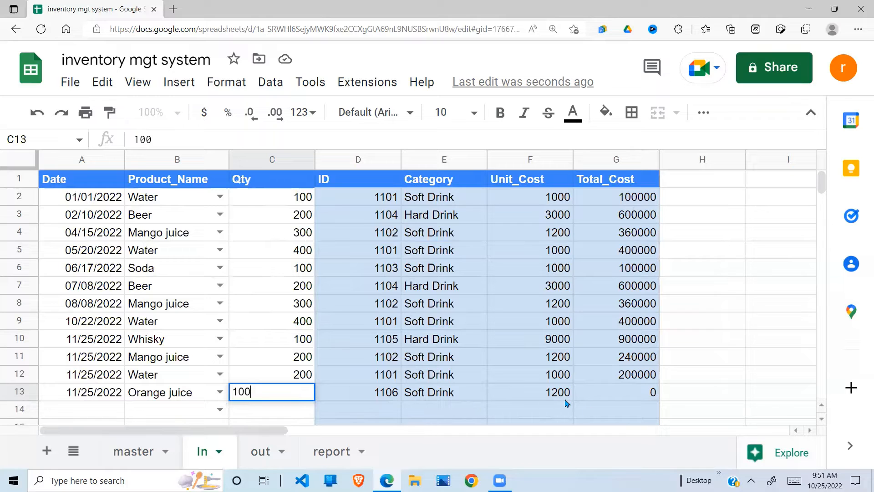
key("Return")
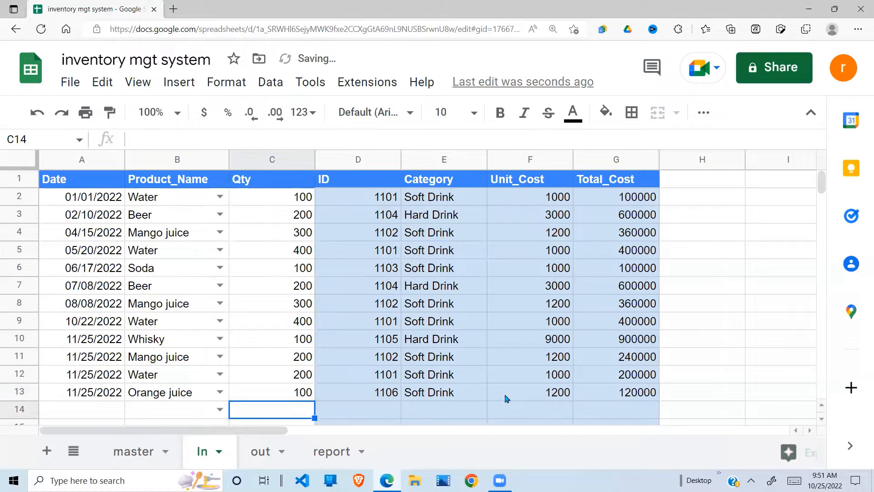
Review the entered data and the looked-up Unit_Cost and Total_Cost values in the rows of the In sheet
left_click(514, 361)
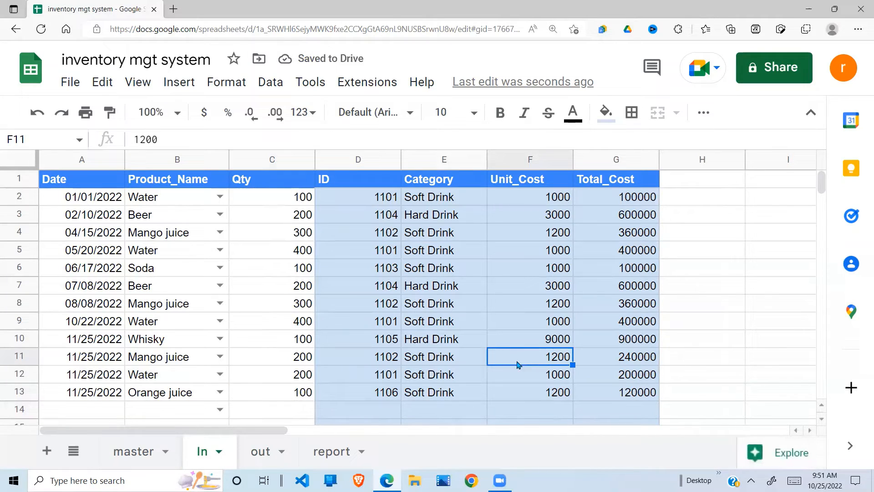
left_click(494, 376)
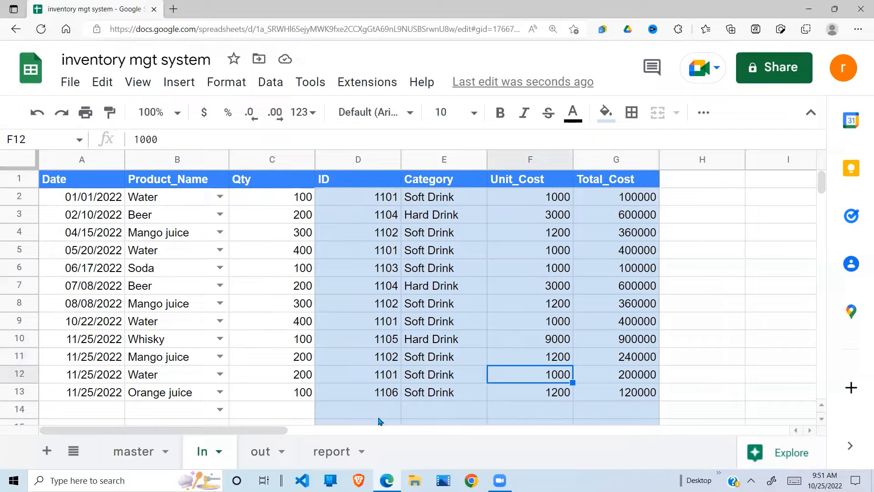
left_click(304, 392)
left_click_drag(80, 389, 282, 381)
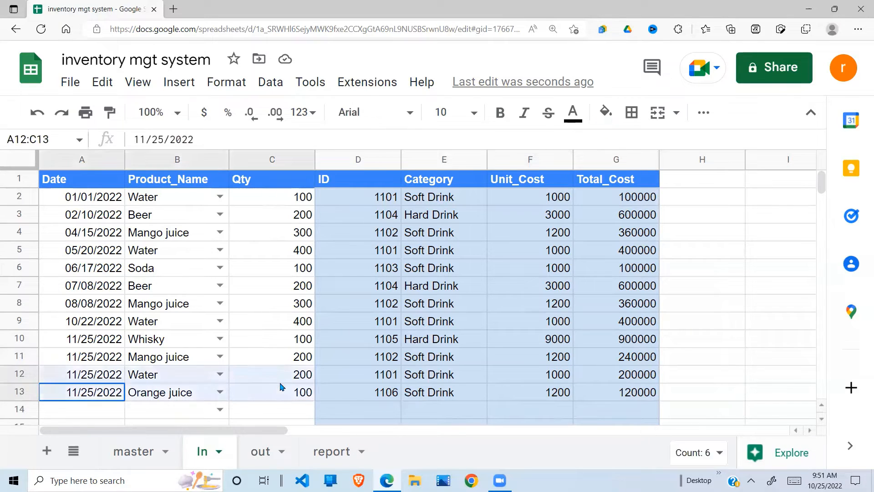
left_click(410, 215)
left_click(622, 339)
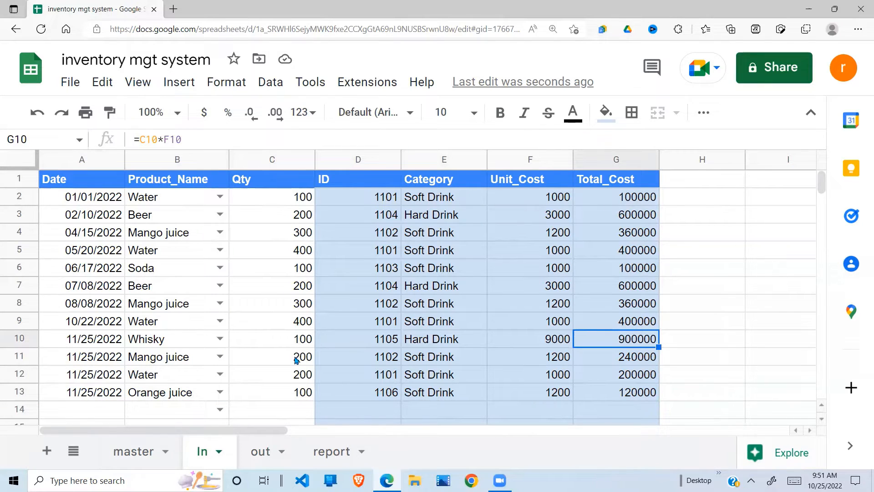
Review the entered columns and the formula-filled columns of the out sheet, and check the prices in the master sheet
left_click(260, 451)
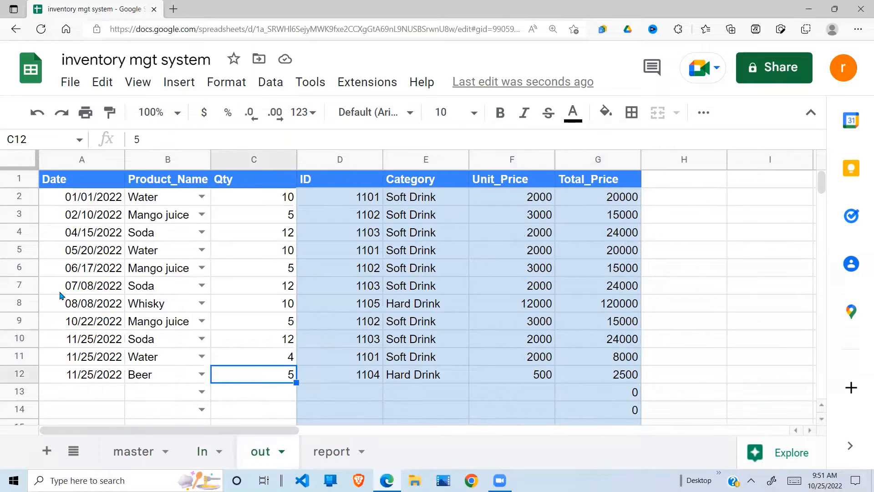
left_click_drag(60, 294, 257, 290)
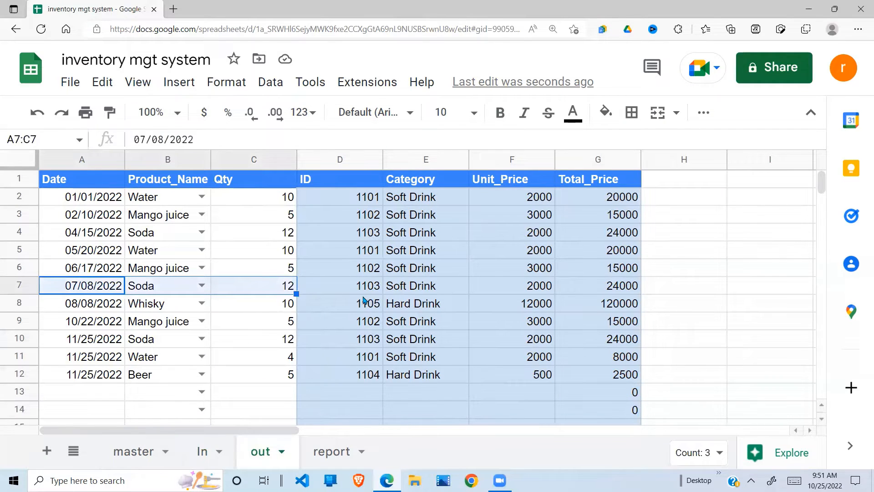
left_click_drag(362, 297, 610, 296)
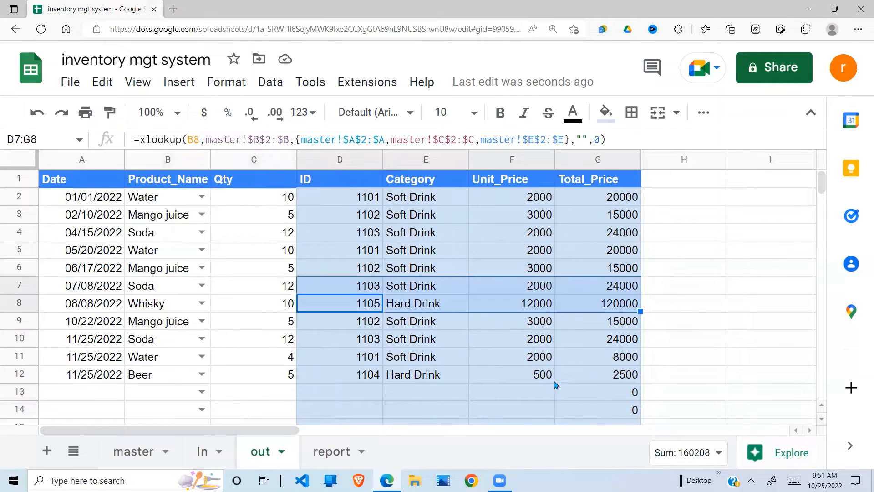
left_click(481, 371)
left_click(135, 452)
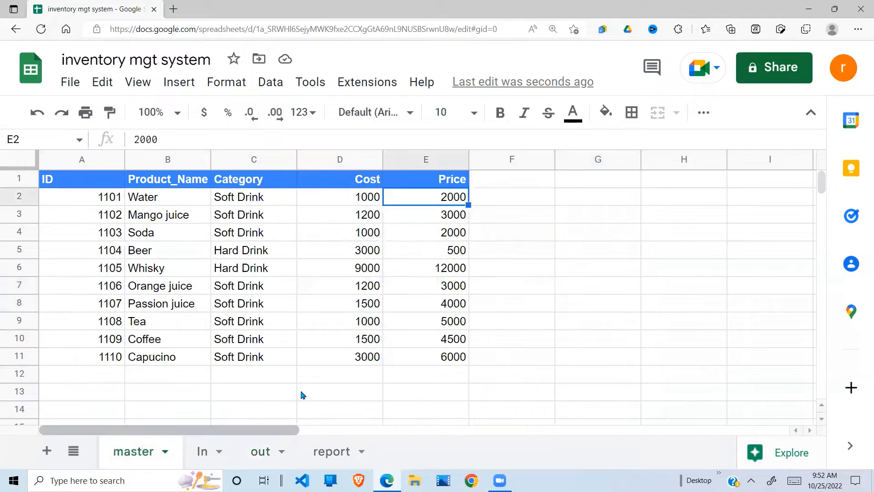
left_click(264, 451)
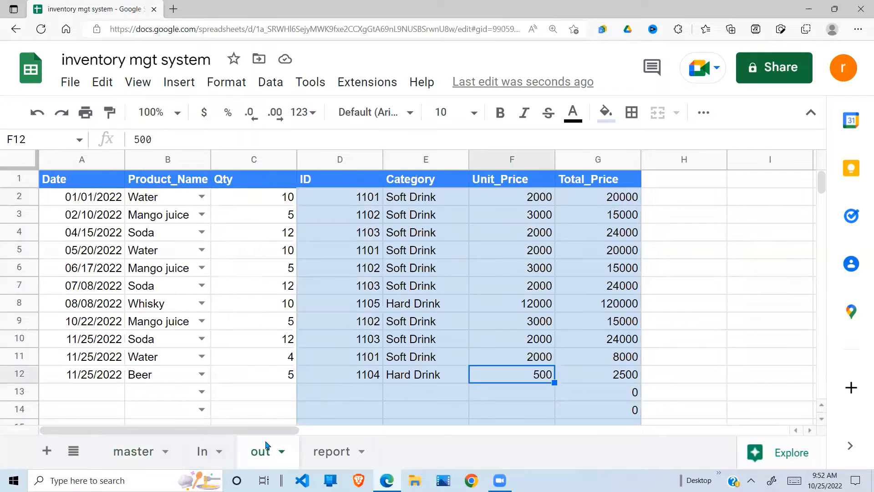
left_click(253, 324)
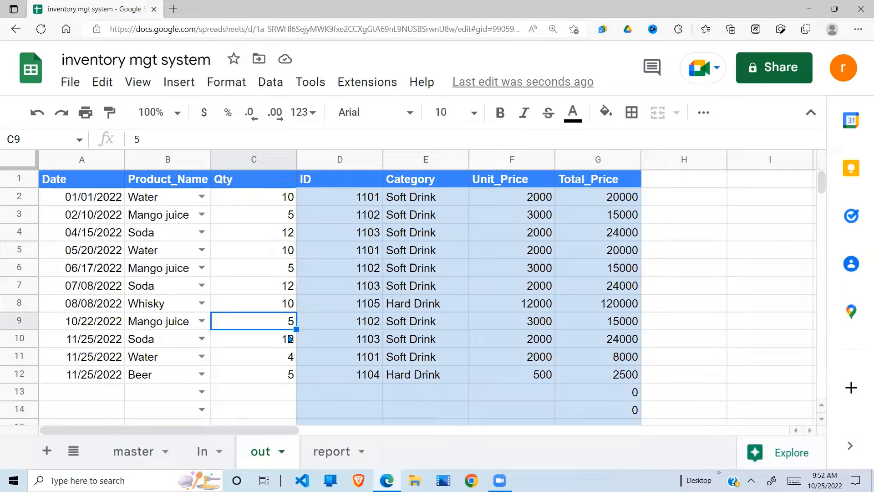
Open the report sheet and examine its Report Type selector and the Product, Qty and Total Value layout
left_click(332, 451)
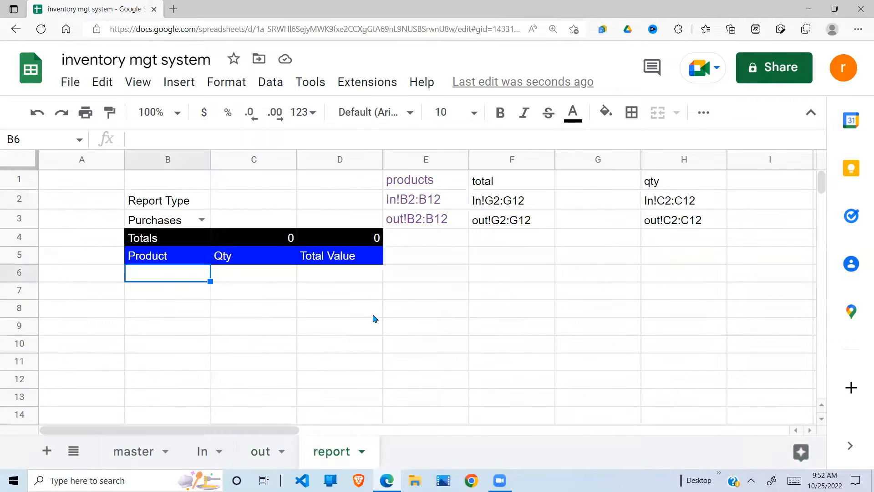
left_click(353, 300)
left_click(249, 223)
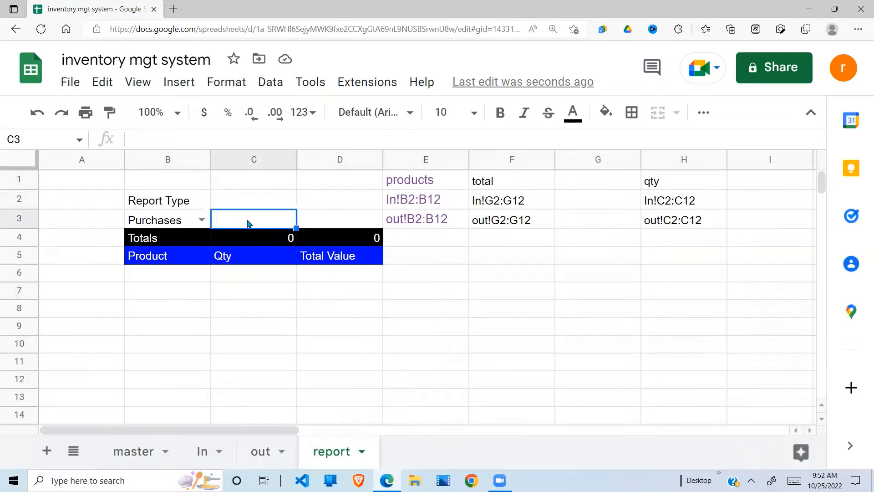
left_click(191, 291)
left_click(184, 223)
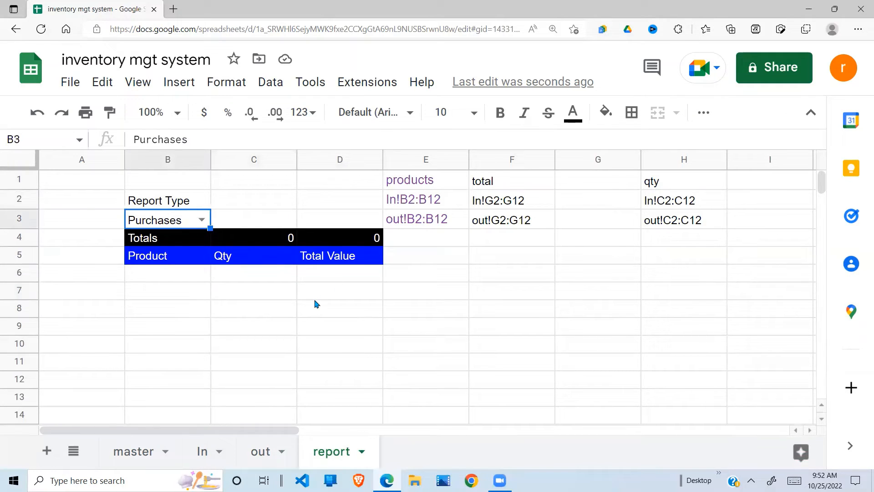
left_click(317, 303)
Test the Report Type selector in B3 by switching it to Sales and back to Purchases, and check the report area B6:D12
left_click(201, 219)
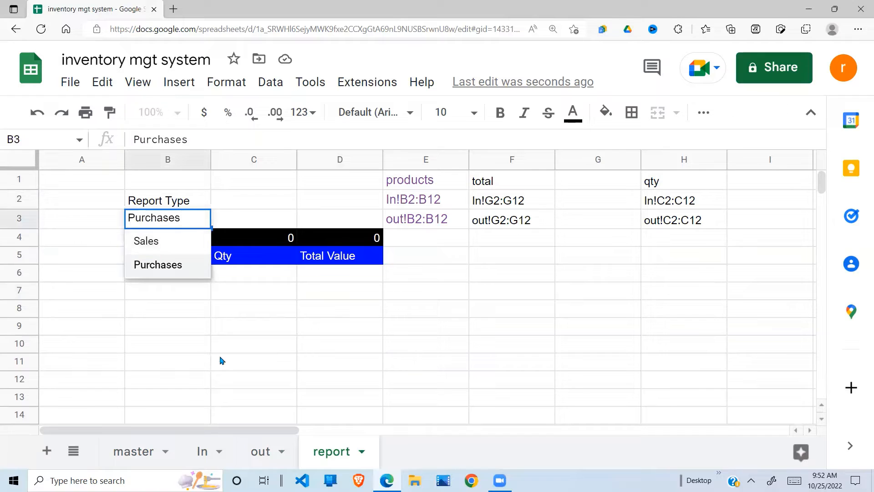
left_click(150, 241)
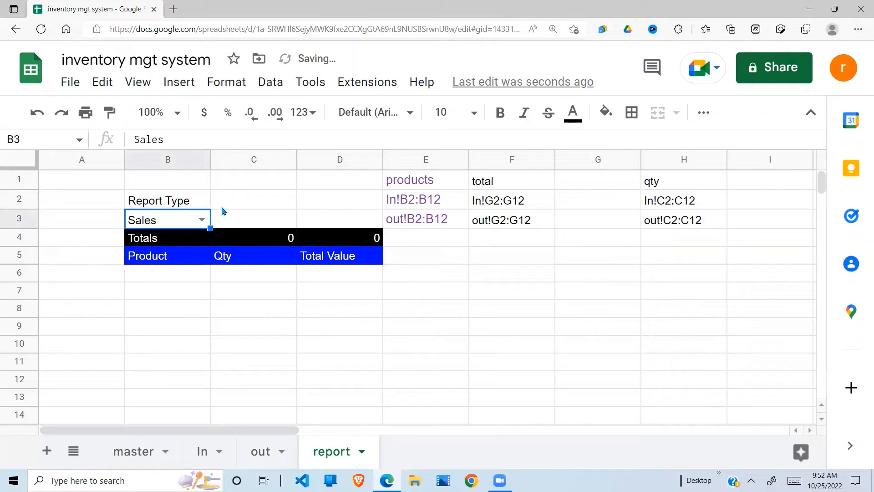
left_click(201, 220)
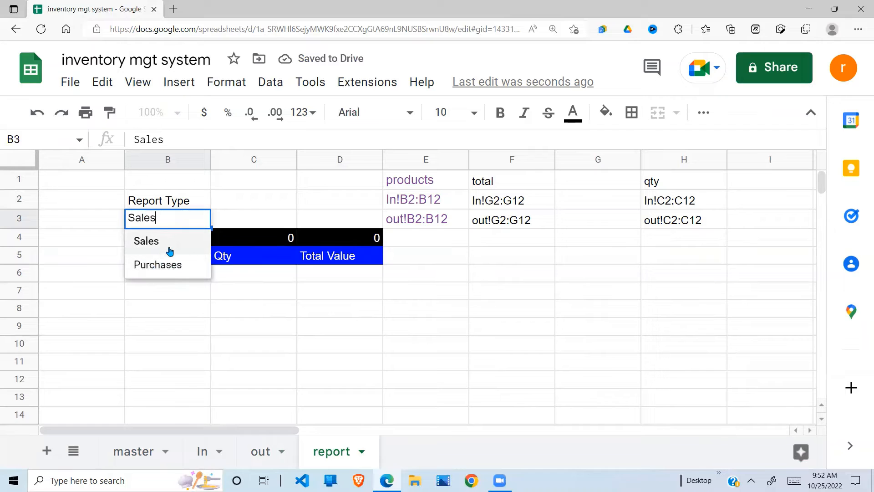
left_click(166, 267)
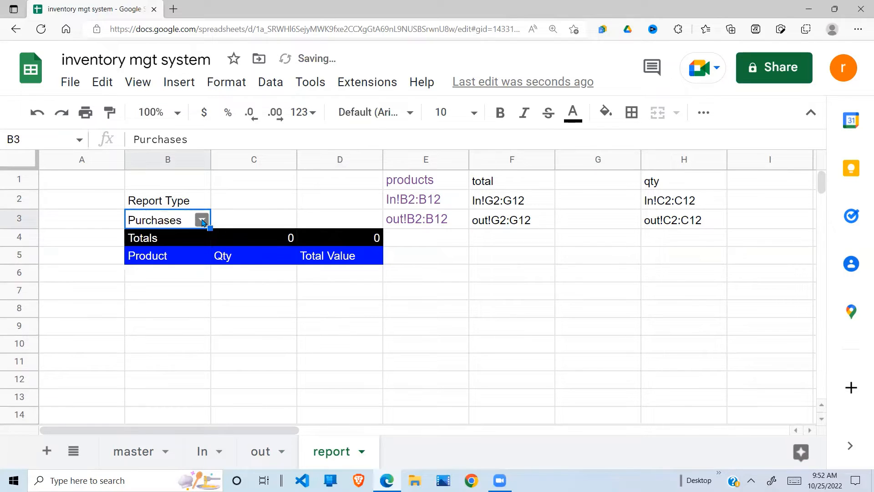
left_click_drag(181, 278, 338, 378)
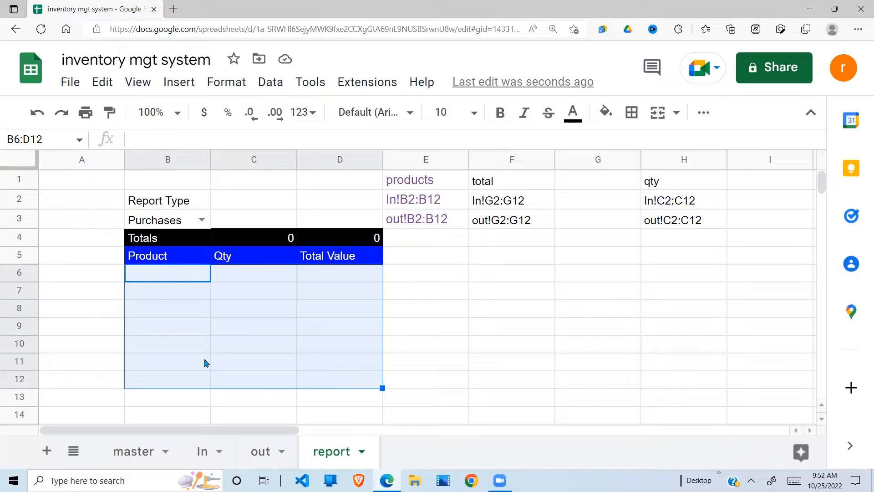
left_click(249, 301)
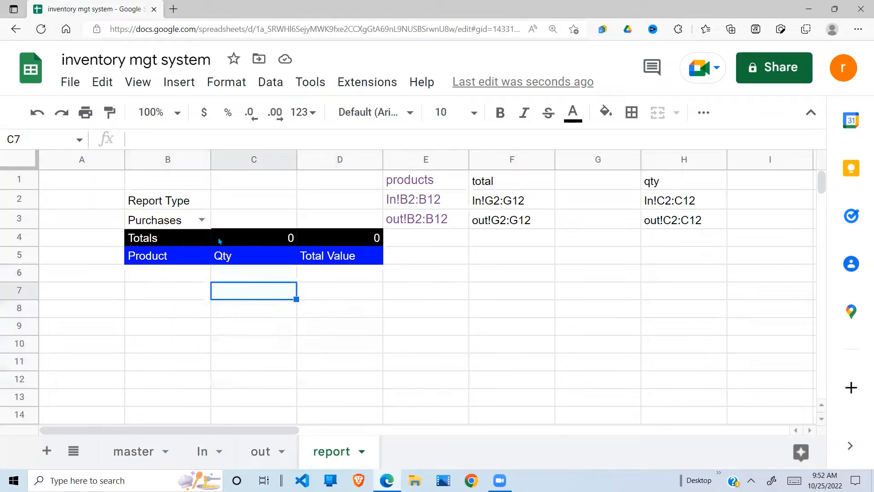
Set the Report Type in B3 to Sales and go over the report's Product, Qty and Total Value cells in row 6
left_click(197, 278)
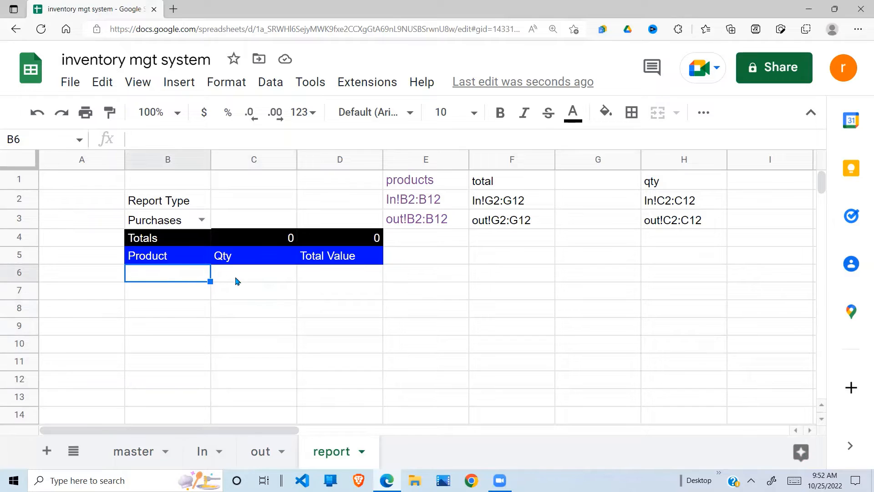
left_click(249, 277)
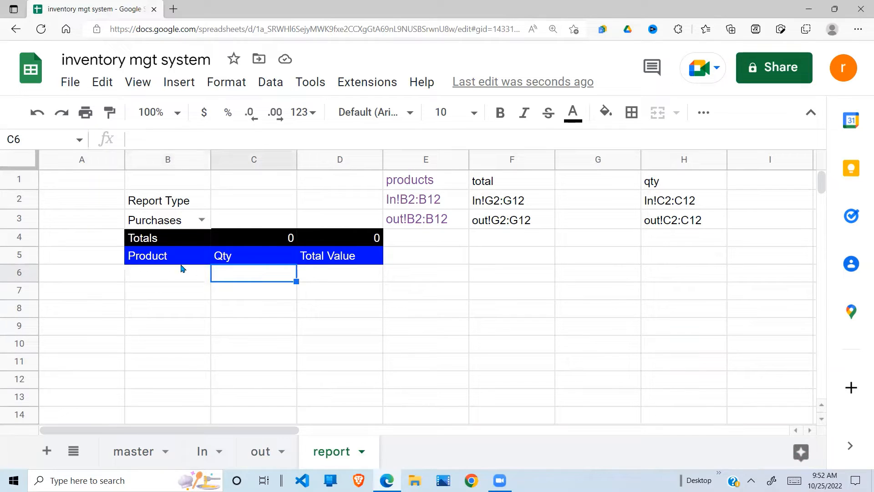
left_click(329, 276)
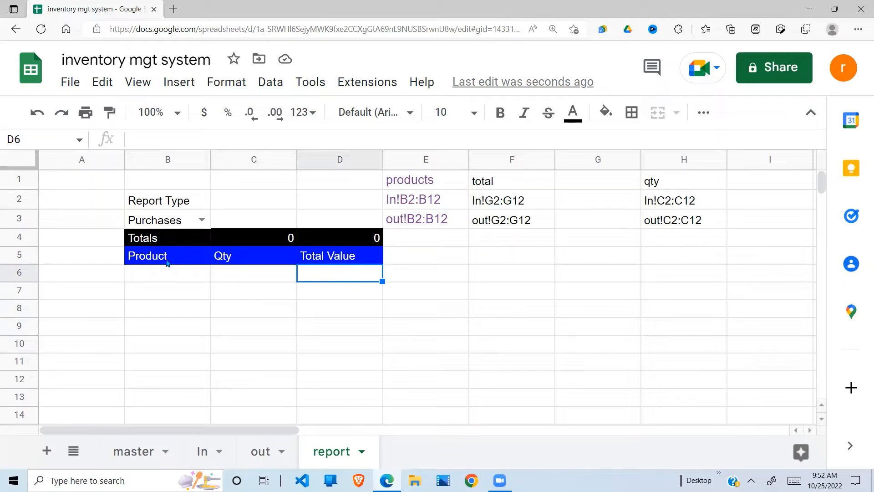
left_click(201, 219)
left_click(157, 241)
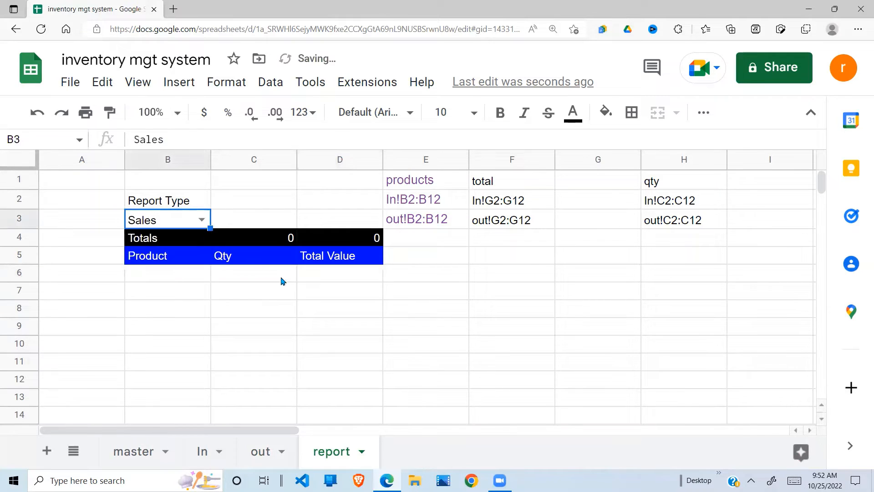
left_click(173, 279)
left_click(247, 274)
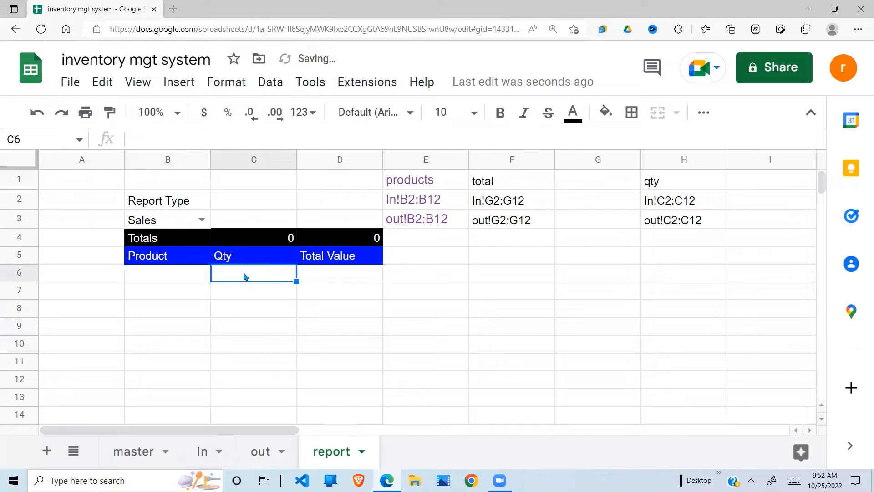
left_click(186, 278)
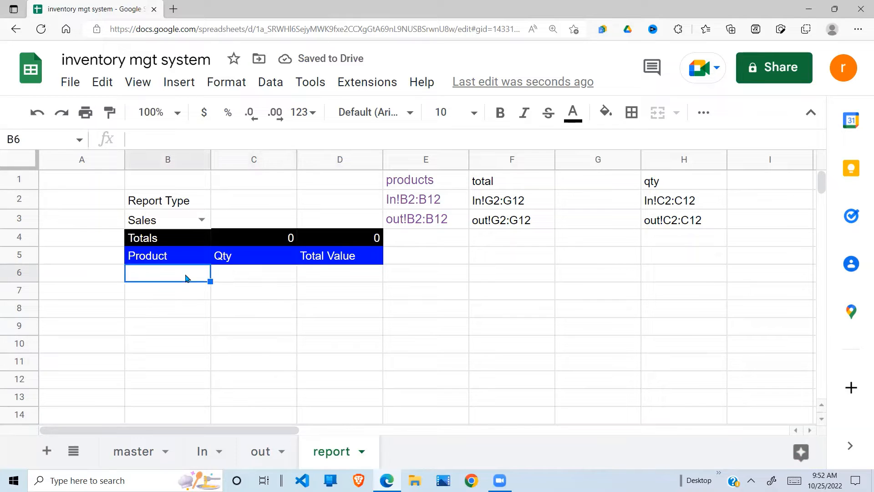
left_click(329, 279)
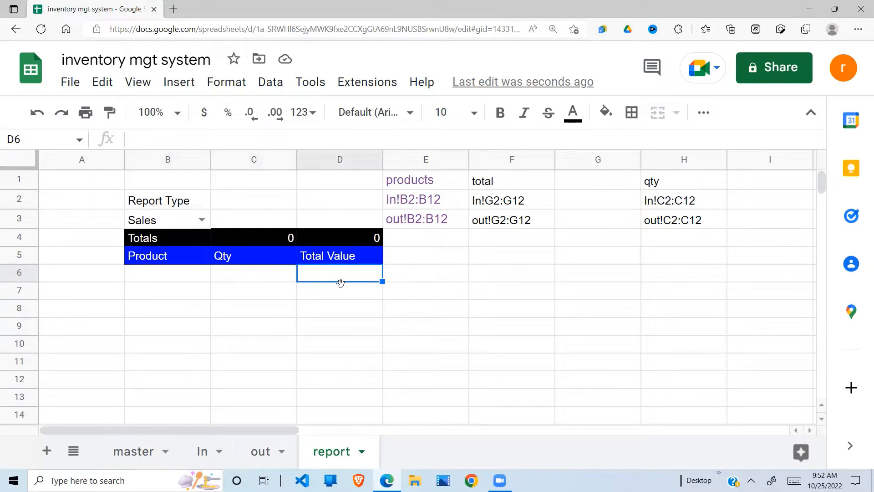
left_click(231, 276)
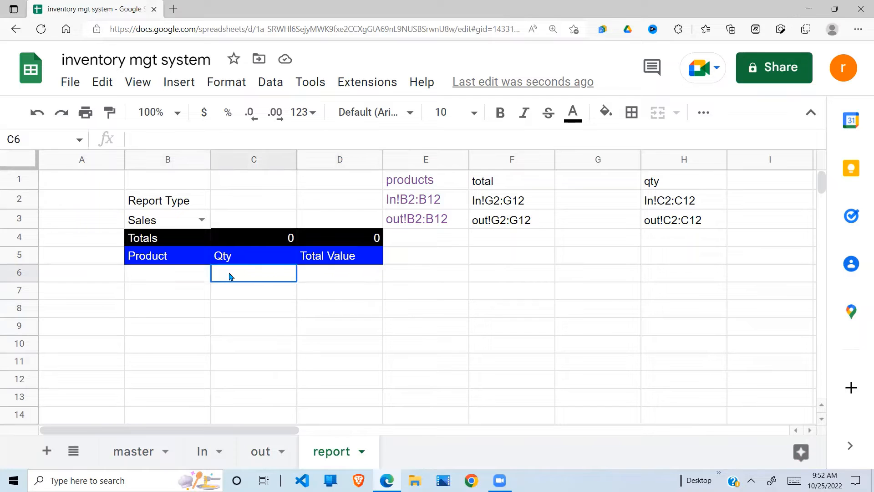
left_click(154, 262)
left_click(342, 274)
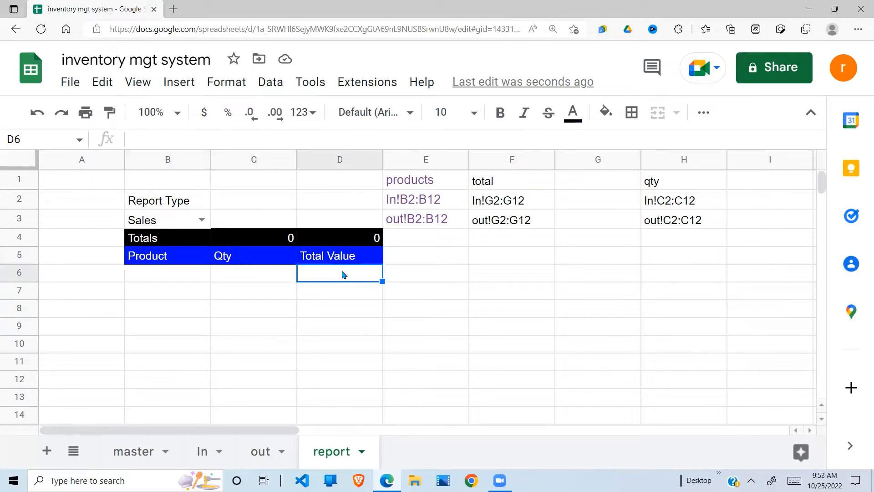
Inspect the sum formulas for Qty in C4 and Total Value in D4 of the Totals row
left_click(289, 236)
double_click(281, 238)
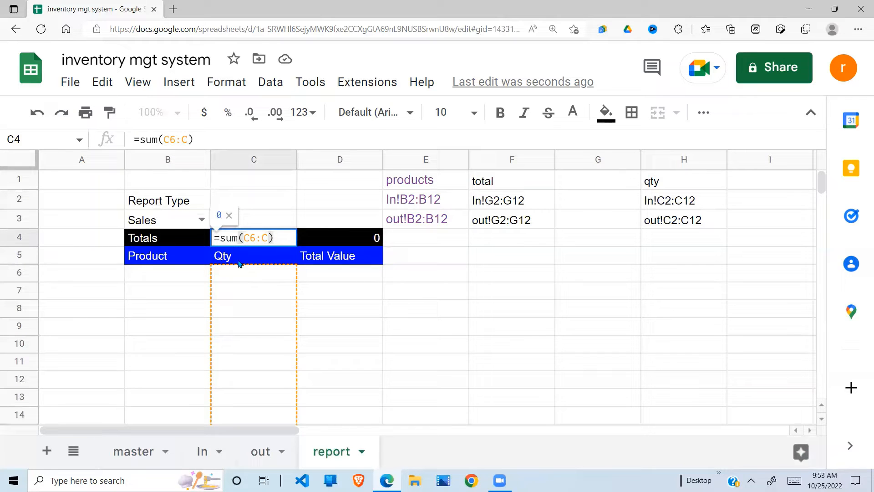
key("Return")
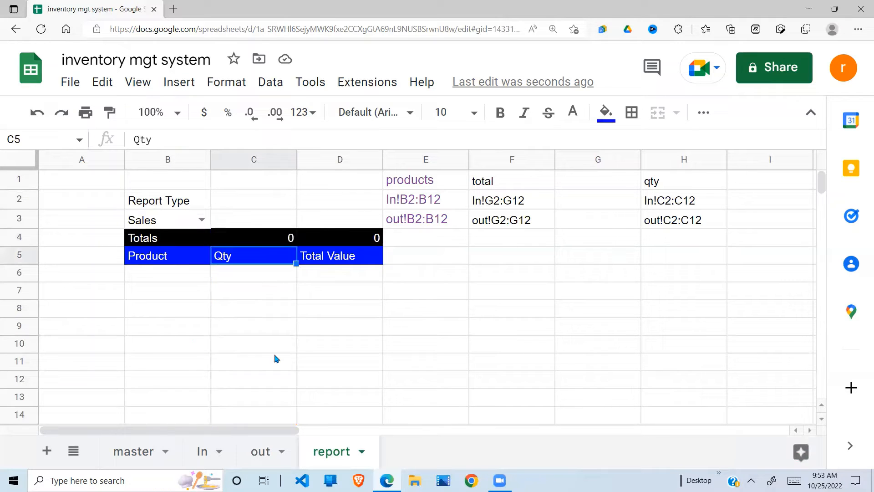
left_click(370, 243)
double_click(370, 241)
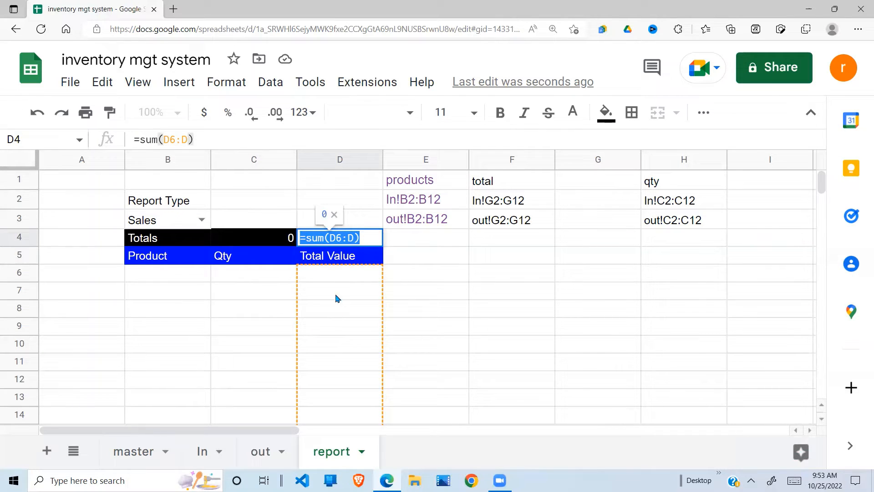
key("Return")
left_click(289, 326)
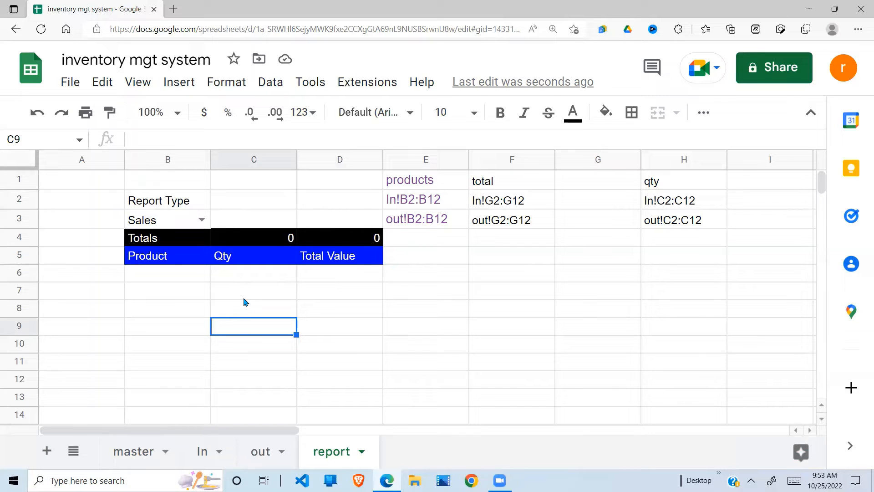
Set the Report Type in B3 to Purchases and check the transaction rows of the In sheet as the source for the report
left_click(201, 219)
left_click(169, 264)
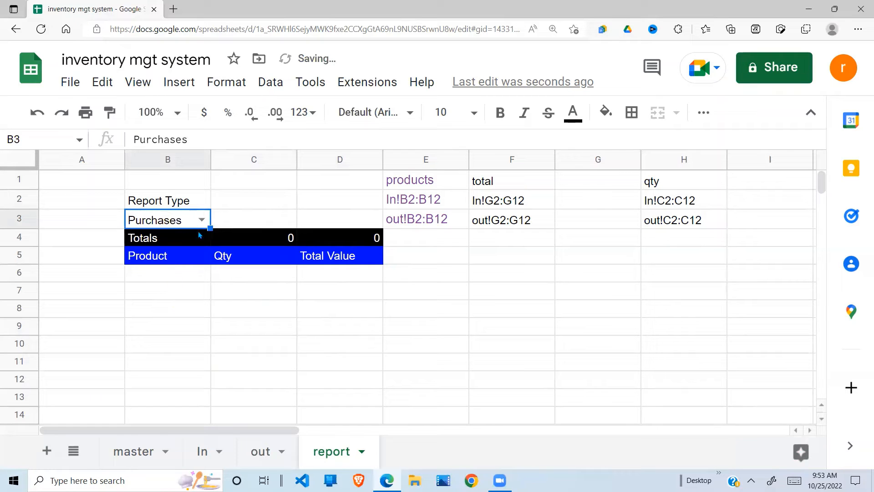
left_click(244, 363)
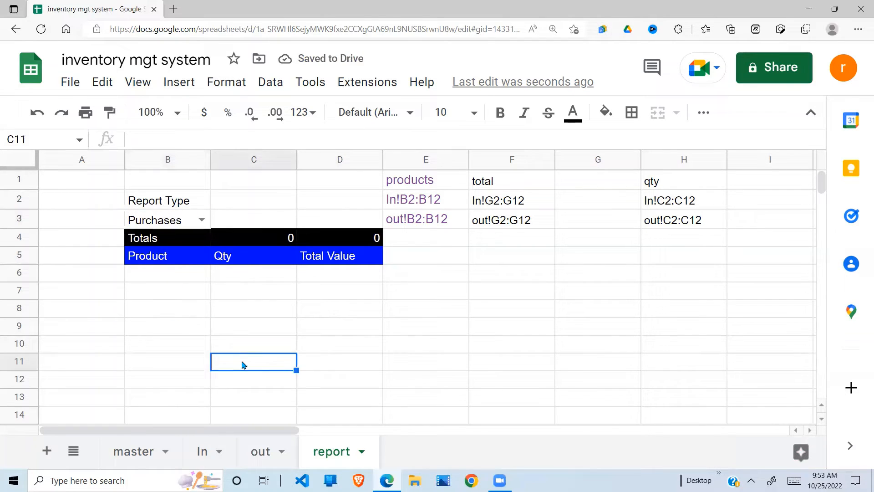
left_click(202, 451)
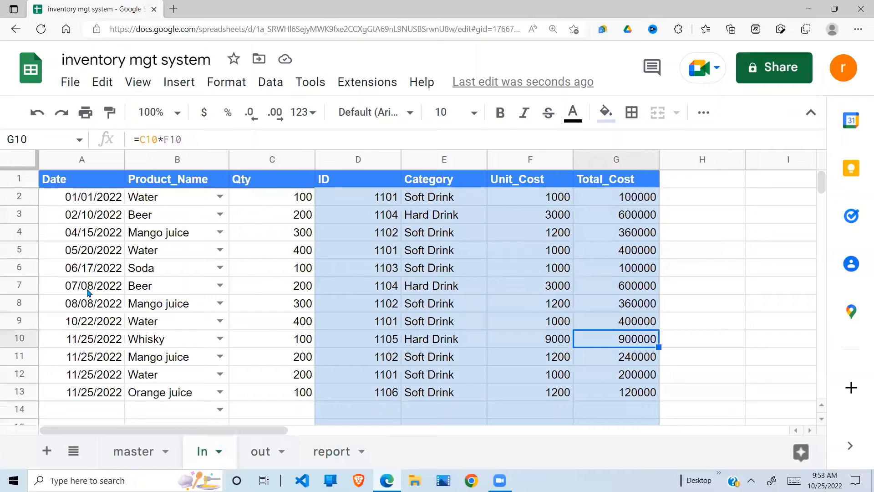
left_click_drag(88, 293, 614, 313)
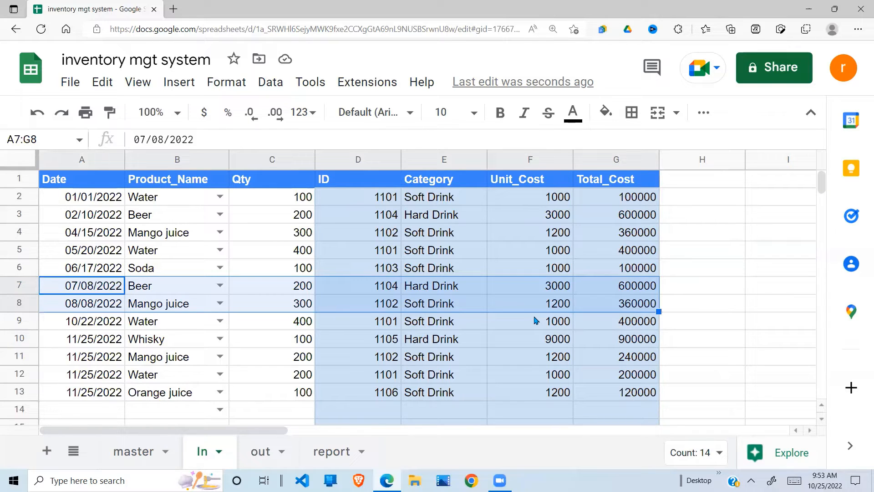
left_click(339, 456)
left_click(190, 278)
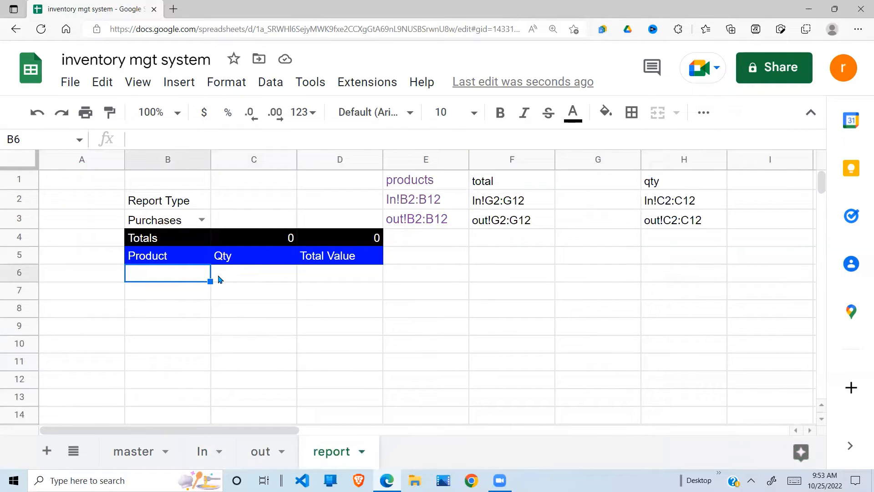
Set the Report Type in B3 to Sales and compare the products in the out sheet with the report's row 6 columns
left_click(201, 220)
left_click(159, 245)
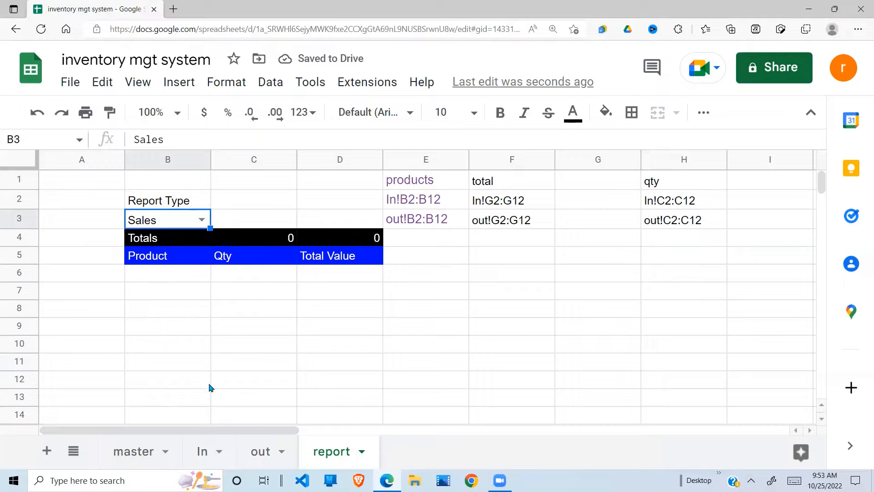
left_click(255, 457)
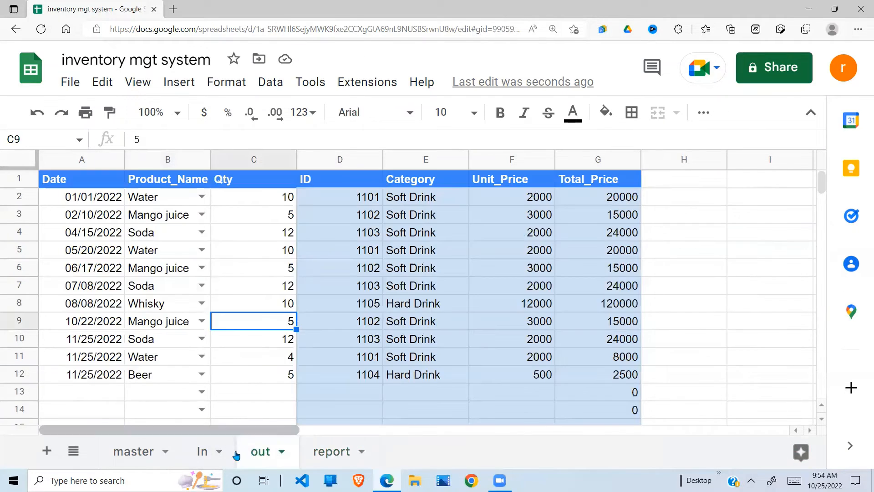
left_click(158, 198)
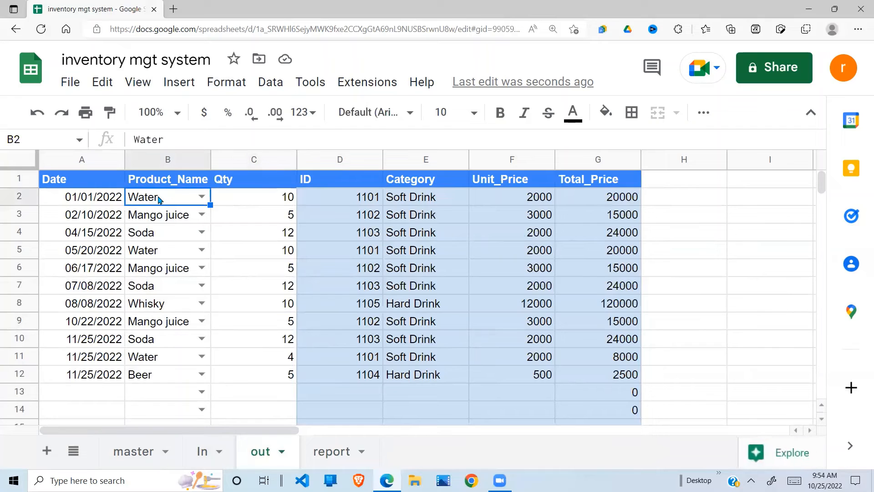
left_click(305, 451)
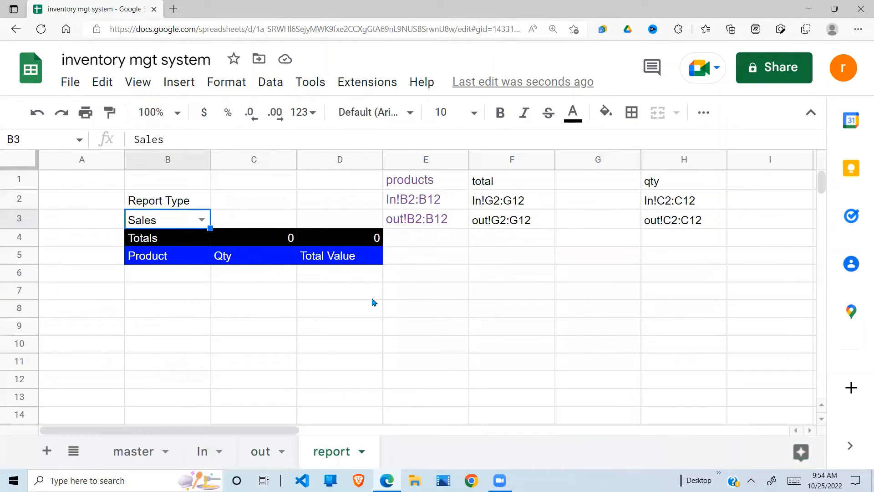
left_click(179, 278)
left_click(241, 277)
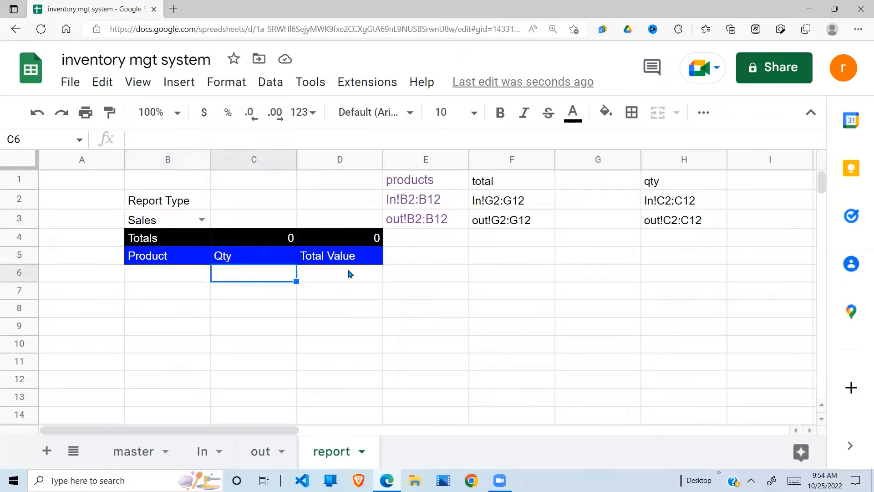
left_click(358, 278)
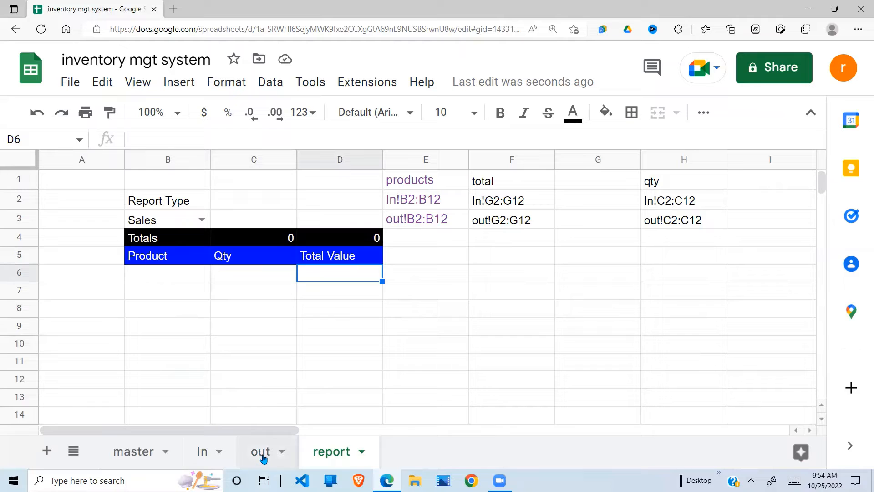
Set the Report Type in B3 to Purchases and look over the In and out sheets before returning to the report
left_click(200, 219)
left_click(154, 264)
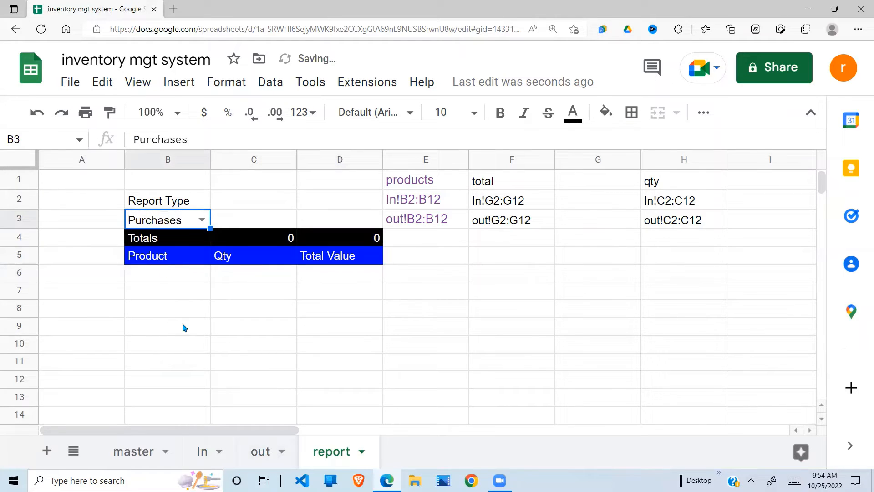
left_click(201, 451)
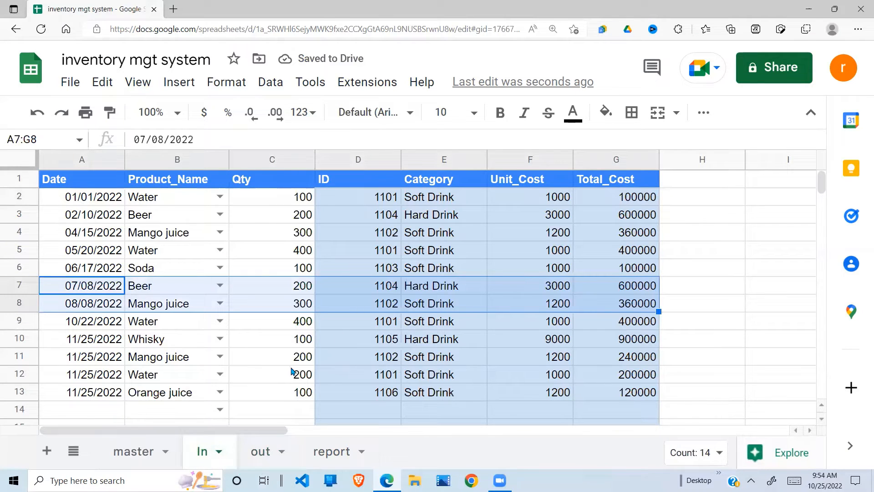
left_click(260, 451)
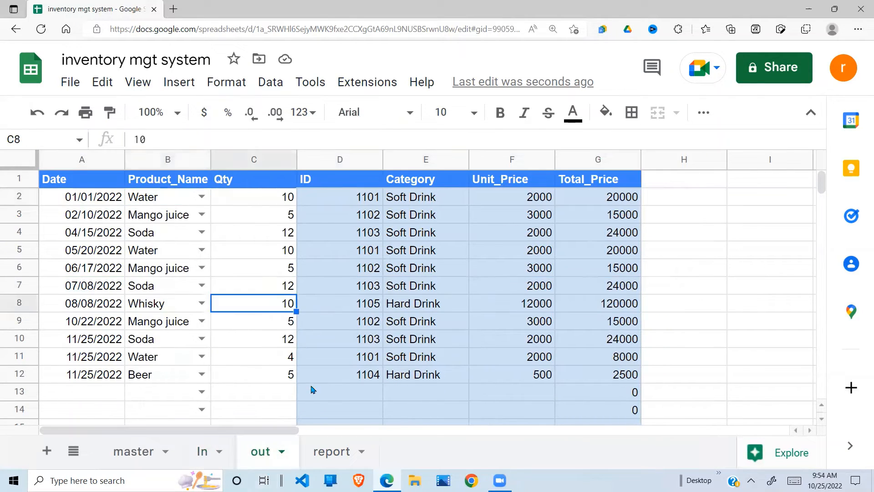
left_click(332, 451)
left_click(253, 321)
Examine the products, total and qty range references listed in E1:H3 of the report sheet
left_click(402, 289)
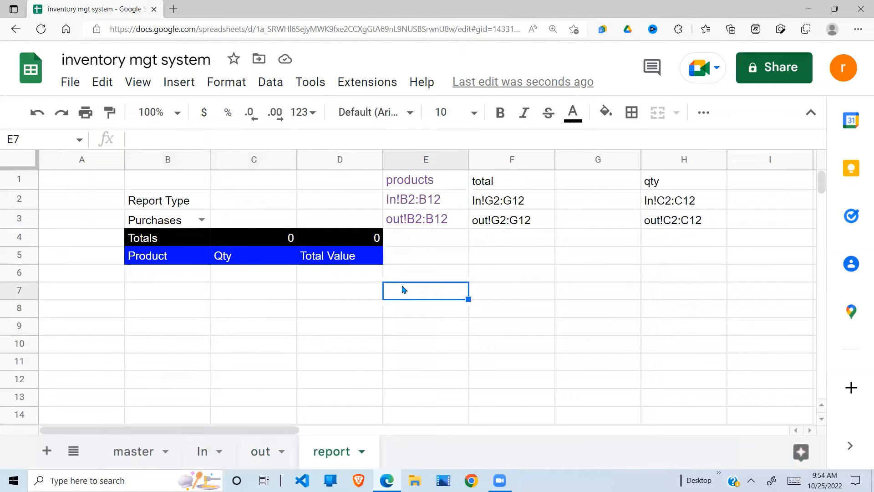
left_click(500, 259)
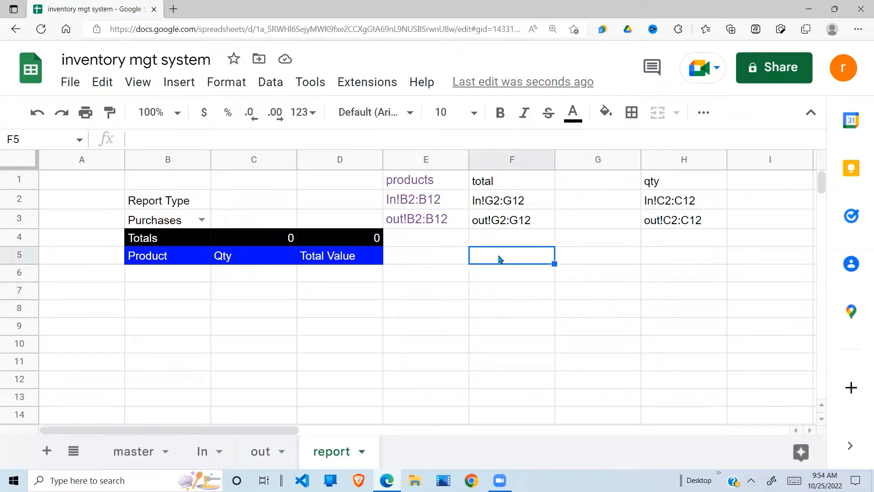
left_click(444, 261)
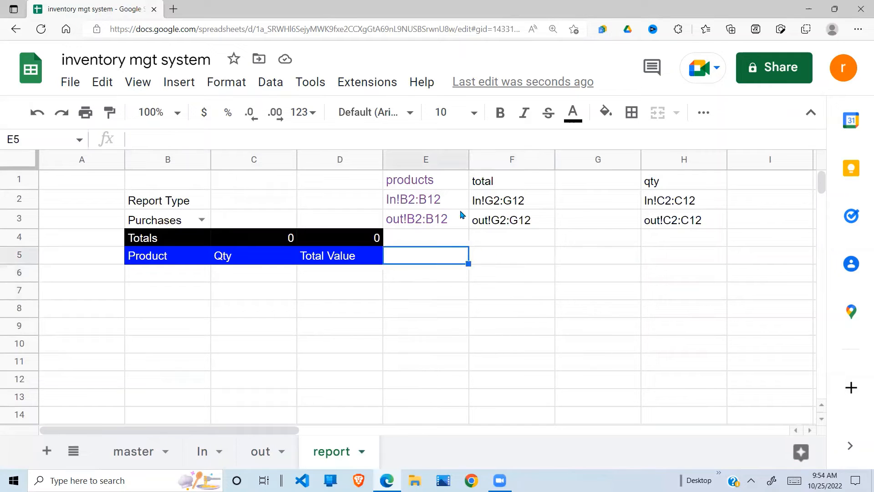
left_click_drag(429, 186, 708, 220)
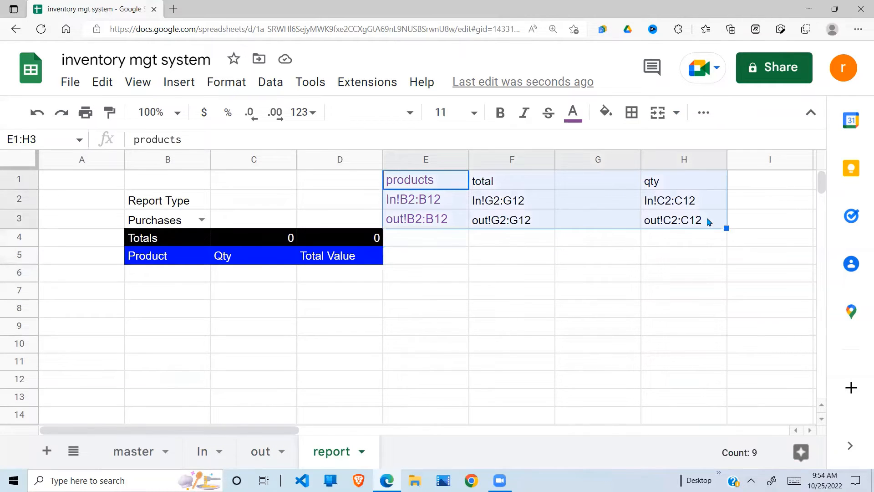
left_click(461, 206)
Rename the heading in E1 above the product range references to productname and select B6
left_click(410, 184)
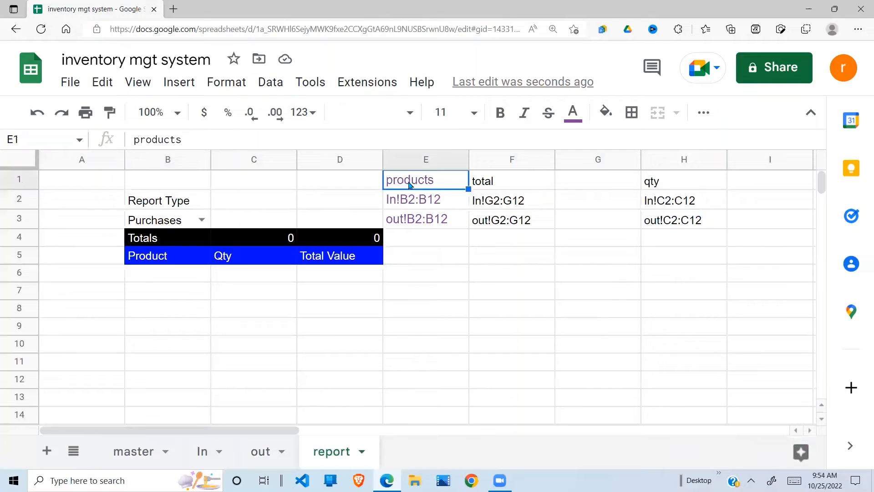
double_click(429, 184)
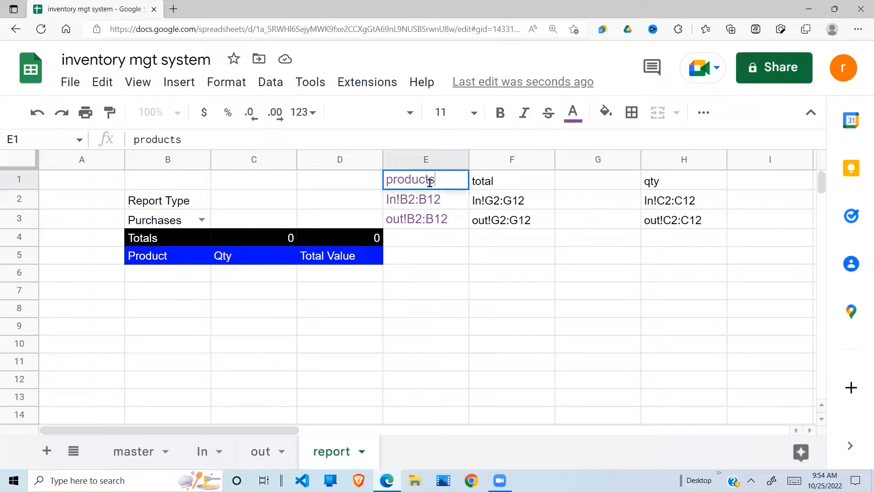
key("BackSpace")
type("name")
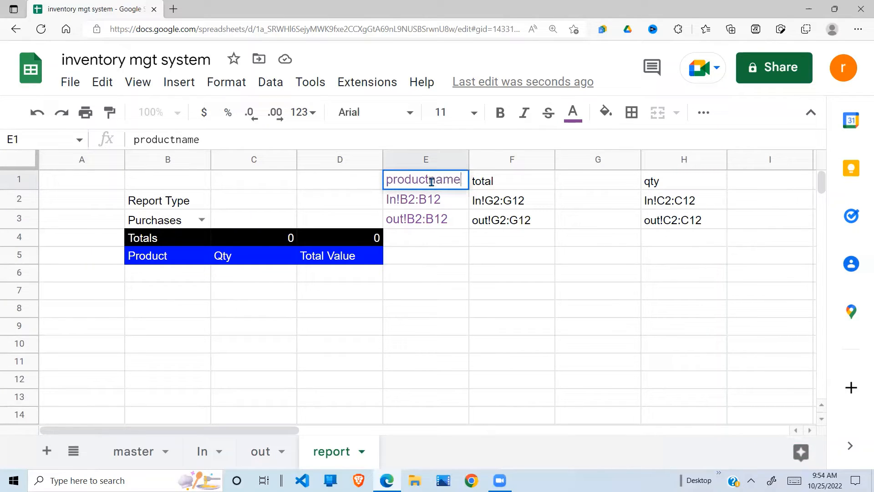
left_click(230, 245)
left_click(164, 273)
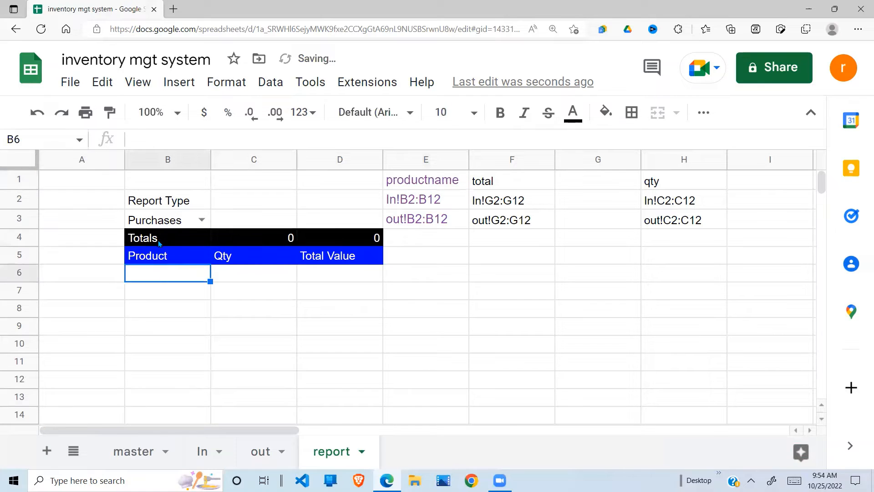
Compare the productname, total and qty range references for the In and out sheets with the report's Product, Qty and Total Value columns
left_click(441, 217)
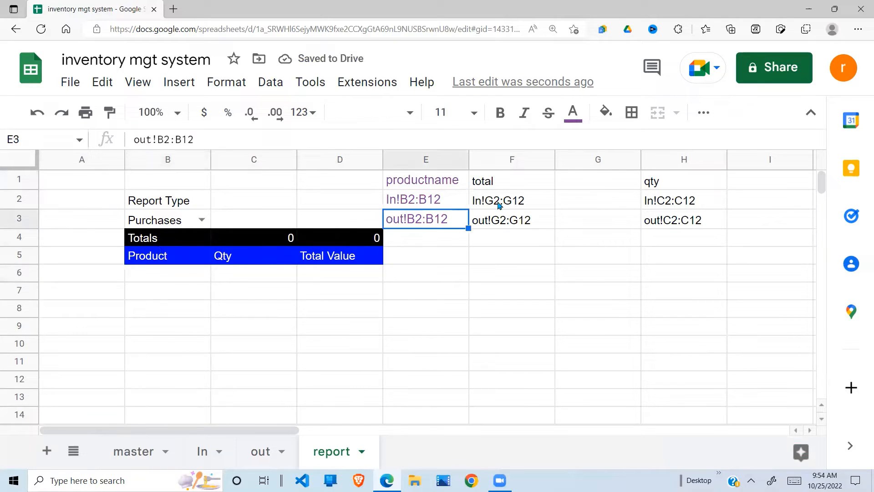
left_click(340, 263)
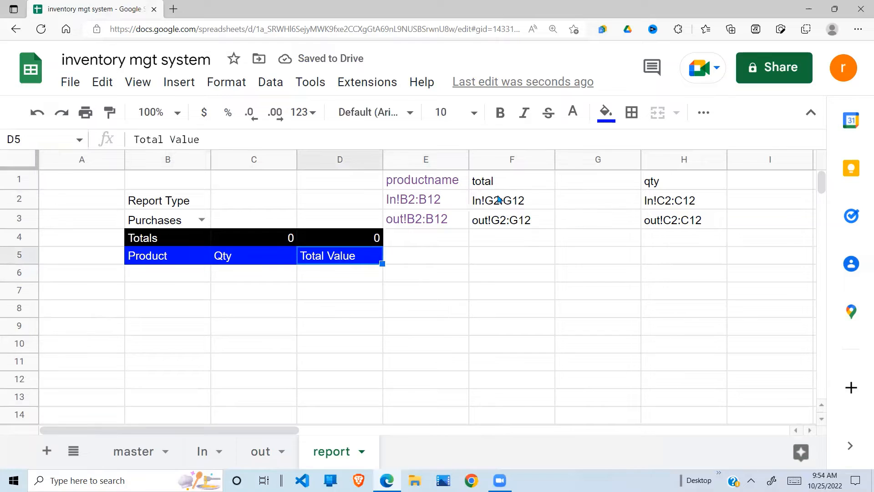
left_click_drag(501, 182, 505, 223)
left_click(647, 183)
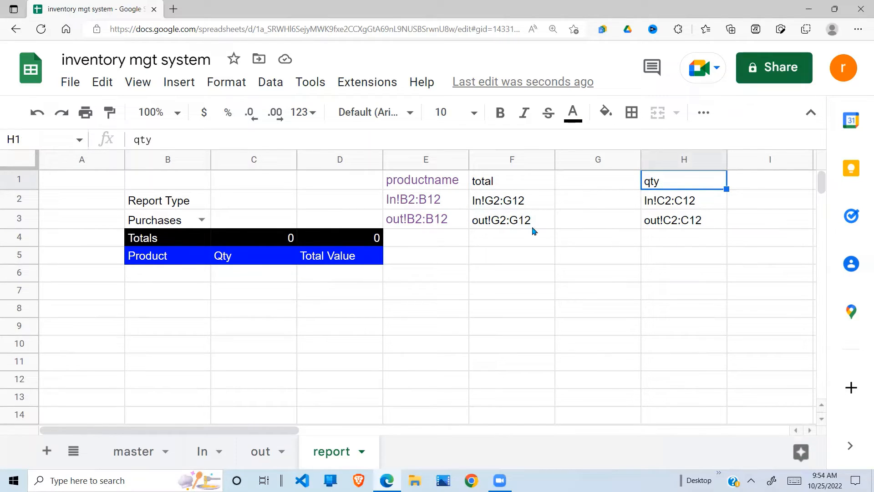
left_click(446, 216)
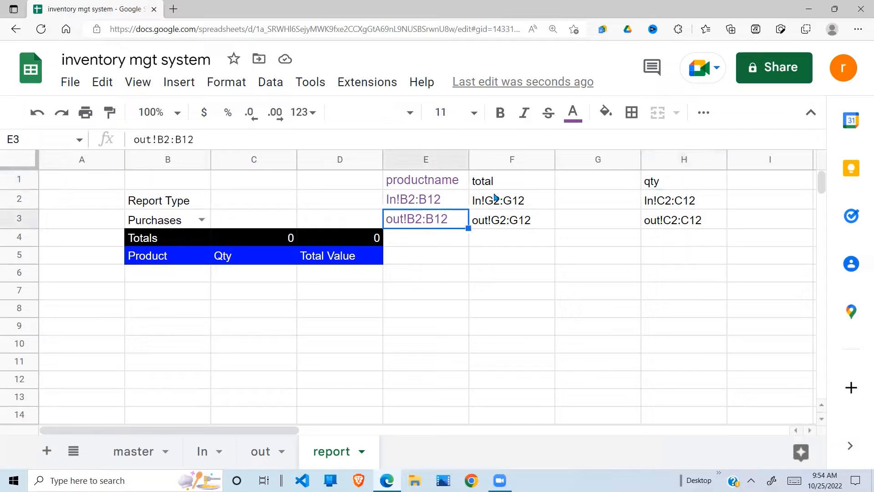
left_click(503, 199)
left_click(564, 196)
left_click(685, 182)
left_click(455, 220)
left_click_drag(457, 207, 707, 224)
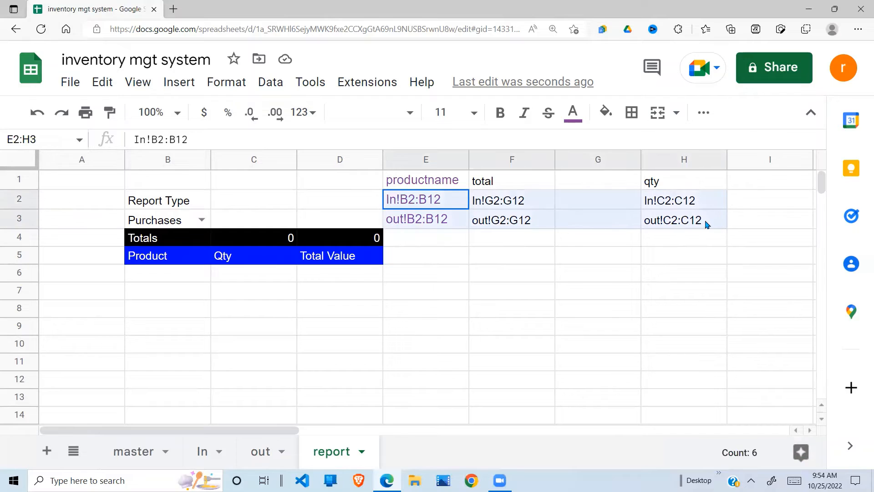
left_click(498, 238)
left_click(458, 215)
left_click(426, 186)
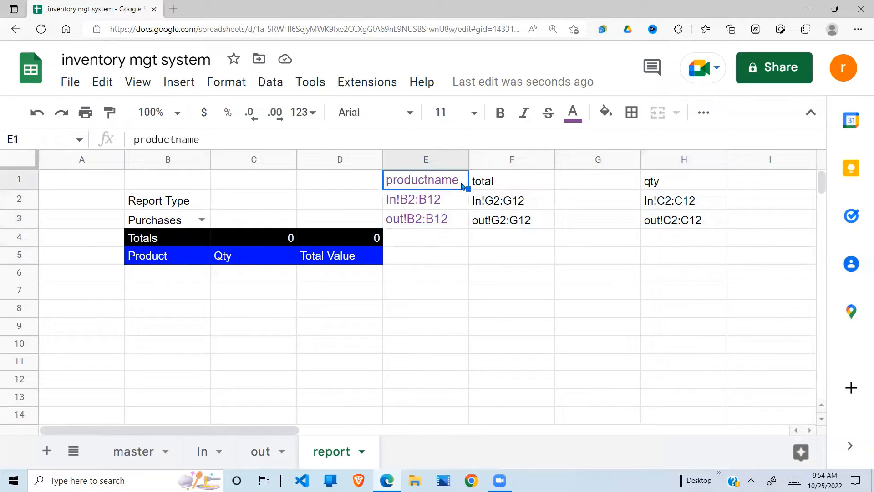
Compare the reference text in E2 of the report sheet with the product names in B2:B12 on the In sheet
left_click(405, 208)
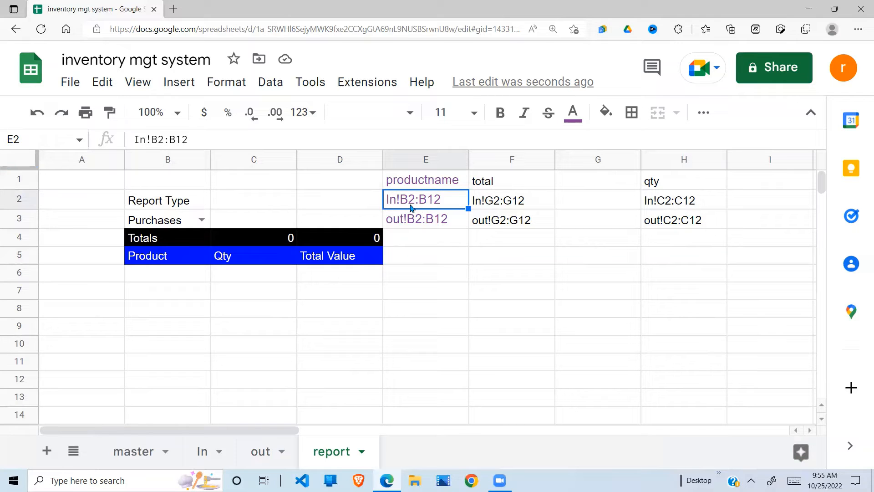
left_click(203, 452)
left_click(191, 181)
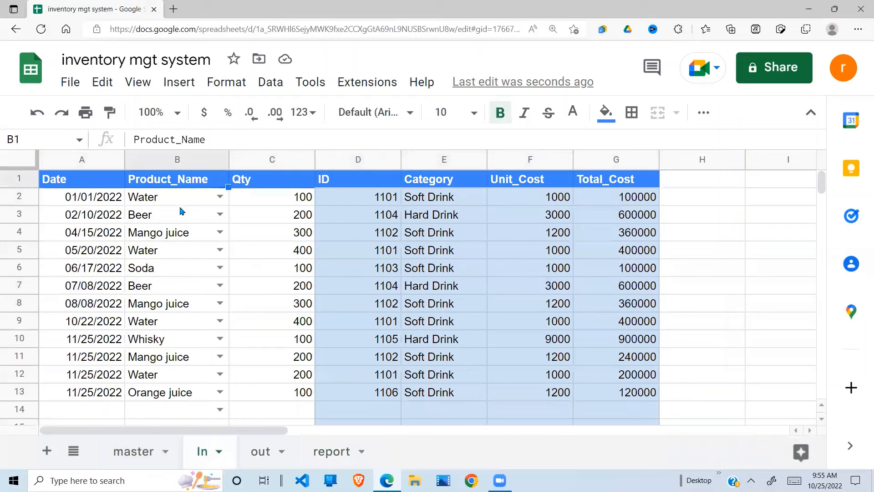
left_click_drag(183, 199, 176, 380)
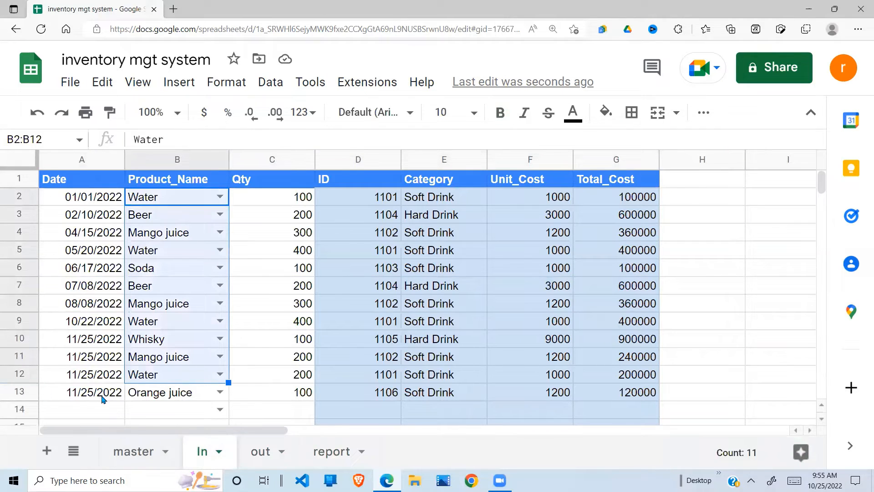
On the report sheet, change the product name reference text in E3 to out!B2:B13
left_click(320, 451)
left_click(440, 220)
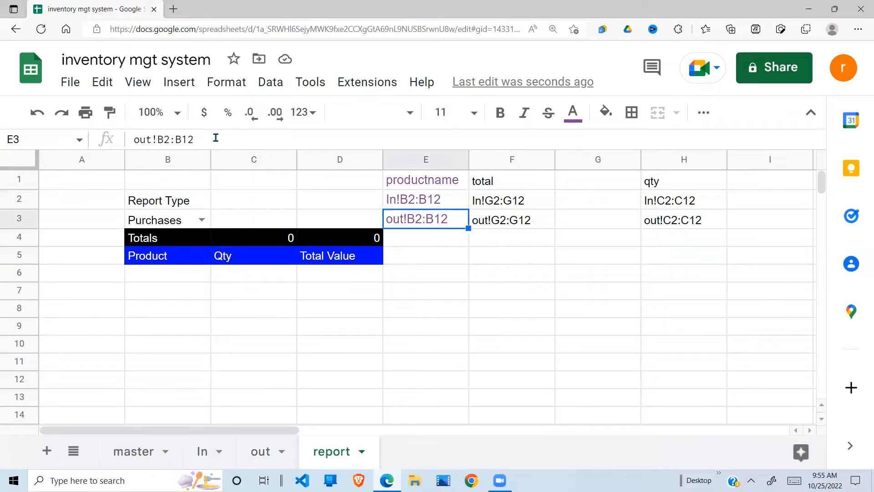
left_click(210, 143)
key("BackSpace")
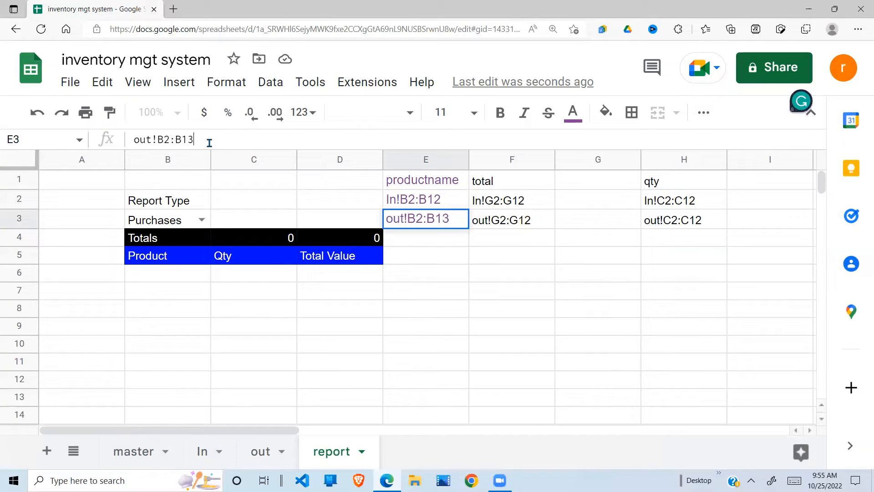
Extend the total reference texts to row 13: out!G2:G13 in F3 and In!G2:G13 in F2
left_click(504, 222)
double_click(542, 222)
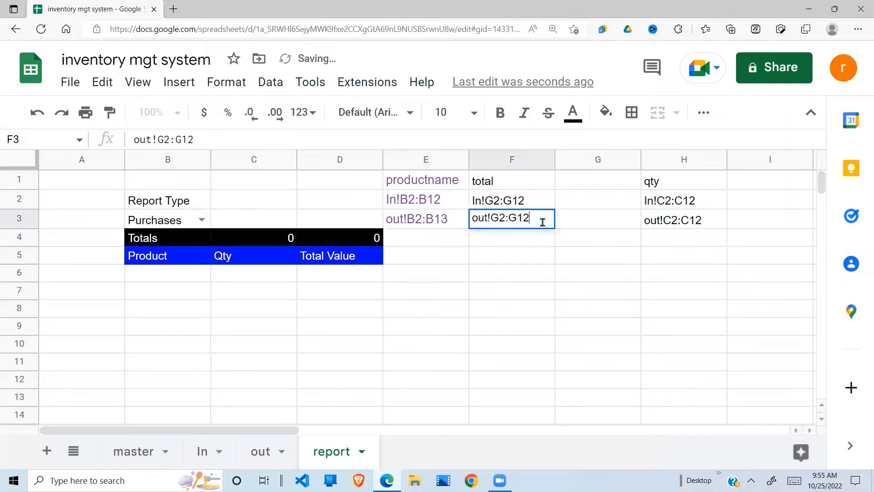
key("BackSpace")
type("3")
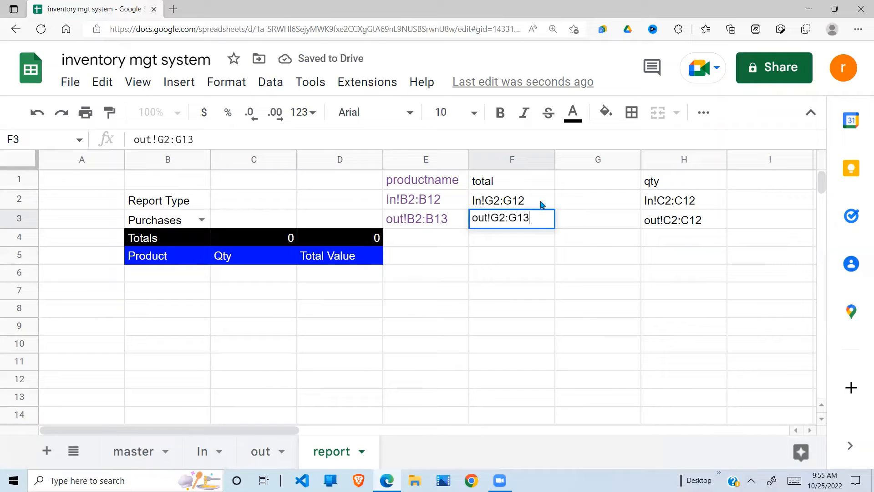
double_click(541, 203)
type("3")
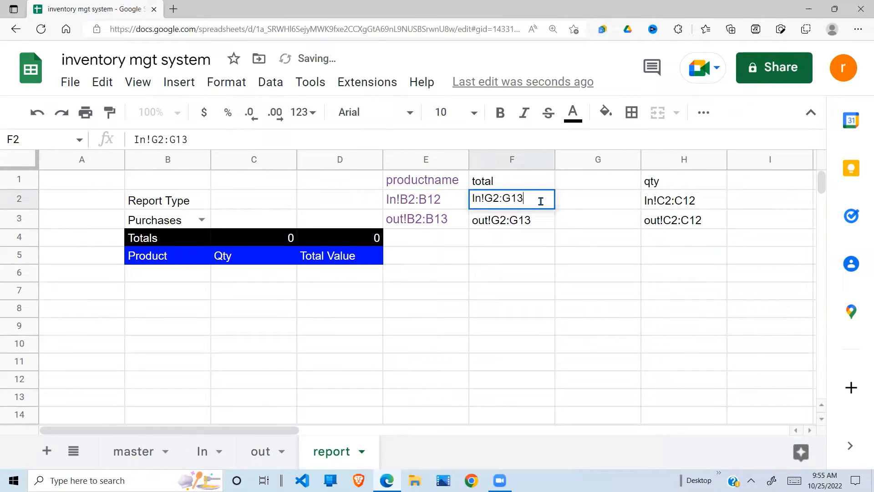
Extend the qty reference texts to row 13: In!C2:C13 in H2 and out!C2:C13 in H3
left_click(700, 221)
double_click(701, 205)
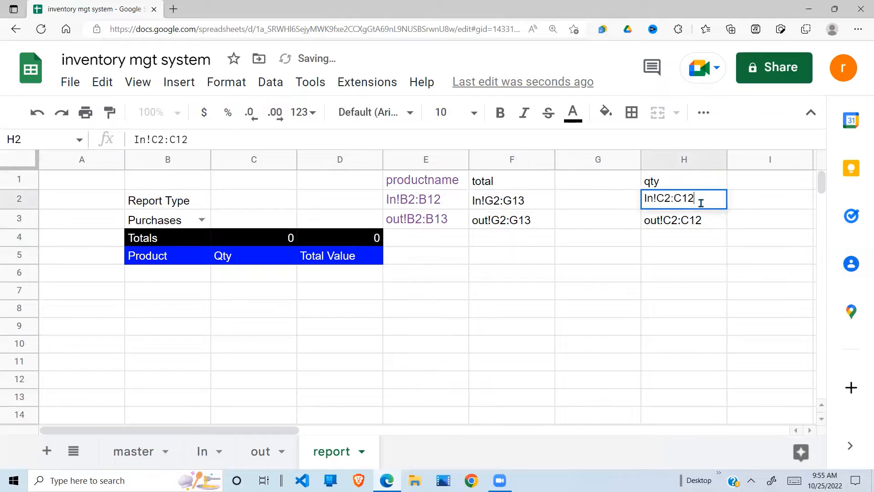
key("BackSpace")
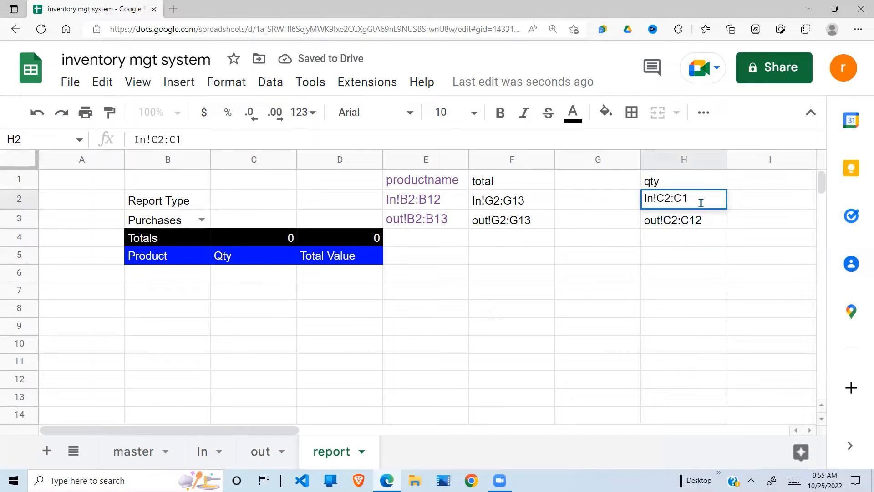
type("3")
double_click(708, 229)
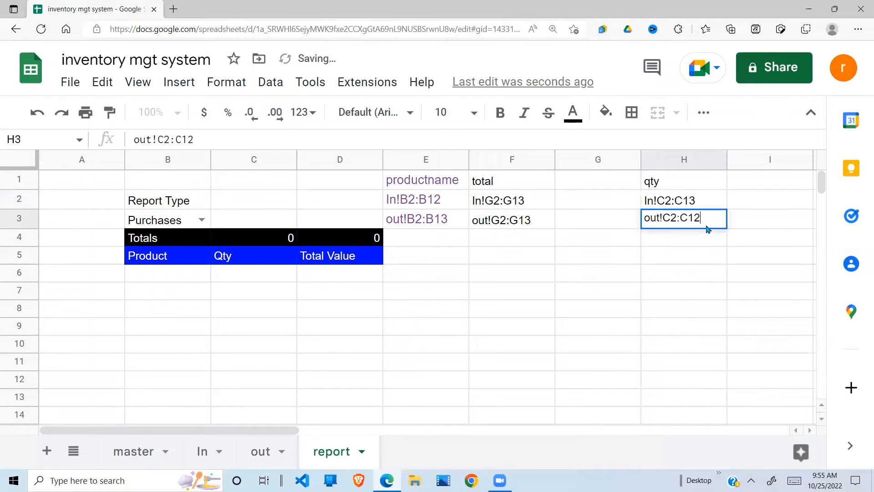
type("3")
left_click(687, 252)
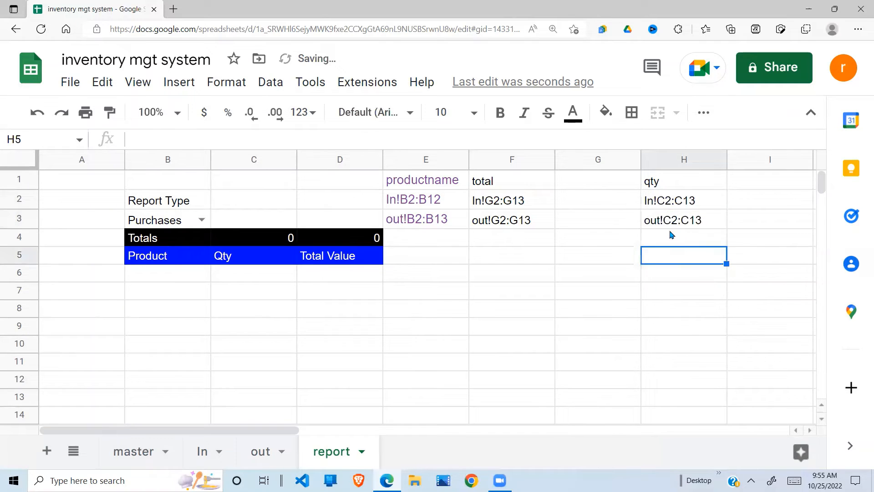
left_click(654, 227)
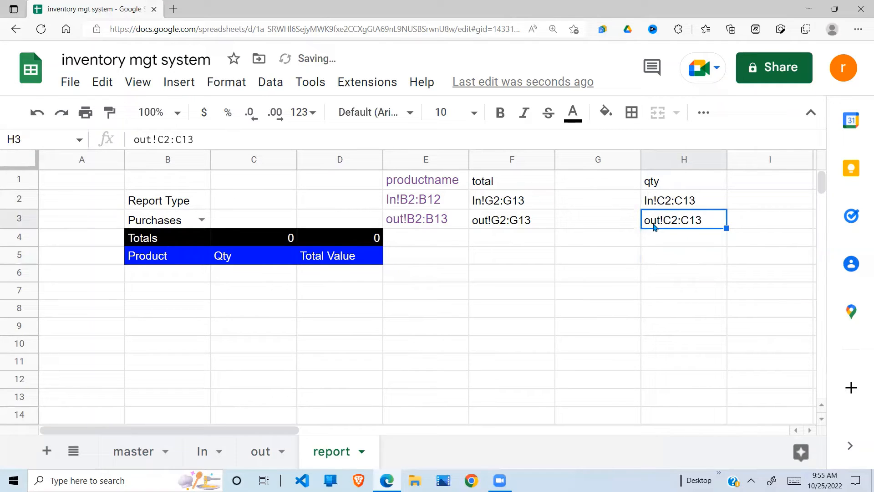
left_click(519, 279)
left_click(453, 239)
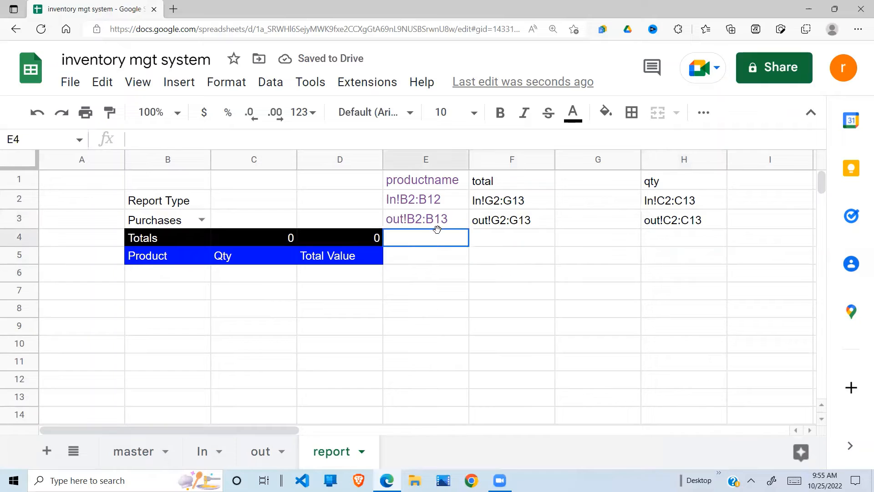
left_click(443, 222)
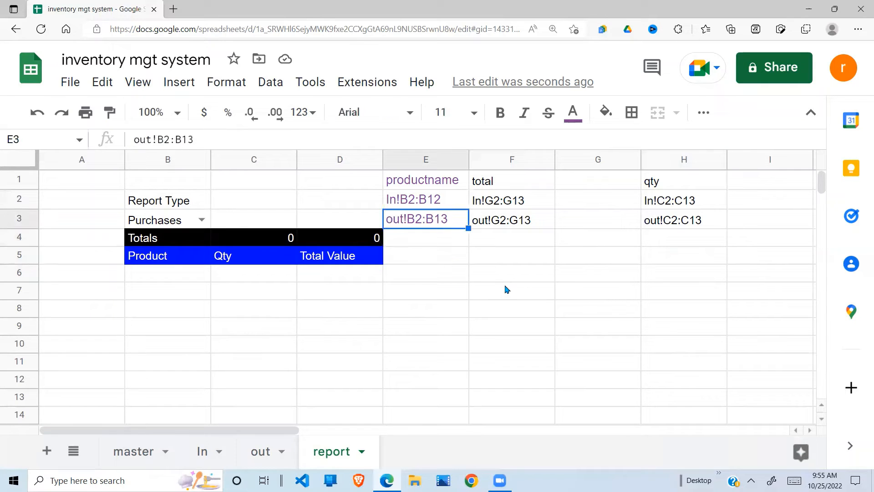
Enter the formula =indirect(F3) in cell F7 to pull in the out sheet's total values
left_click(501, 295)
type("=i")
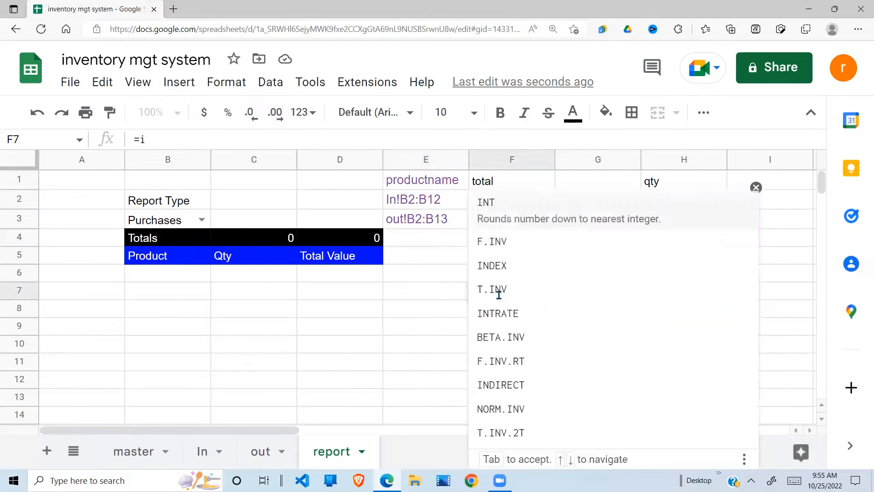
type("ndirect(")
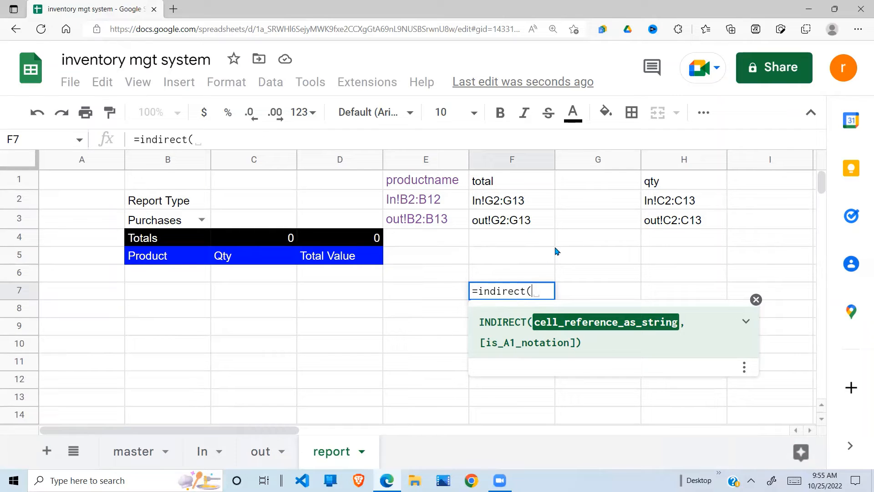
left_click(528, 229)
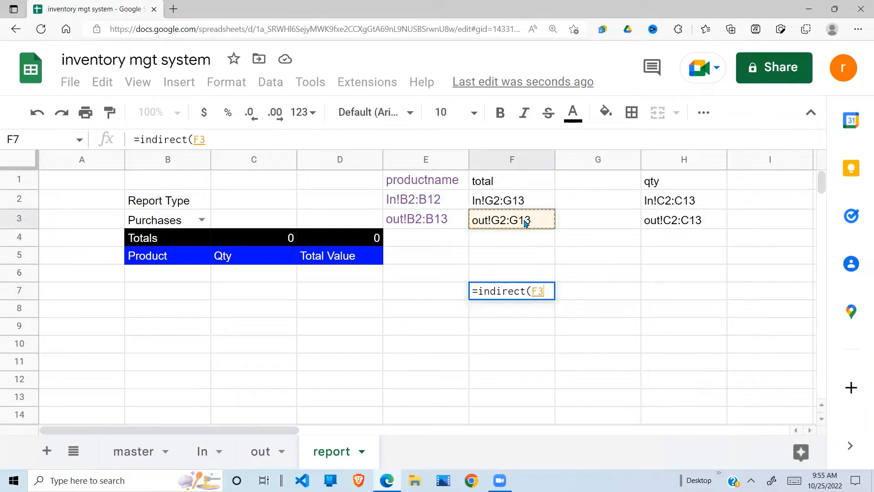
key("Return")
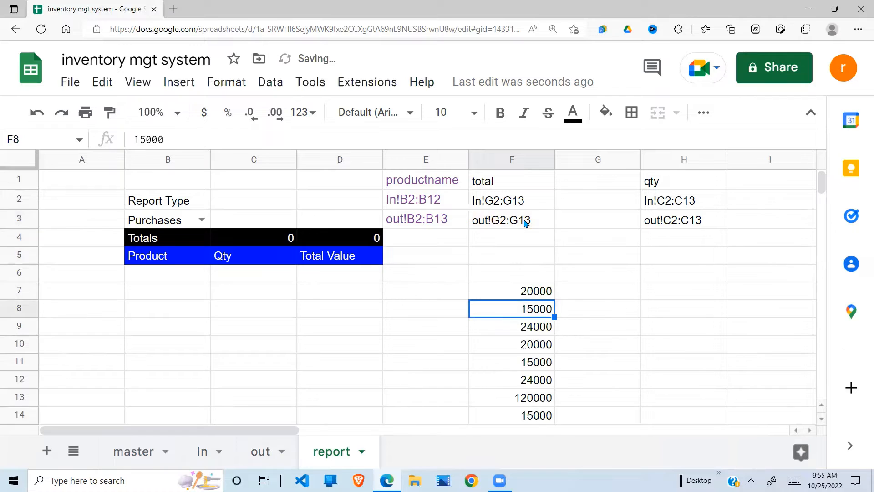
Compare the values spilled from F7 with the Total_Price column on the out sheet, and return to the report sheet
left_click(683, 330)
left_click(548, 295)
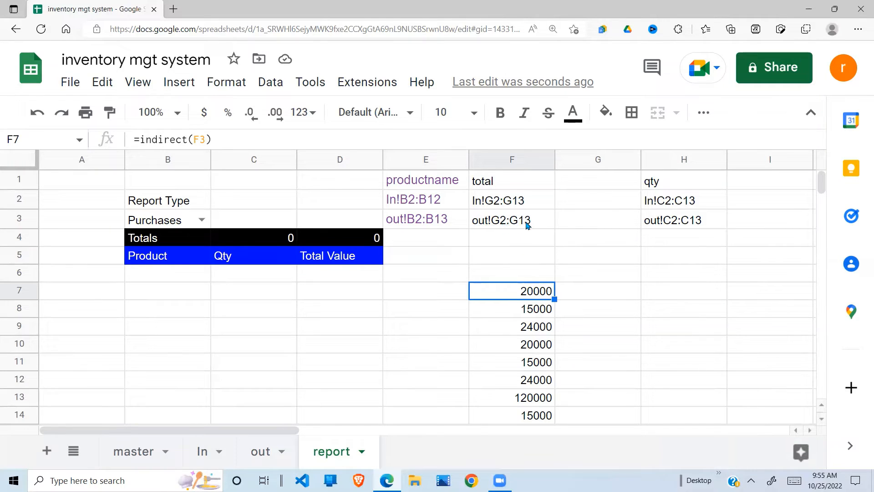
left_click(579, 327)
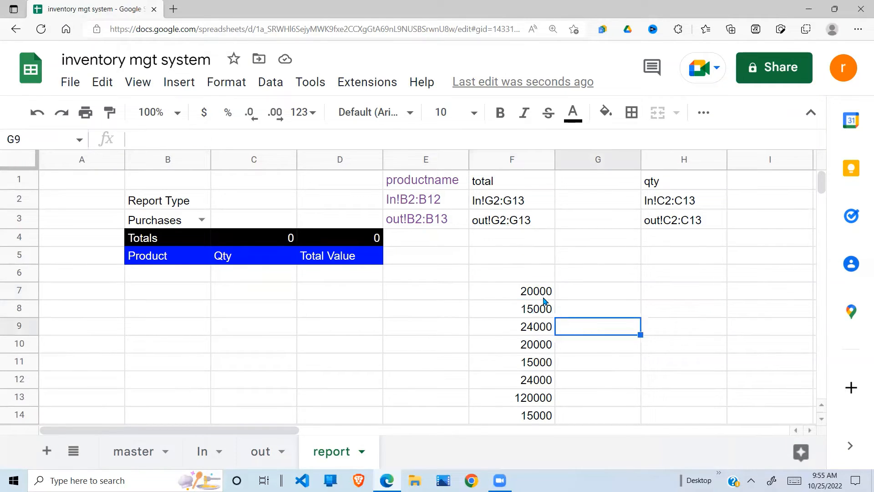
left_click_drag(537, 291, 551, 409)
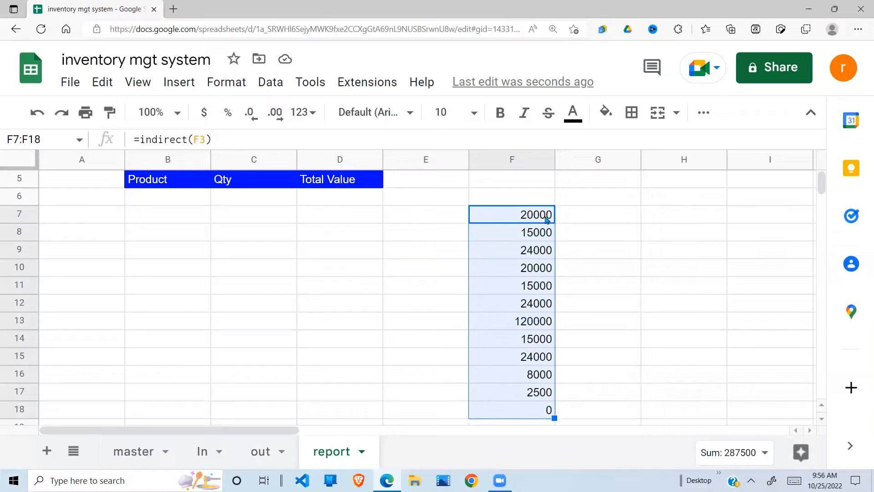
left_click(261, 451)
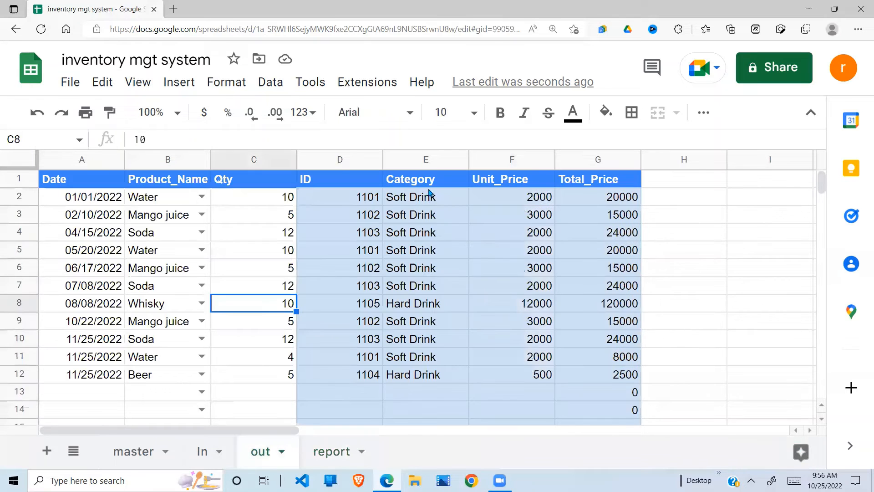
left_click(598, 214)
left_click(587, 204)
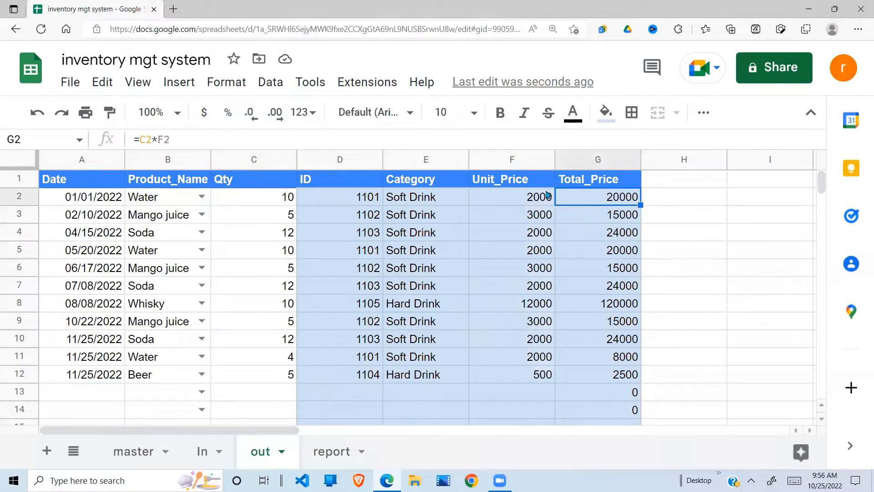
left_click(202, 452)
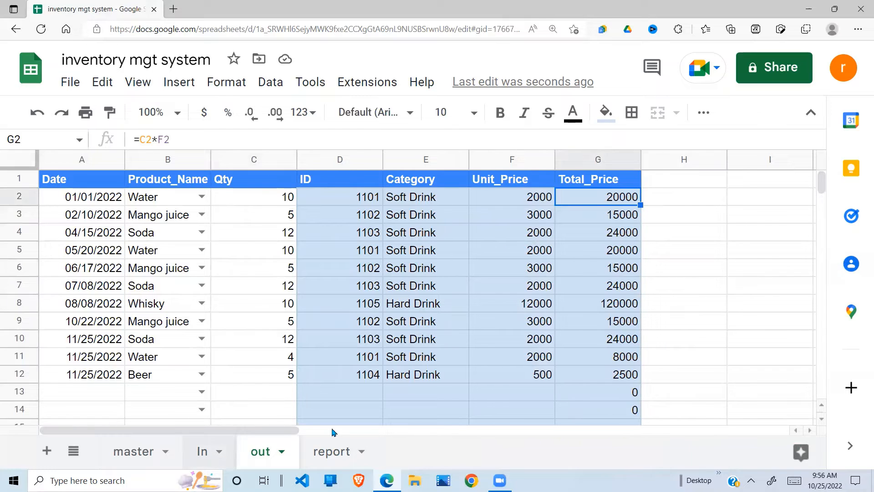
left_click(331, 451)
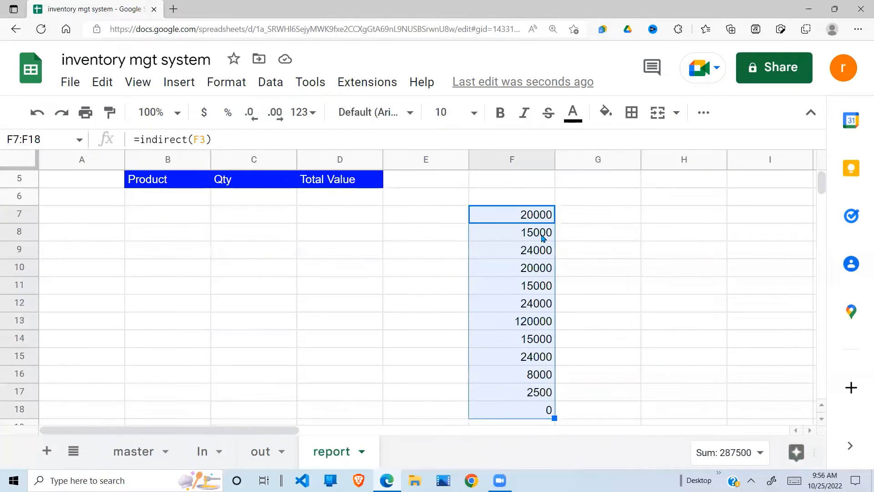
Check the reference text in F3 against G2:G13 on the out sheet and the values returned below F7
key("Up")
key("Up")
key("Up")
key("Up")
key("Up")
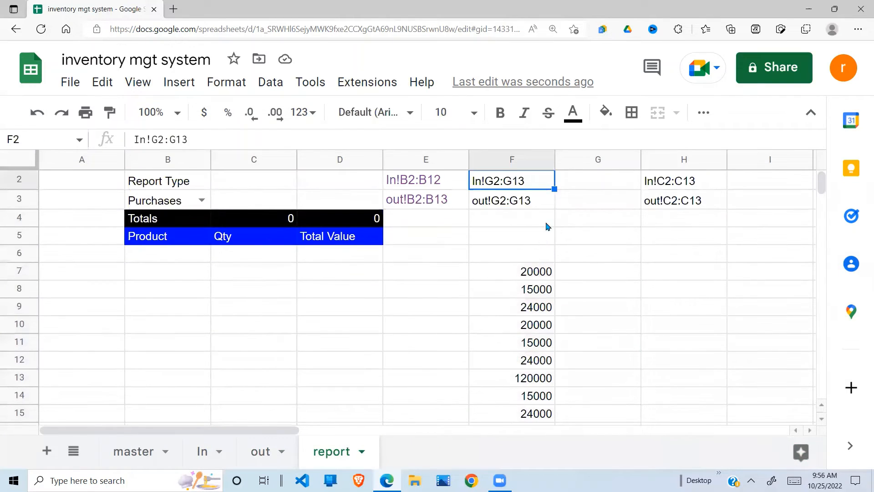
left_click(529, 203)
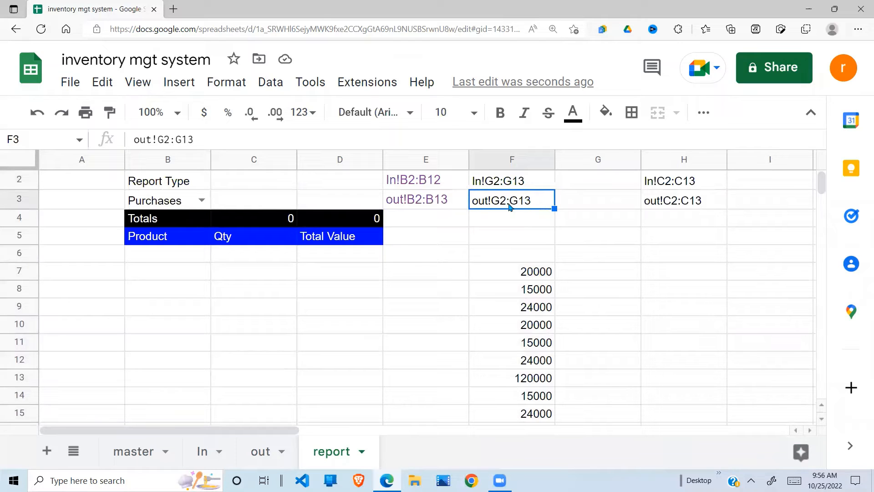
left_click(267, 459)
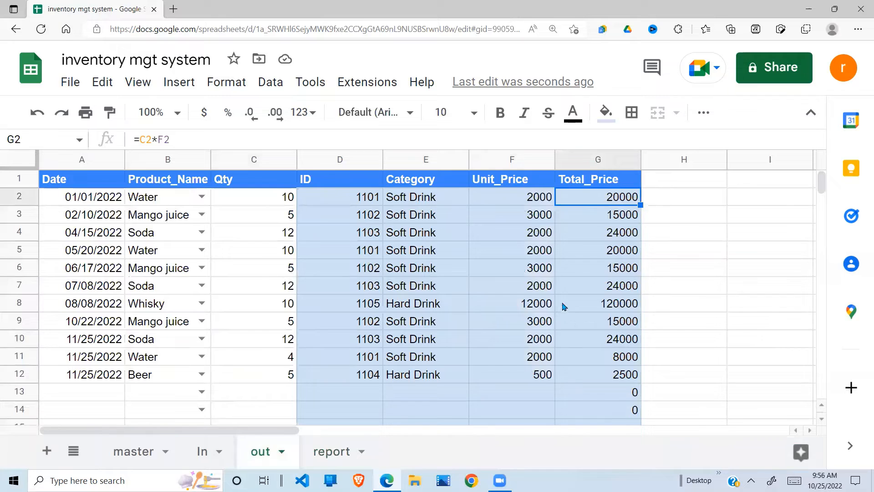
left_click(619, 232)
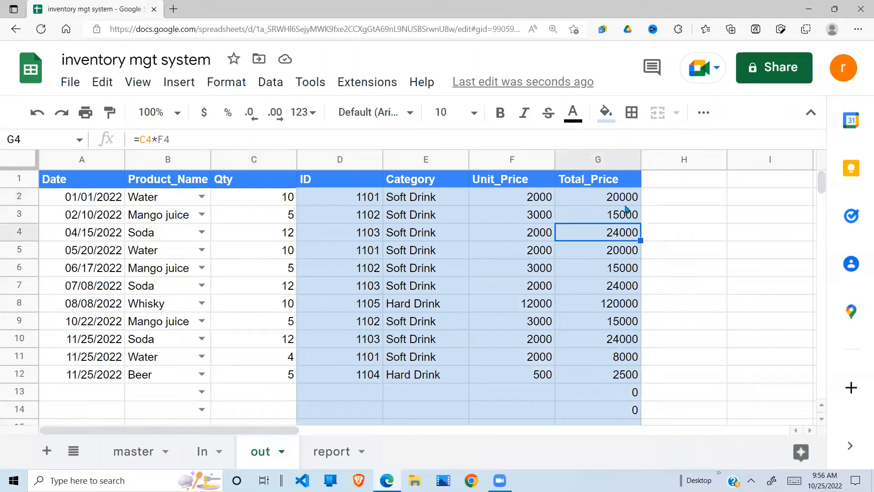
left_click(626, 201)
left_click(623, 394, "shift")
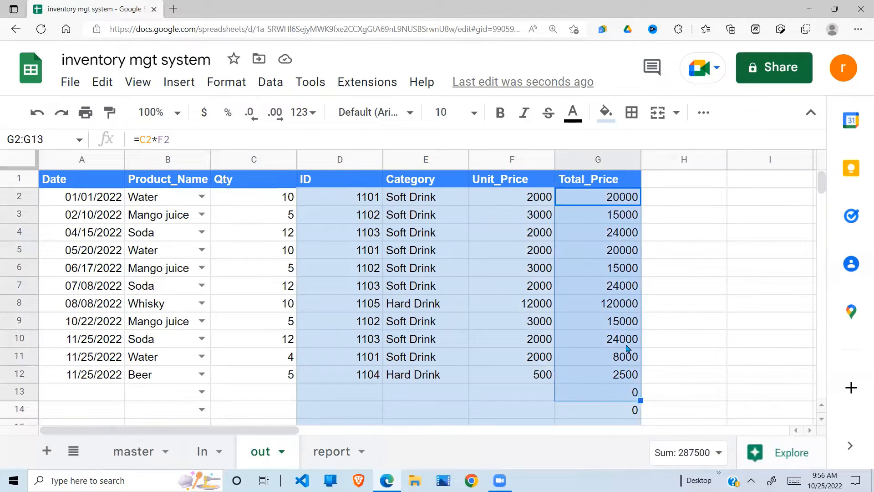
left_click(320, 455)
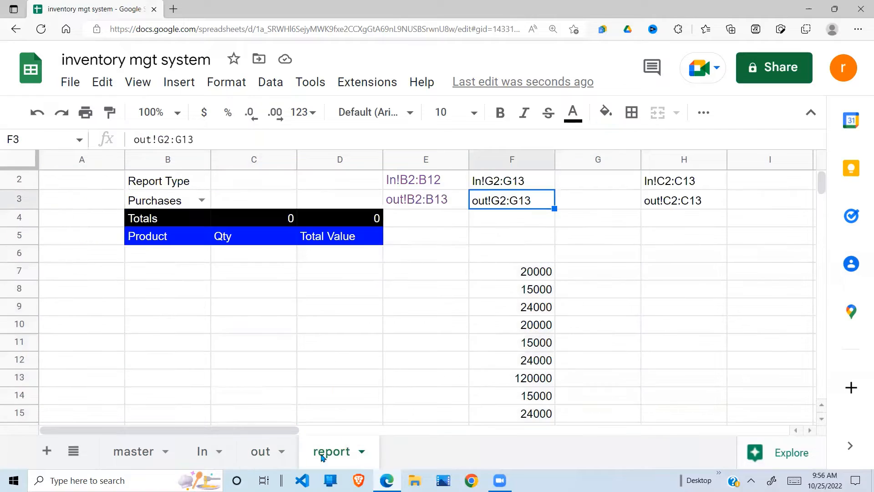
left_click(544, 275)
left_click(588, 309)
left_click_drag(542, 273, 524, 416)
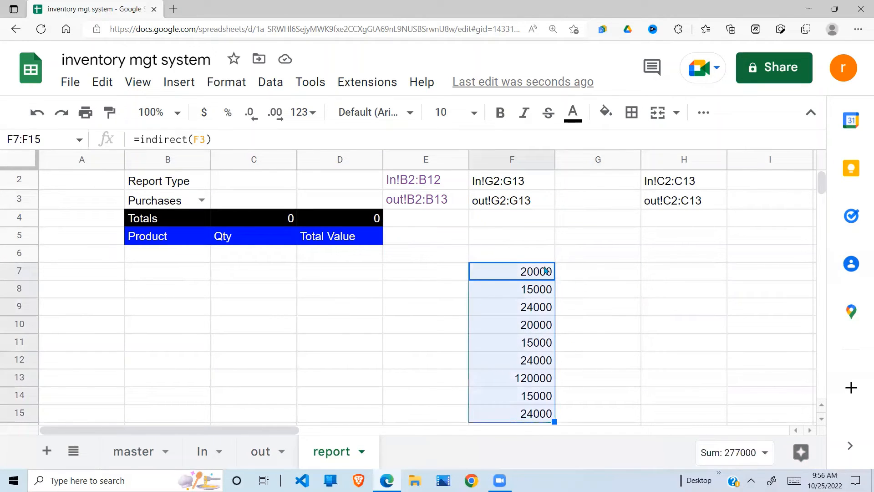
Enter the formula =indirect(E3) in cell E7 to pull in the out sheet's product names
left_click(428, 276)
type("=")
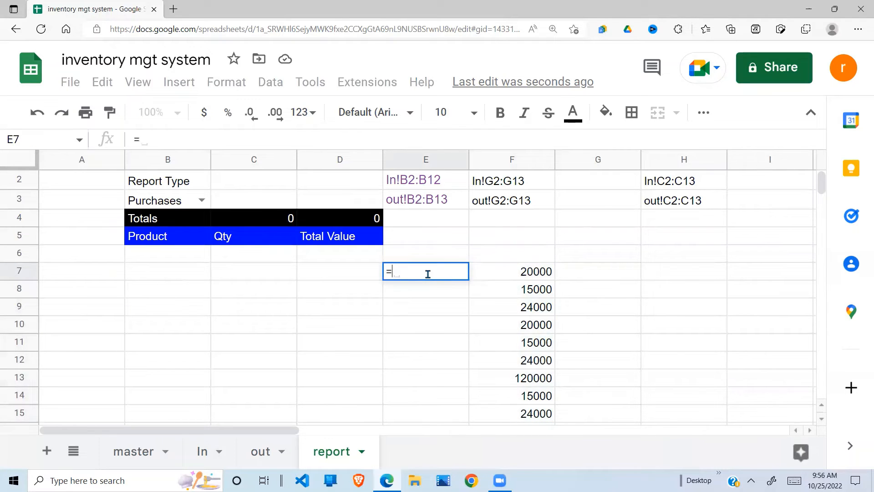
type("indirect(")
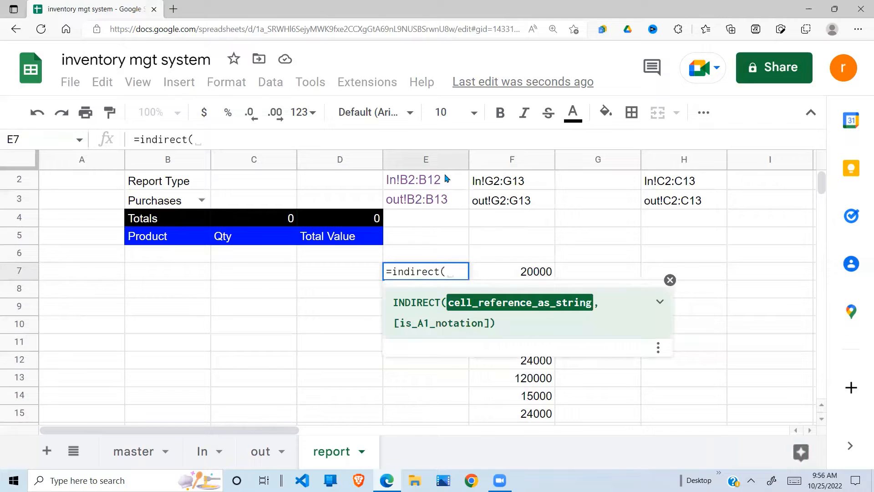
left_click(417, 202)
key("Return")
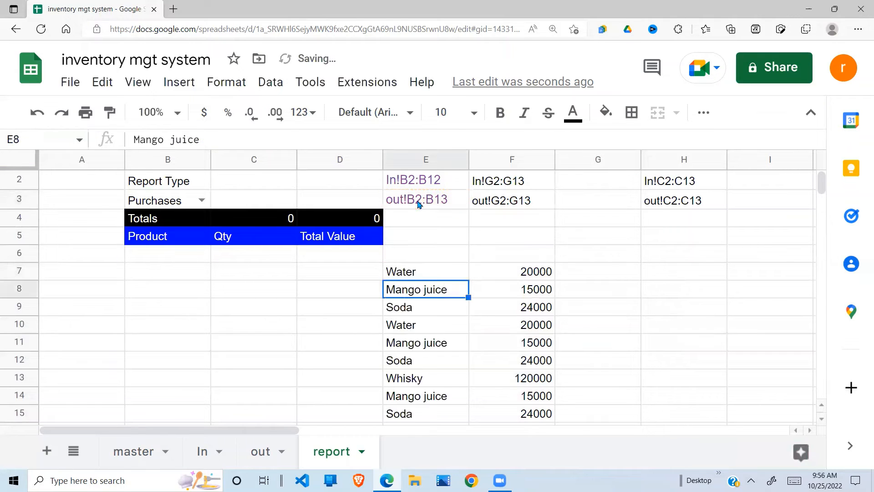
Check the product names spilled from E7 alongside the total values spilled from F7
left_click(435, 323)
left_click_drag(436, 279, 433, 413)
left_click(508, 379)
left_click(465, 314)
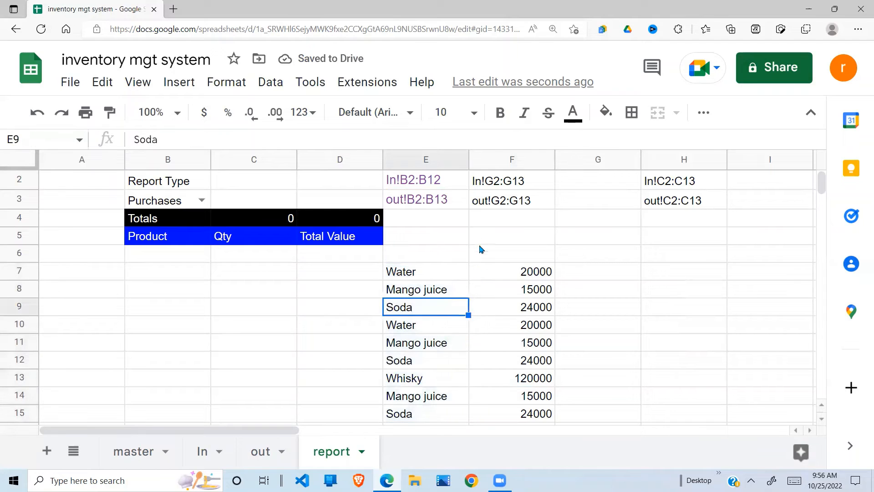
left_click(416, 277)
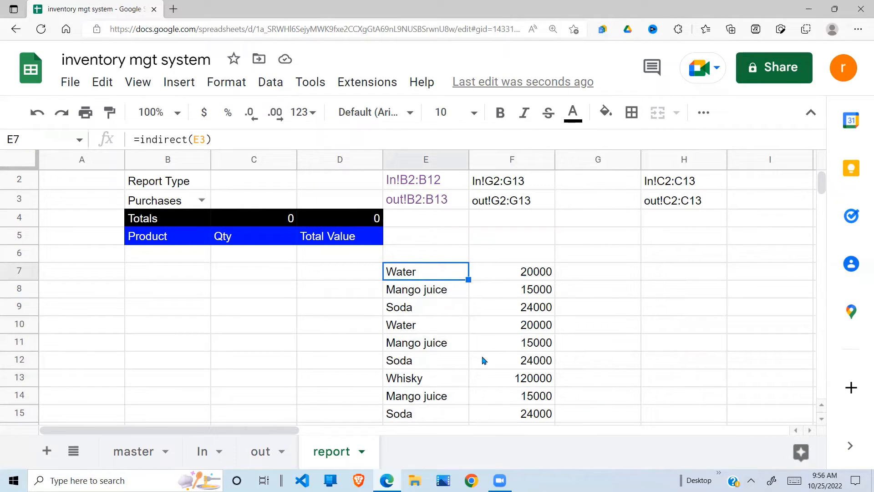
left_click(467, 362)
left_click(546, 348)
Clear the INDIRECT test formulas and their results from E7:F15
left_click(412, 269)
left_click_drag(503, 304, 511, 412)
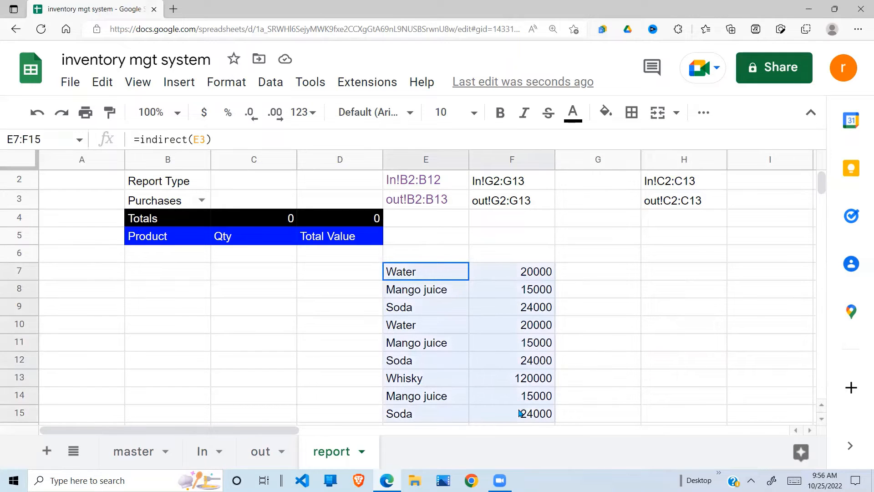
key("Delete")
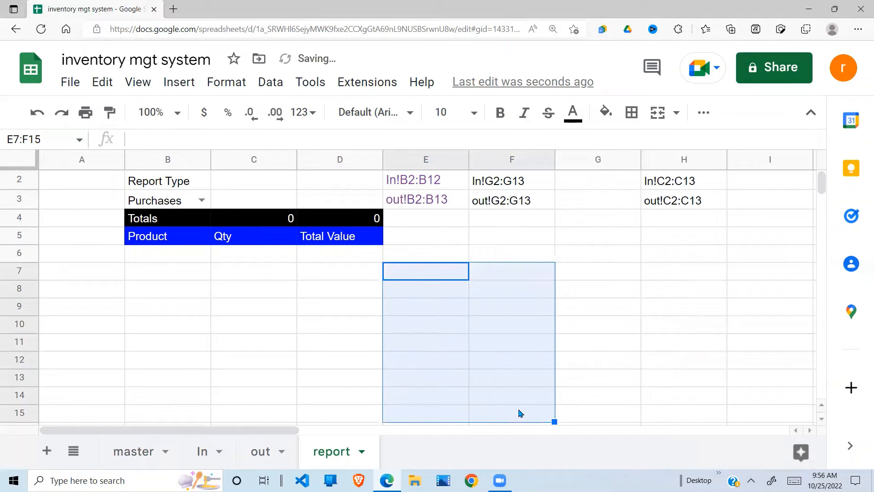
Enter =unique(master!B2:B) in cell B6 to list the unique product names from the master sheet
left_click(189, 331)
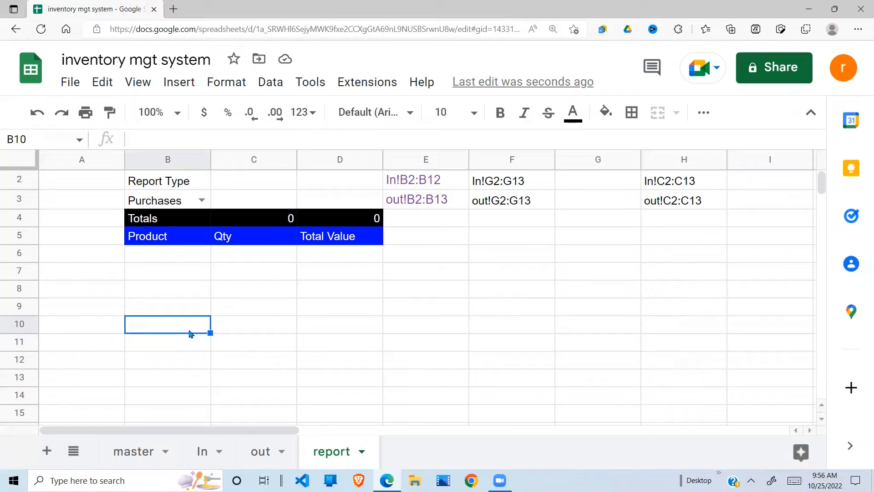
left_click(178, 259)
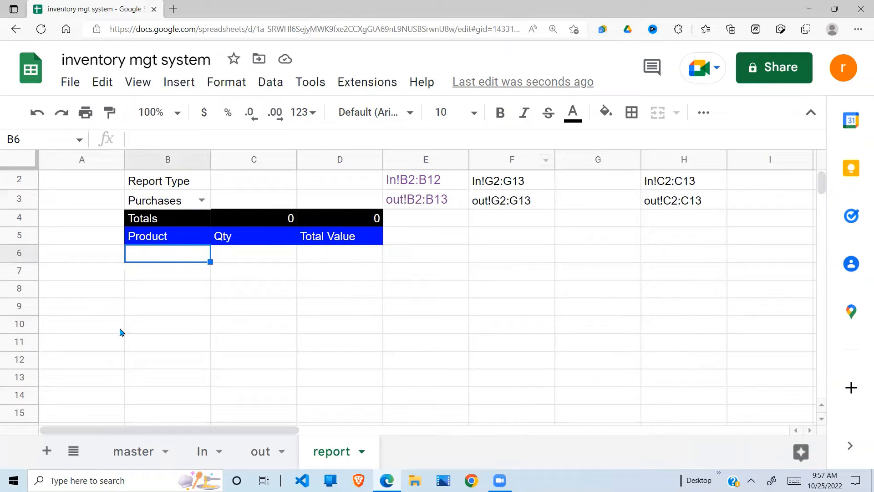
type("=u")
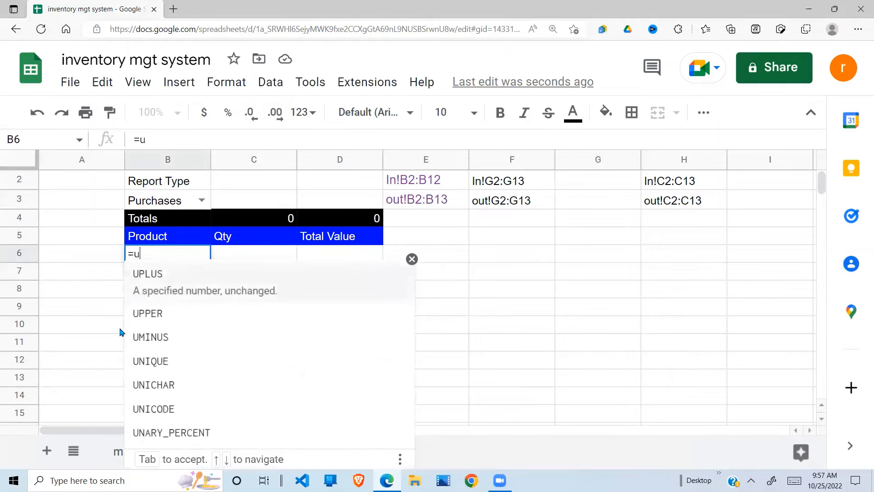
type("nique")
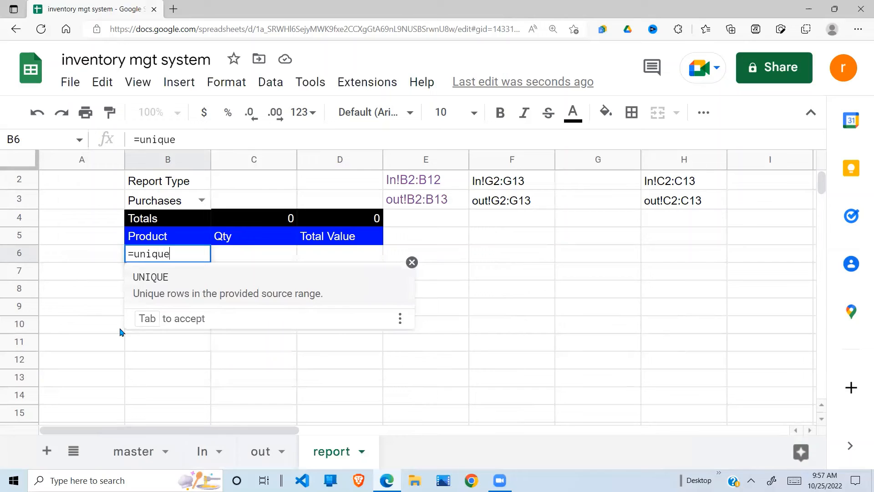
type("(")
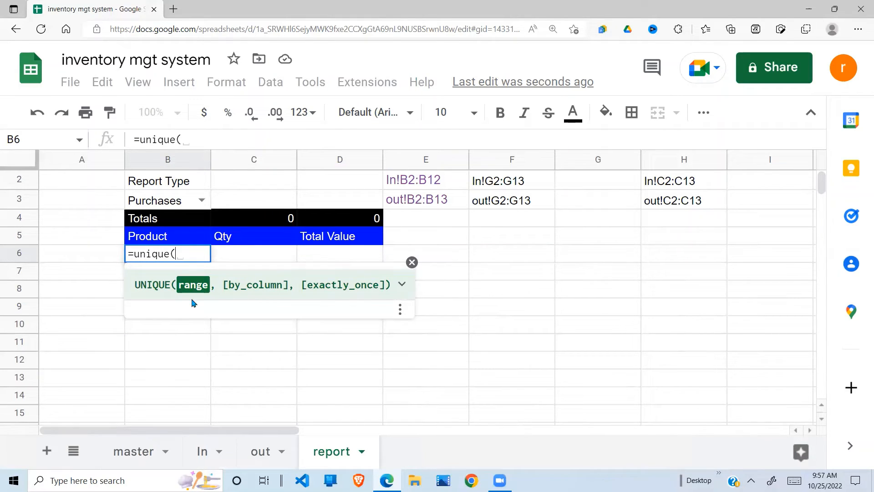
left_click(133, 451)
left_click_drag(167, 197, 181, 357)
key("BackSpace")
key("BackSpace")
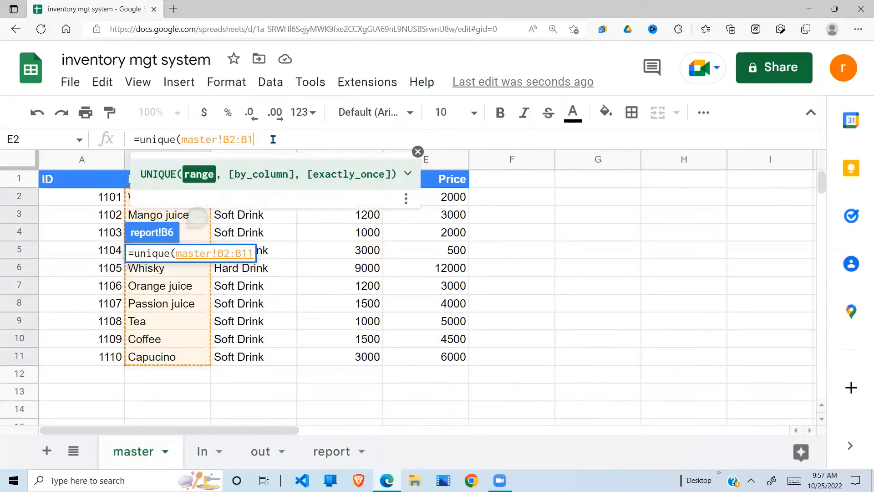
type(")")
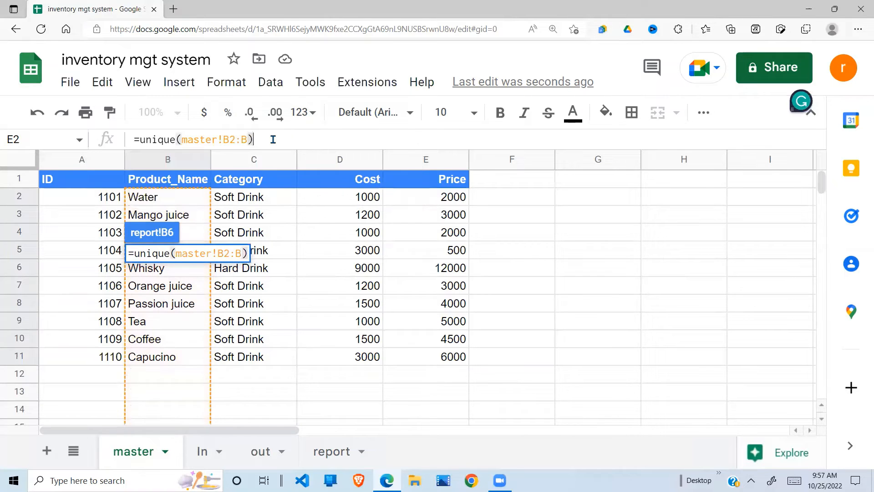
key("Return")
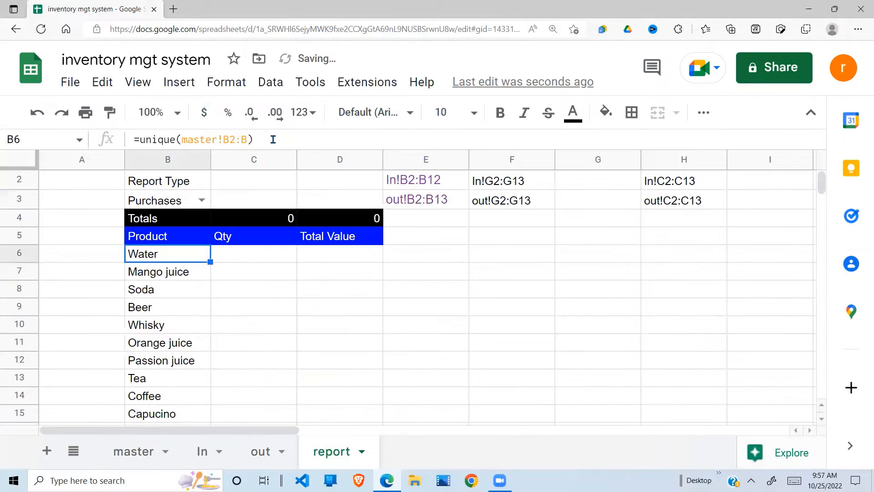
Review the product list in B6:B15 and the adjoining Qty cells
left_click(195, 309)
left_click(295, 293)
left_click(181, 255)
left_click(182, 326)
left_click_drag(182, 255, 186, 414)
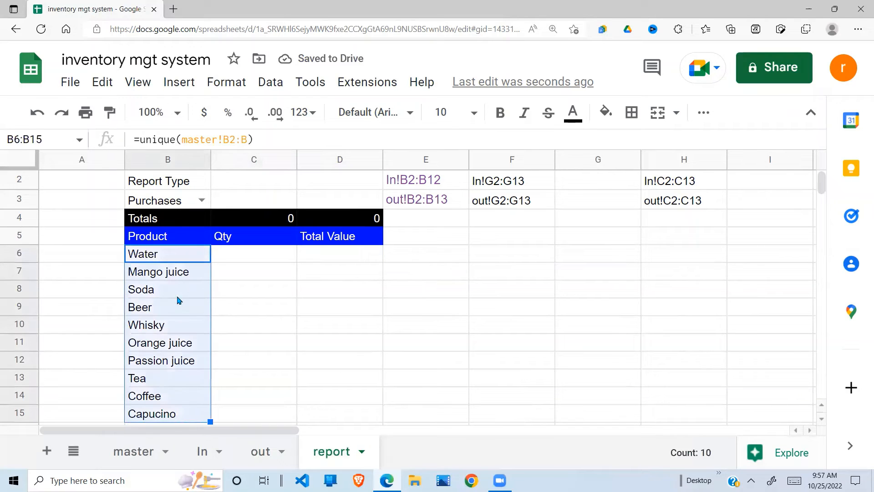
left_click(179, 291)
left_click(194, 253)
left_click(180, 349)
left_click(189, 394)
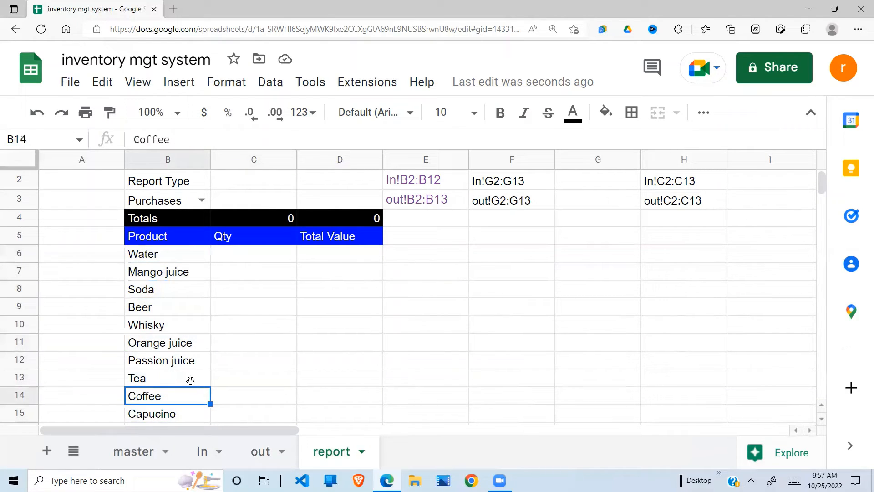
left_click_drag(184, 255, 175, 414)
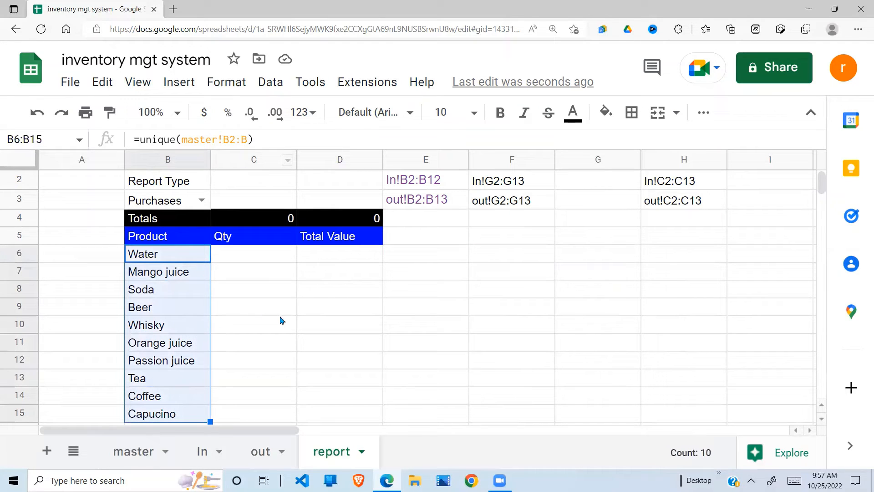
left_click(229, 345)
left_click(255, 327)
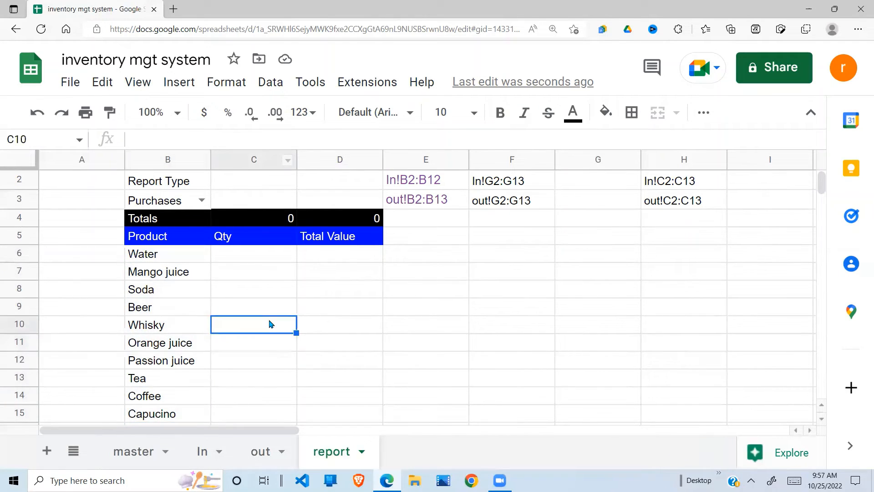
left_click(186, 349)
left_click(246, 365)
left_click(173, 383)
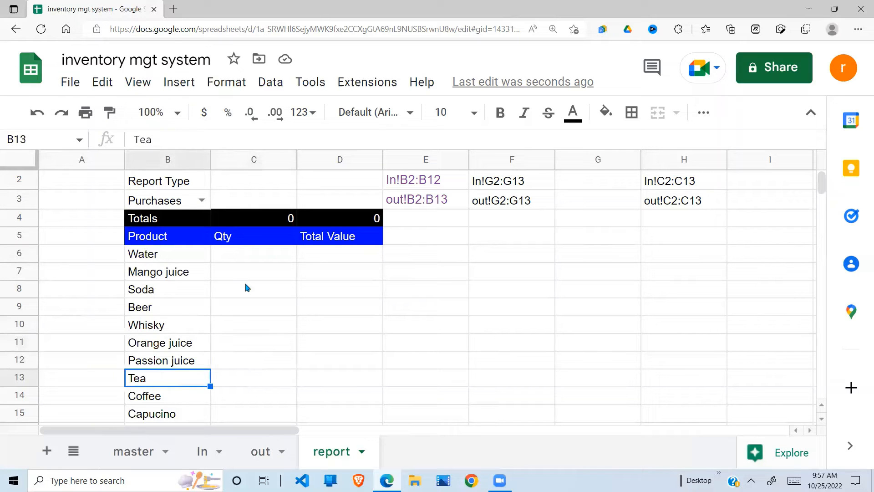
left_click(252, 242)
left_click(252, 255)
left_click(179, 260)
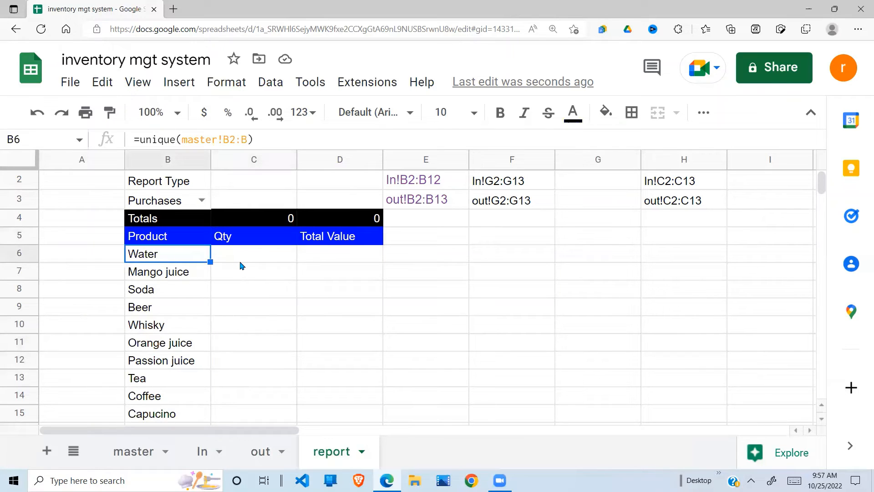
Set the report type in B3 to Sales
left_click(246, 264)
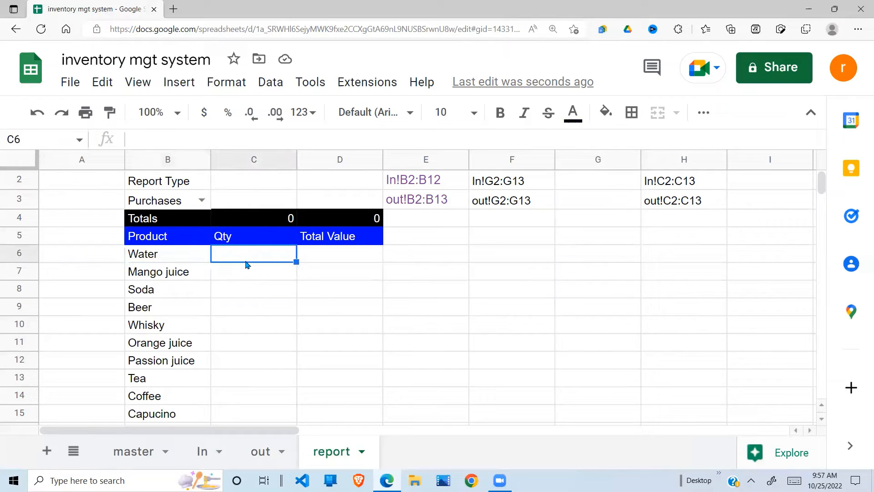
left_click(201, 201)
left_click(156, 227)
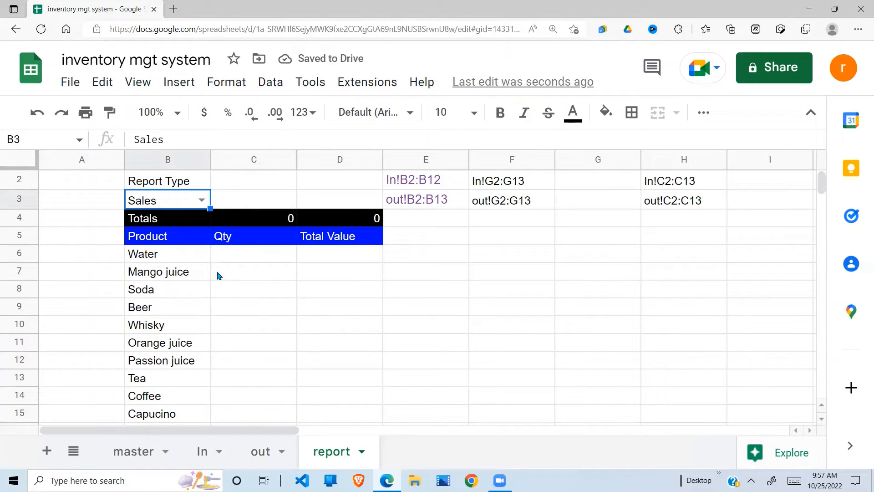
Examine the out sheet references in E3:F3, the Product, Qty and Total Value cells in row 6, and the Sales choice in B3
left_click(157, 254)
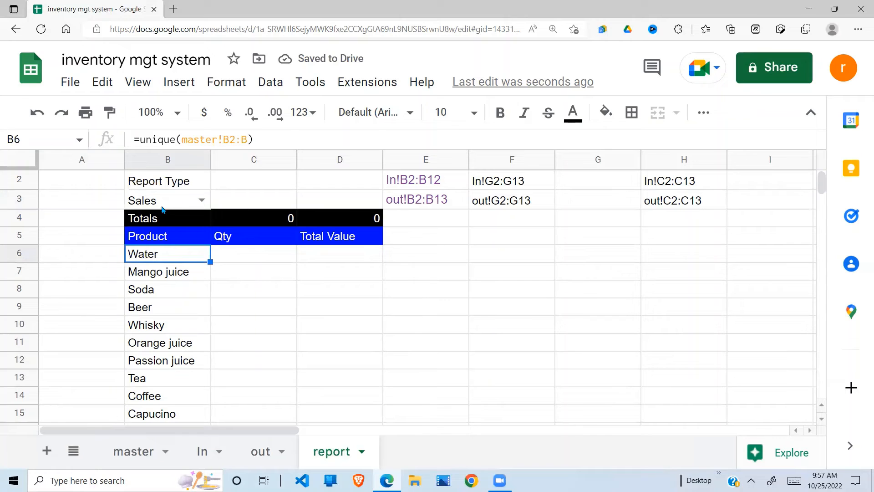
left_click_drag(412, 200, 546, 198)
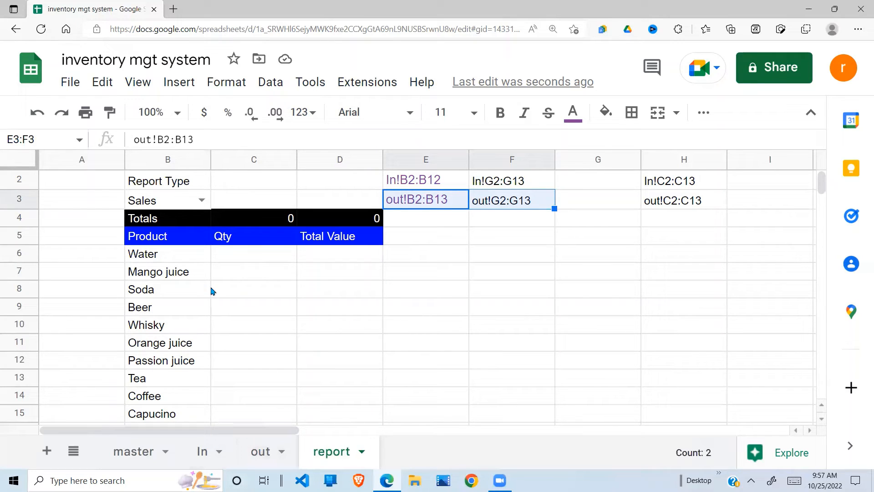
left_click(240, 257)
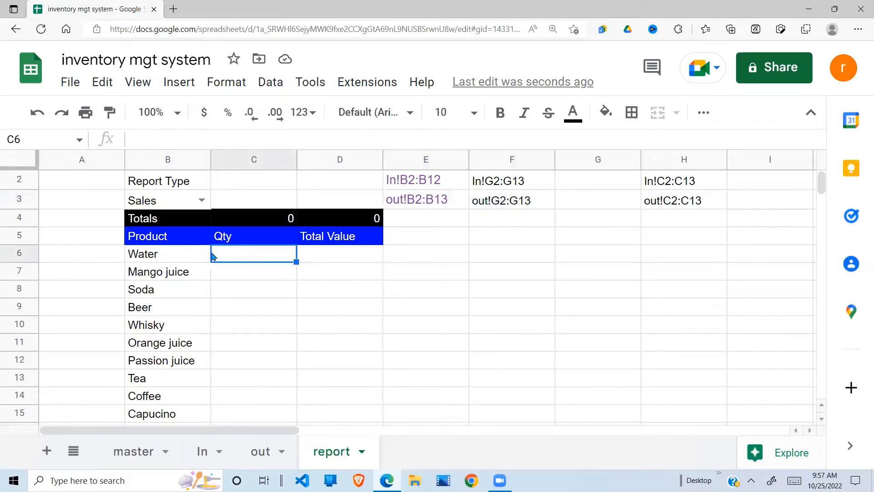
left_click(154, 254)
left_click(256, 261)
left_click(353, 258)
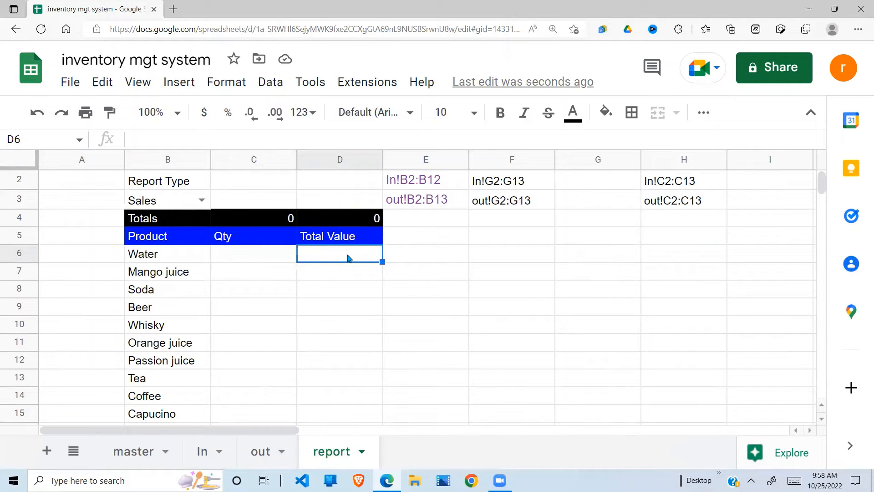
left_click(279, 260)
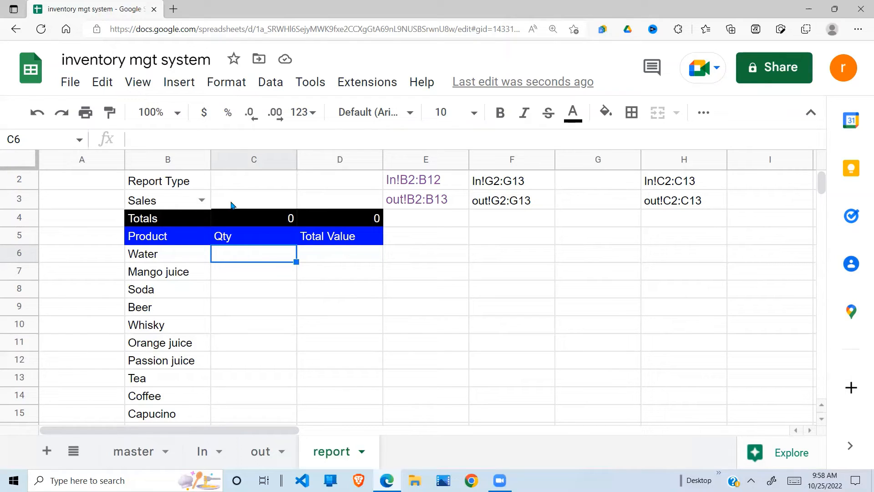
left_click(201, 201)
left_click(160, 228)
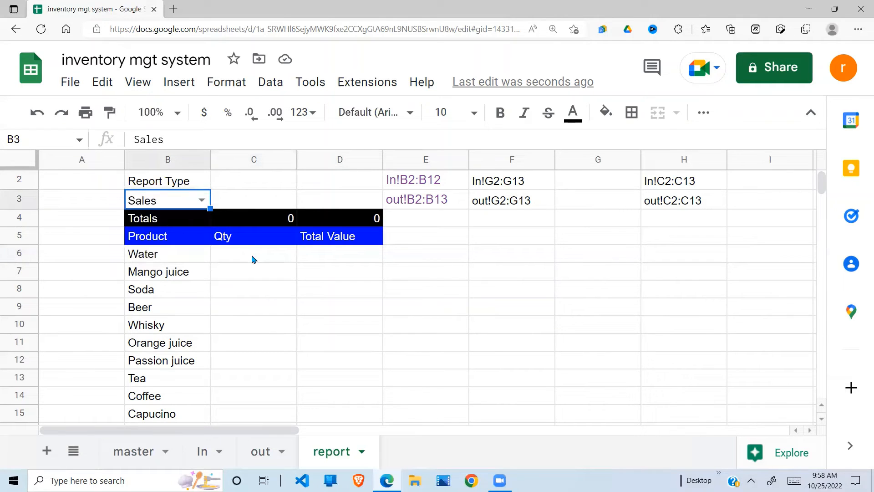
Begin the Qty formula for Water in C6 with an IF test of whether $B$3 equals "Sales"
left_click(251, 262)
type("=")
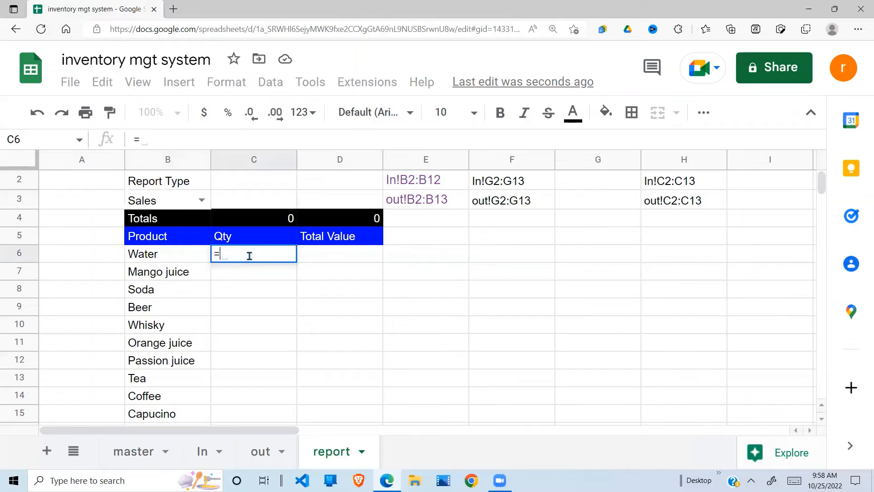
type("if(")
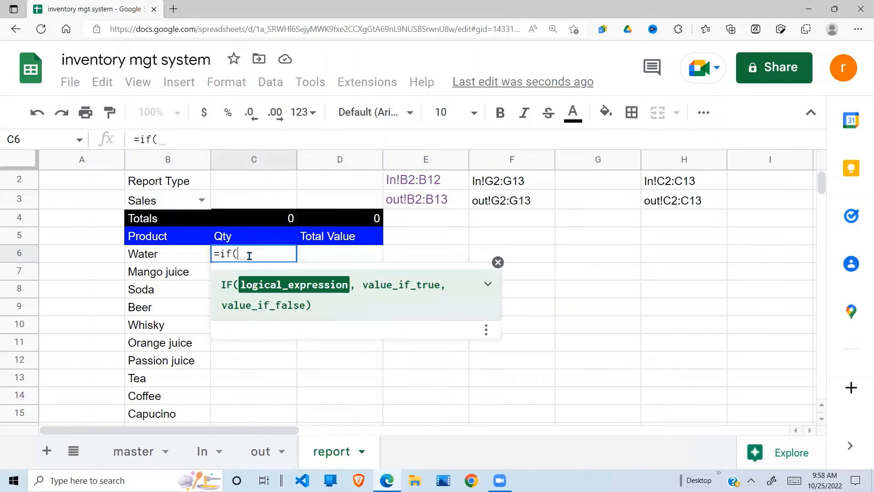
left_click(168, 204)
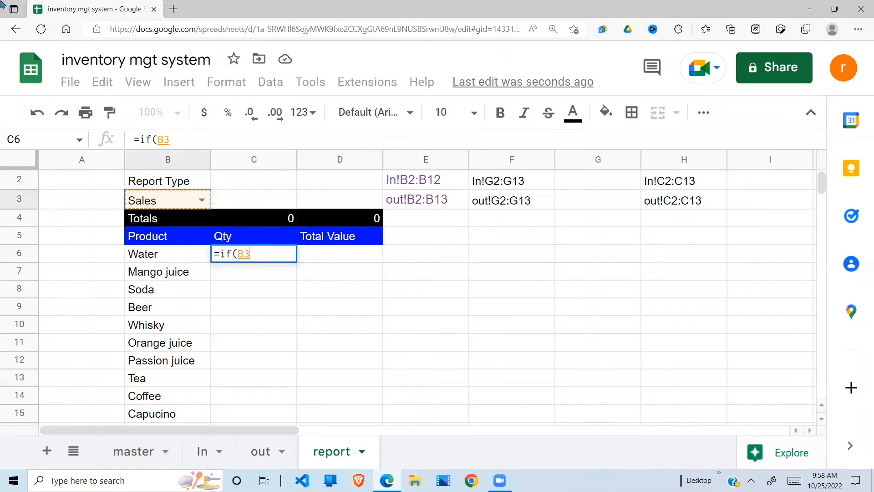
key("F4")
type("=")
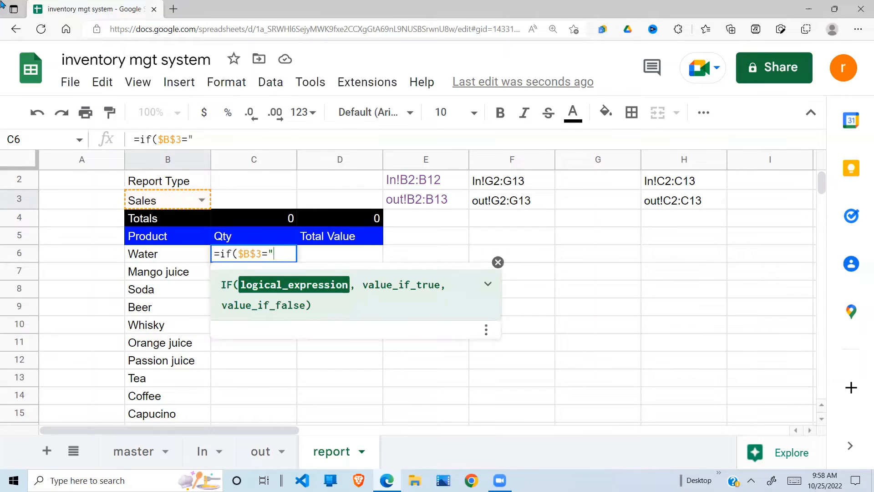
type("\"Sales\"")
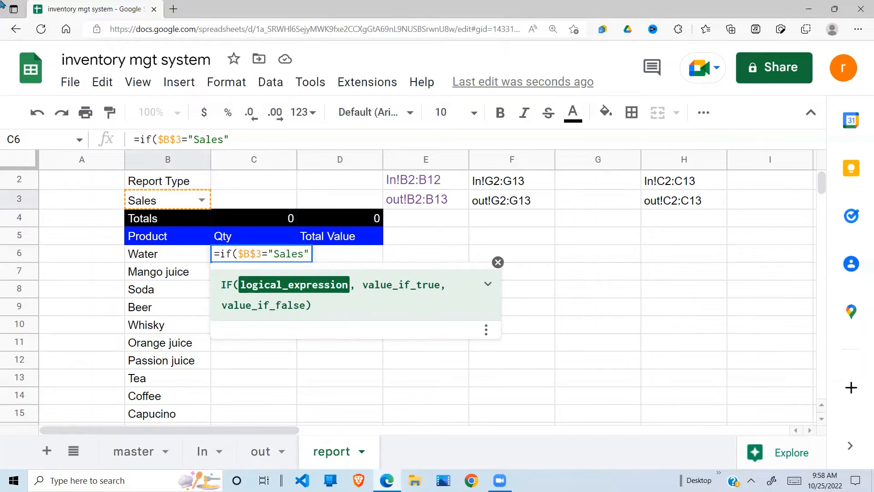
type(",")
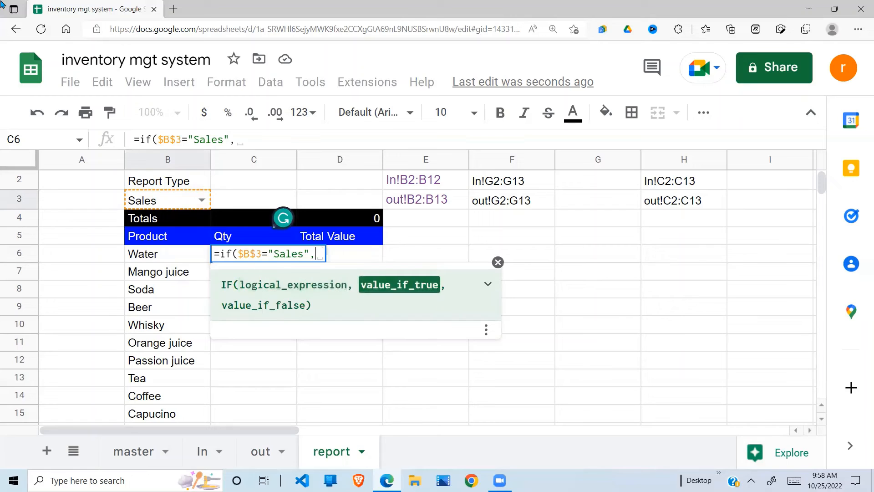
Complete the C6 formula with sumif(indirect($E$3),B6) as the IF's true value
type("sumif")
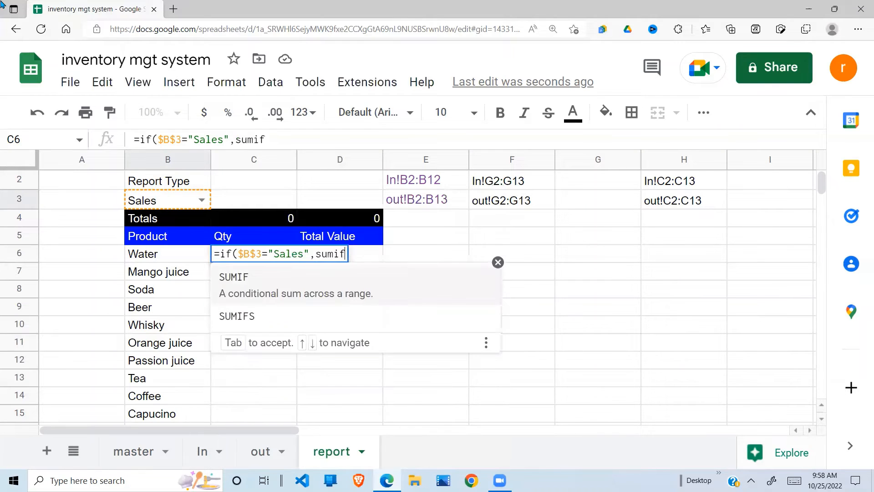
type("(")
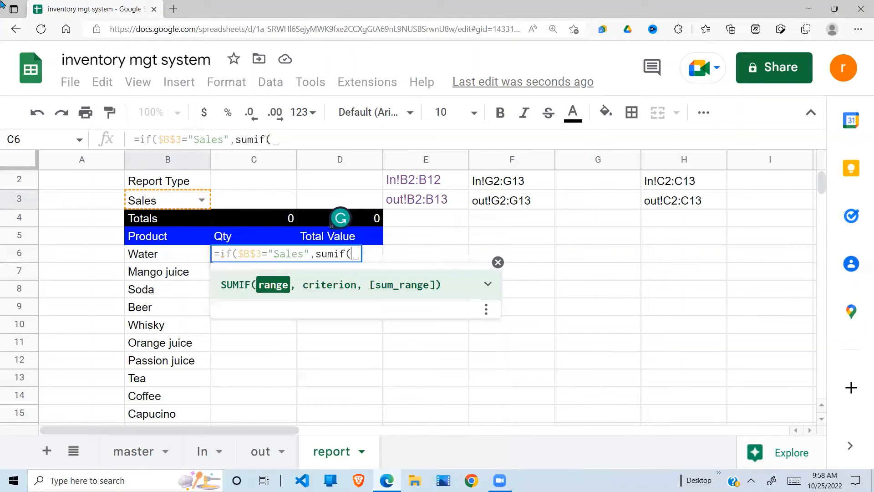
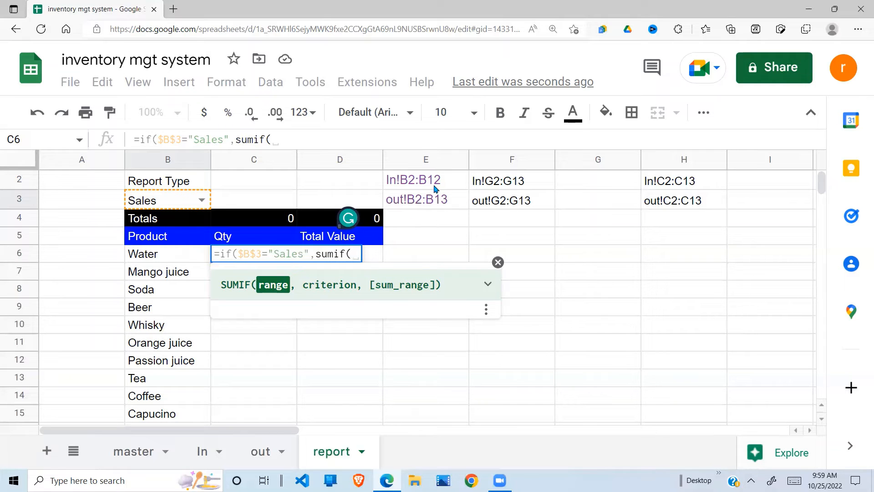
left_click_drag(822, 189, 825, 184)
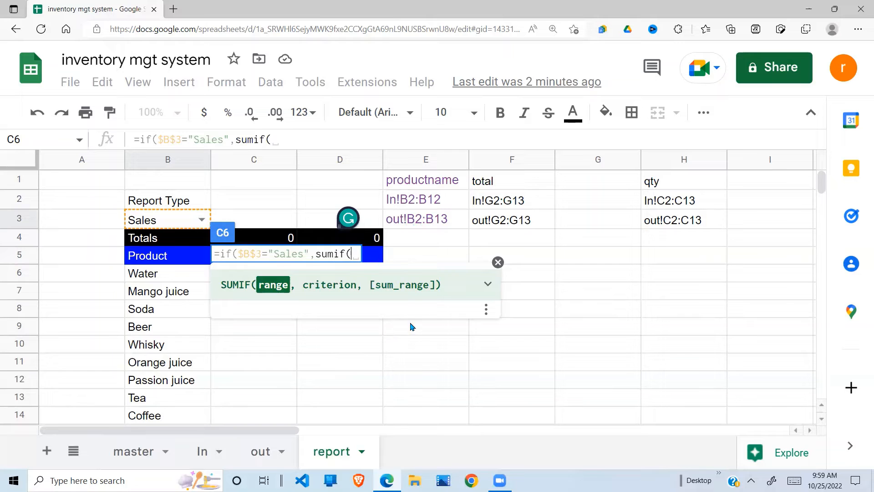
type("ind")
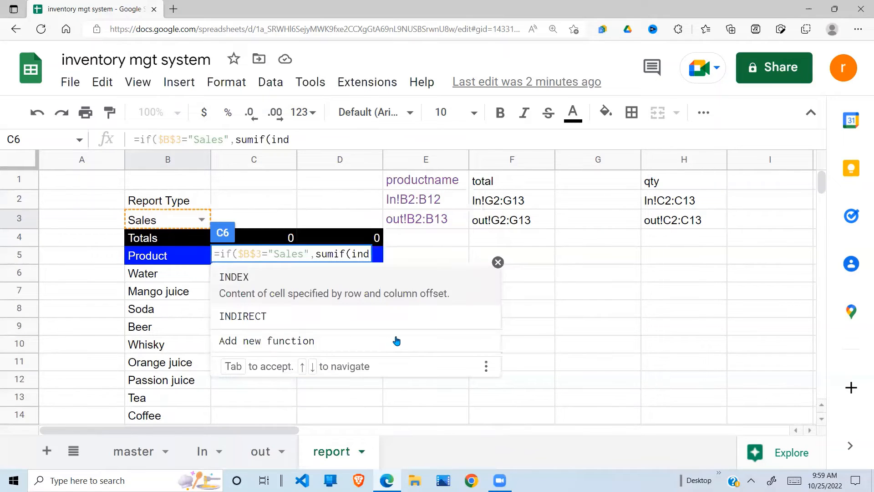
type("i")
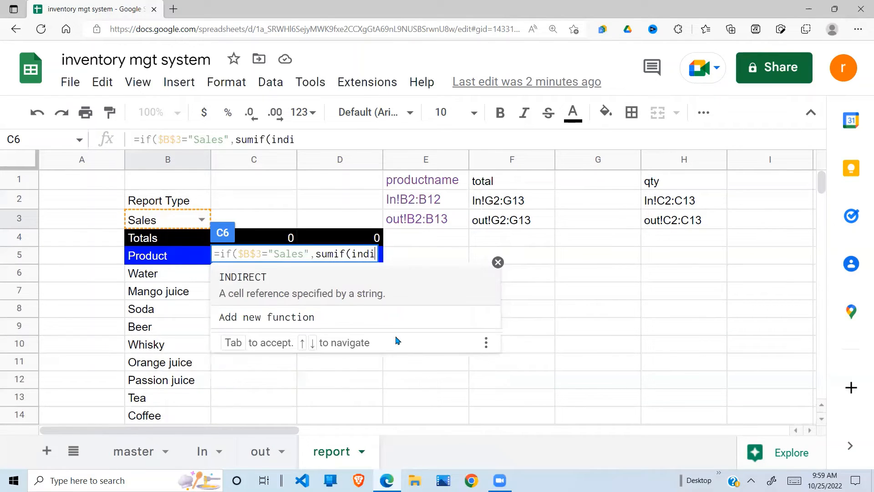
type("rect")
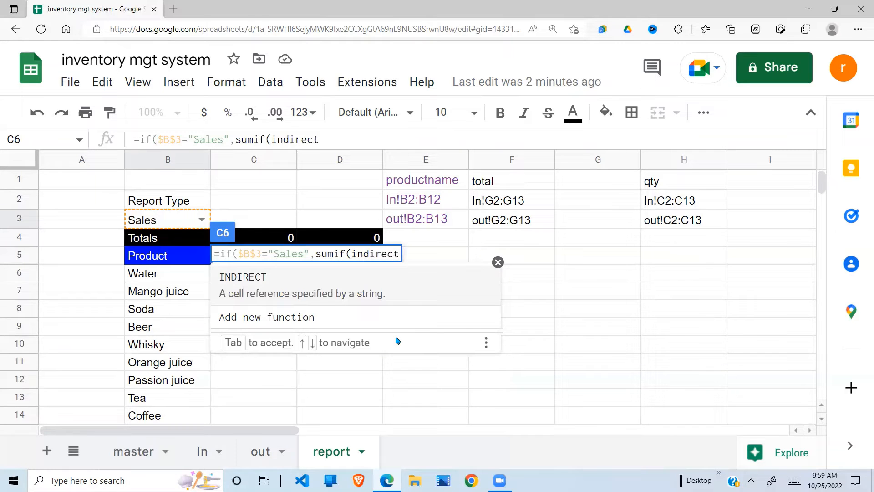
type("(")
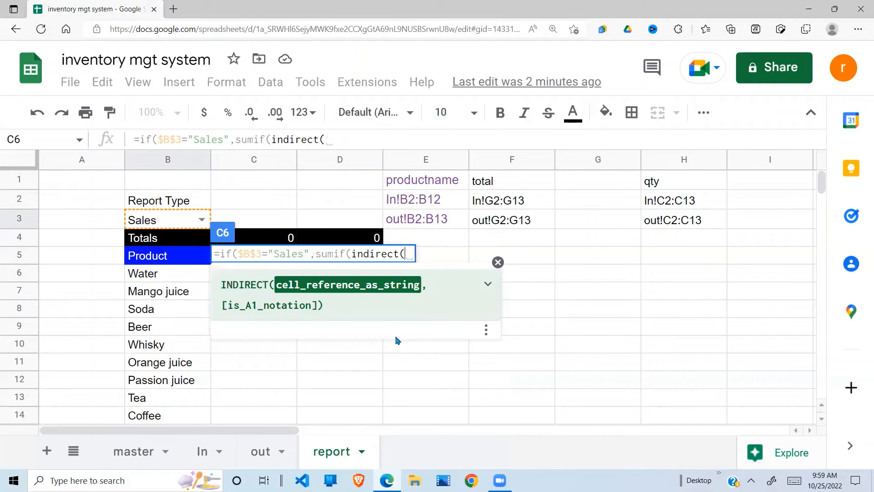
left_click(446, 224)
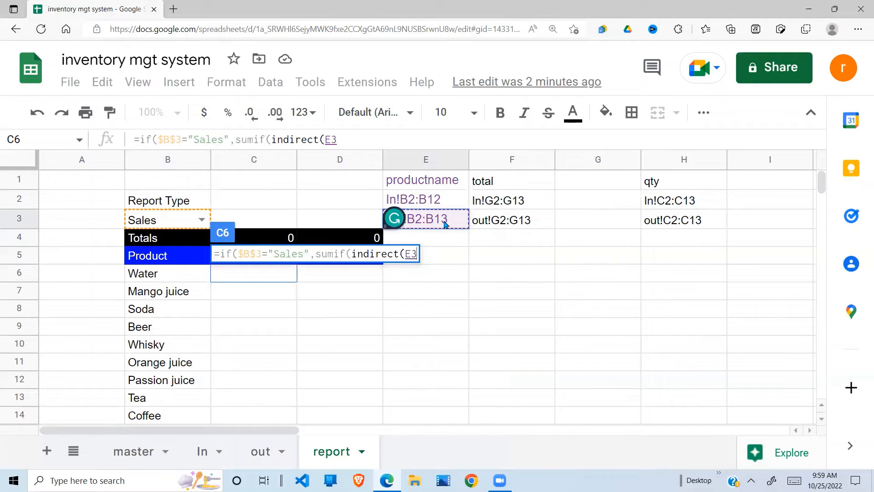
key("F4")
type(")")
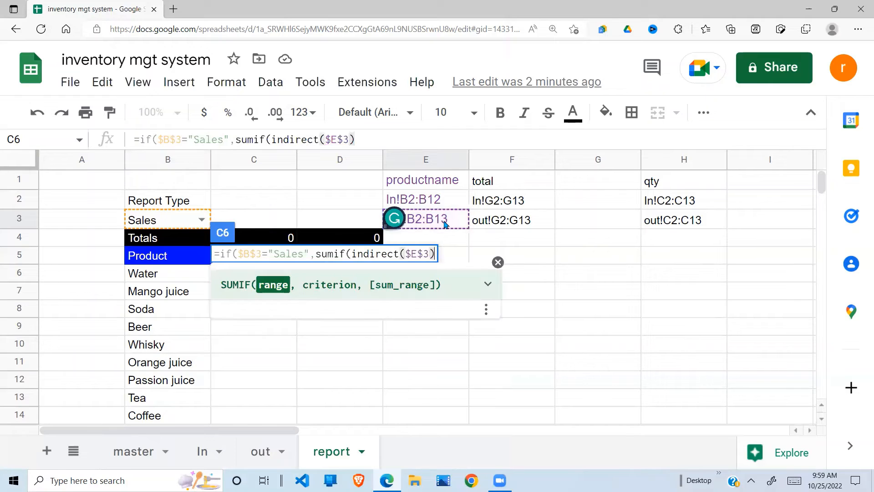
type(",")
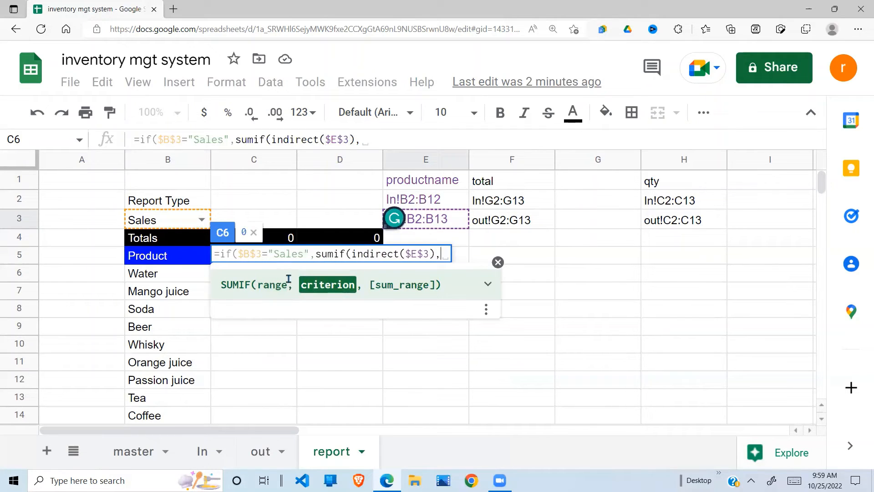
left_click(166, 281)
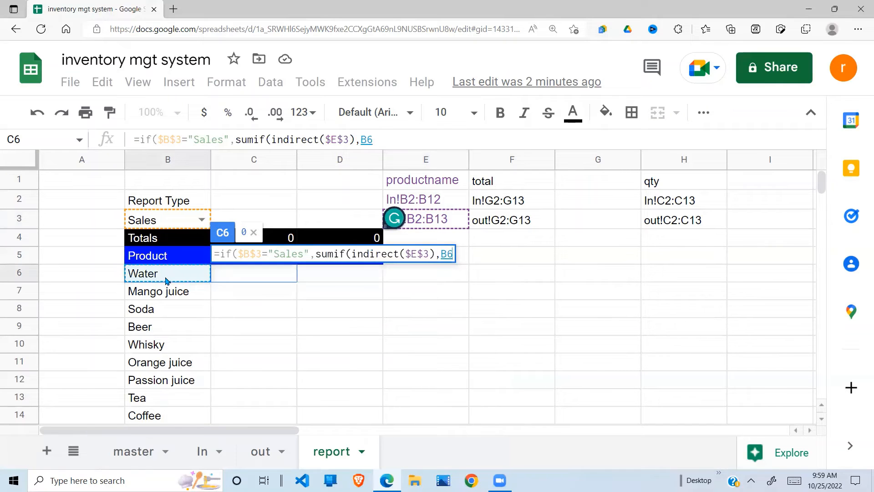
key("Return")
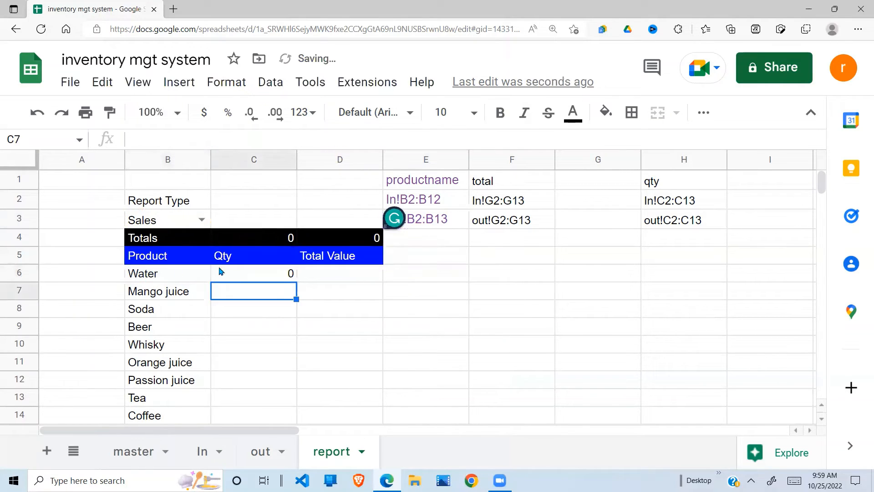
Add indirect($H$3) as the sum range of the SUMIF in cell C6, checking the Qty columns on the out and In sheets
left_click(248, 275)
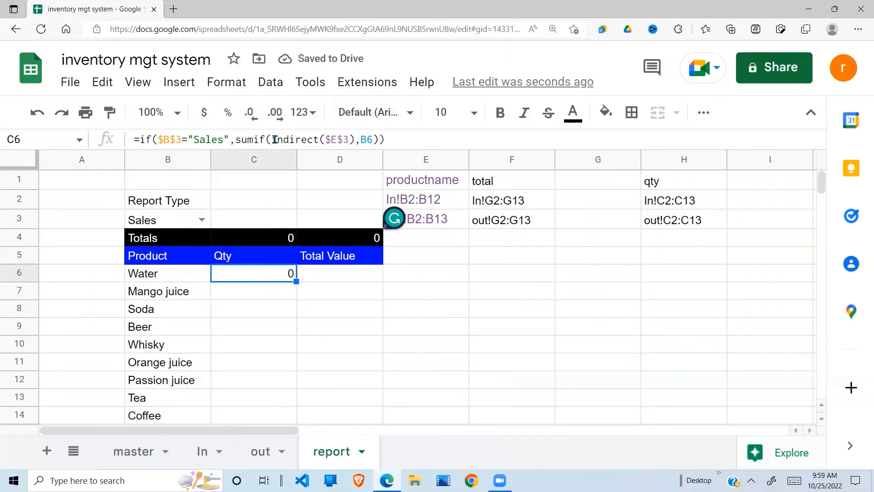
left_click(371, 139)
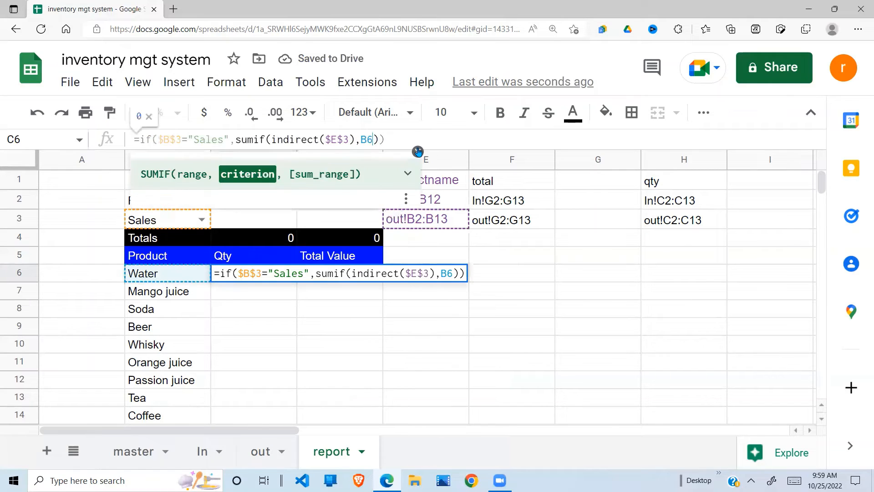
type(",")
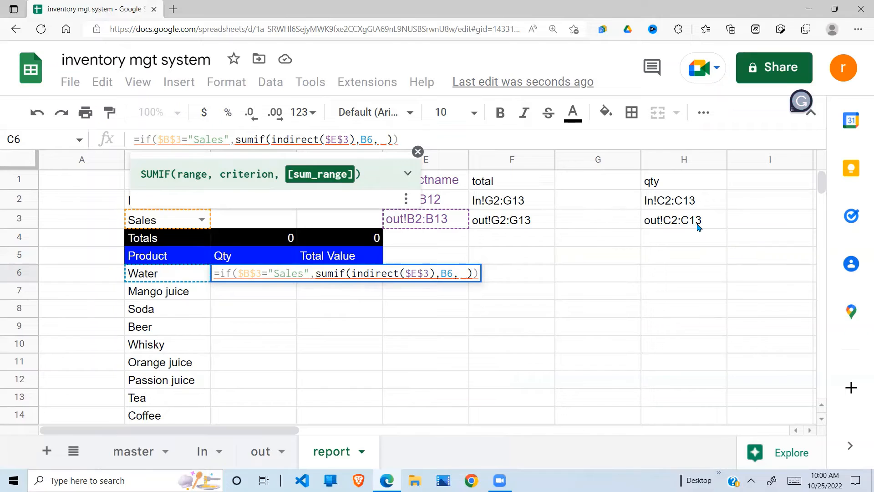
left_click(263, 456)
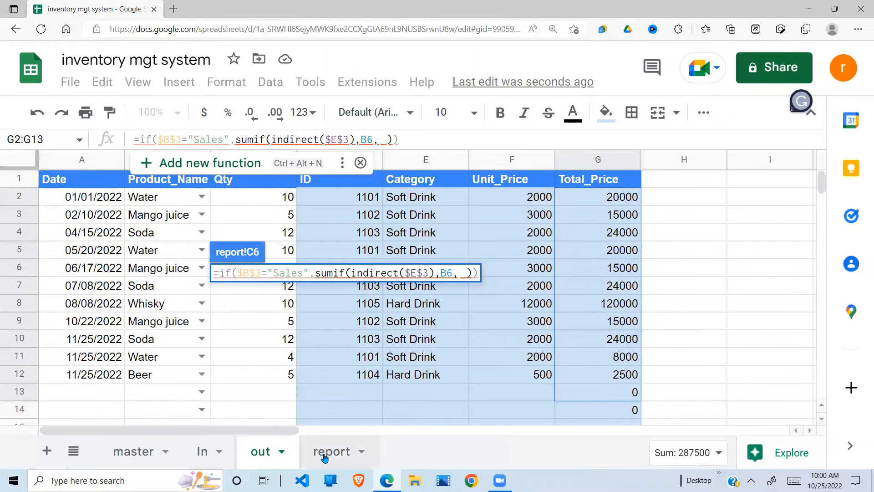
left_click(201, 454)
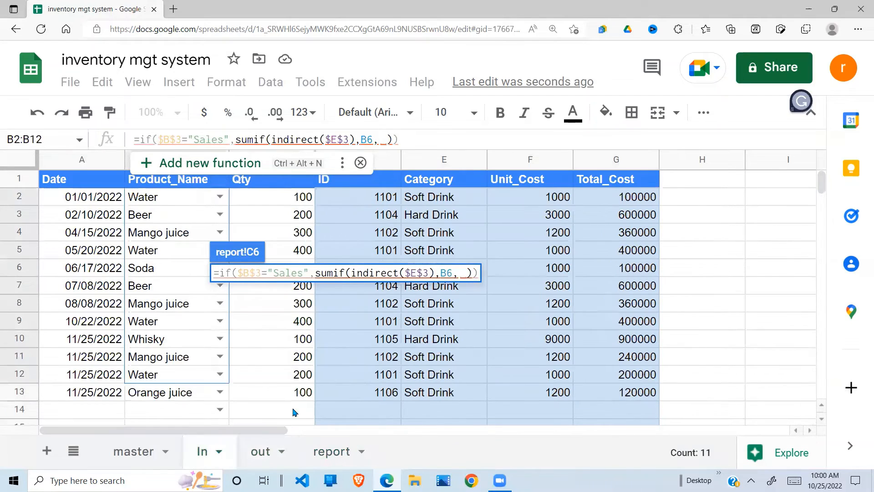
left_click(327, 453)
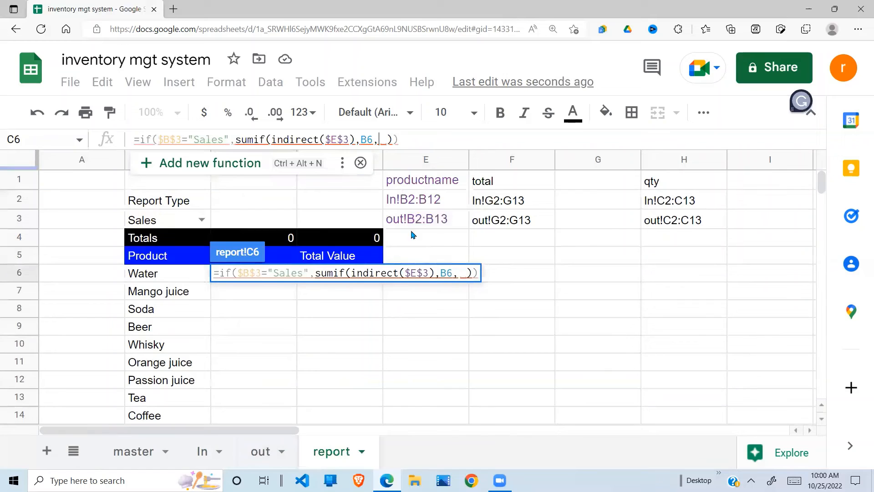
type("i")
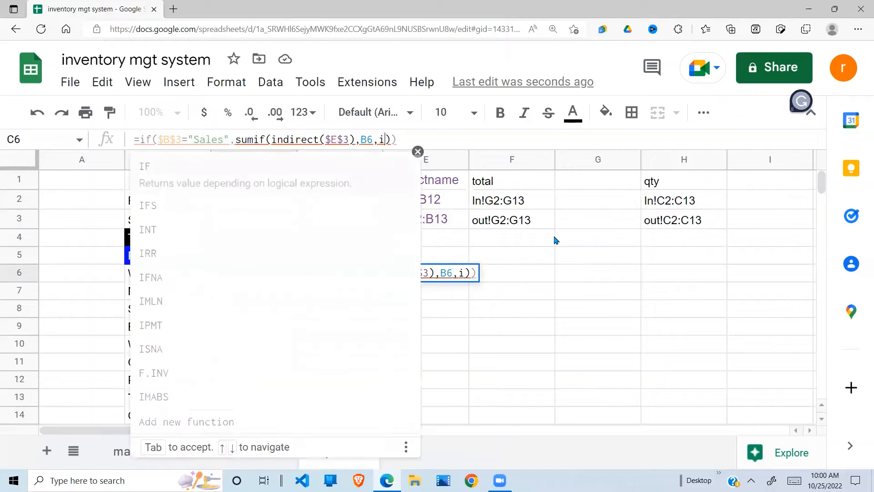
type("ndirect")
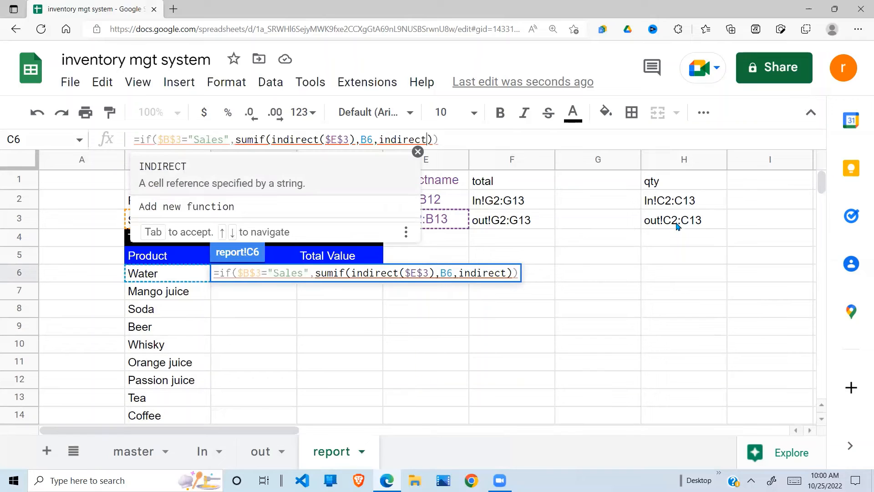
type("(")
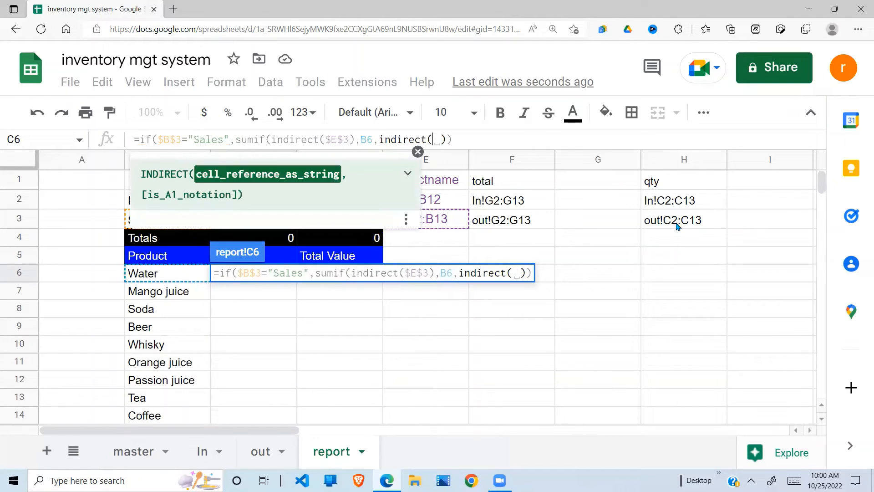
left_click(695, 223)
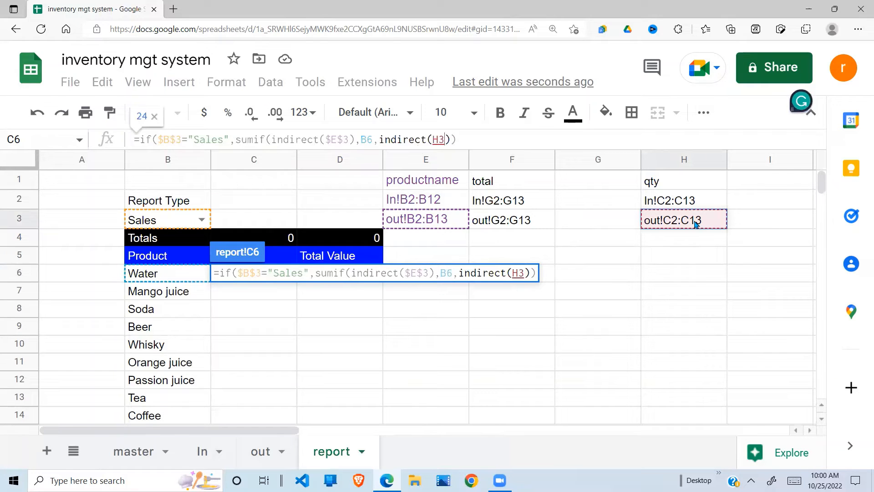
key("F4")
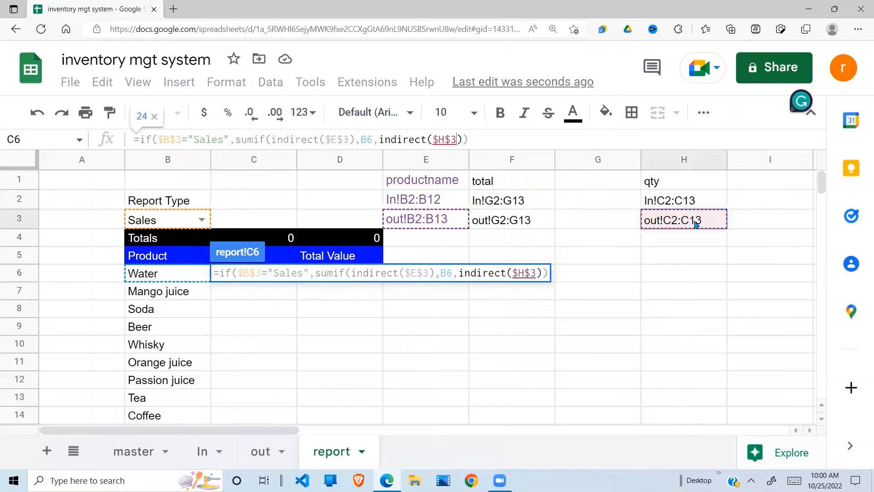
key("Return")
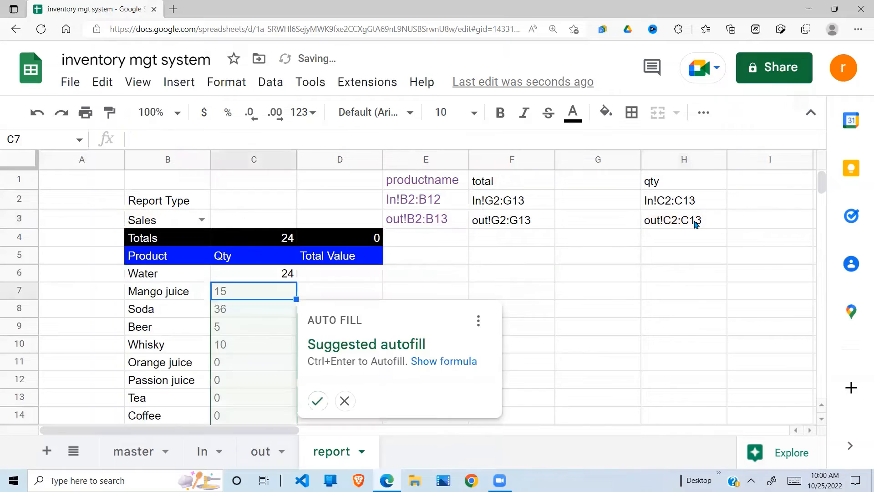
Accept the suggested autofill to copy the Qty formula down from C6 to the other products
left_click(318, 400)
left_click(411, 308)
left_click(291, 279)
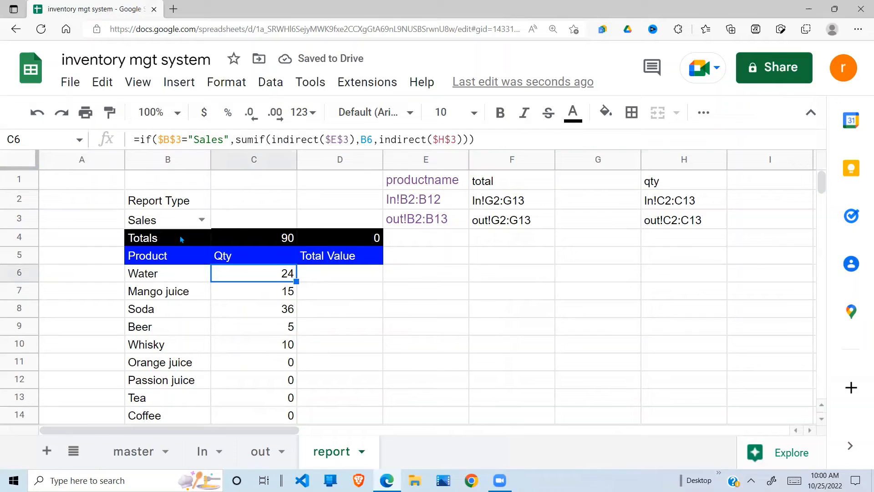
Test the Qty formula by switching the report type in B3 to Purchases and back to Sales, and inspect C6
left_click(199, 221)
left_click(148, 265)
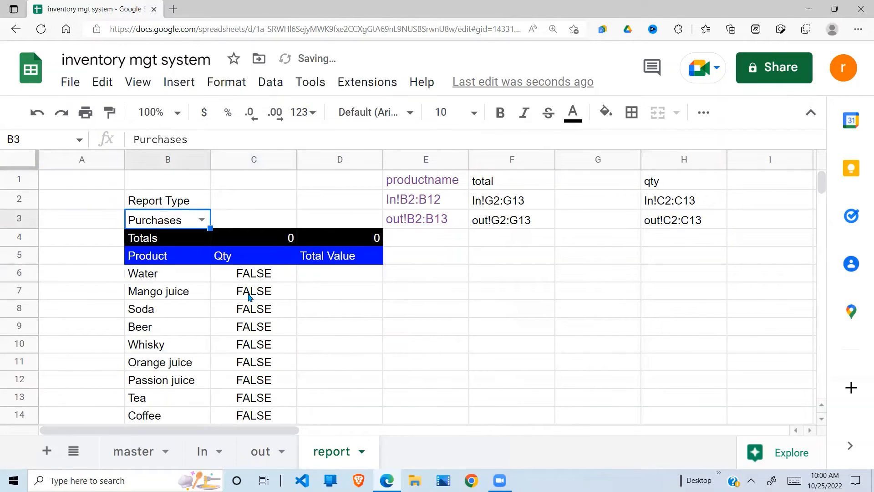
left_click(201, 220)
left_click(168, 242)
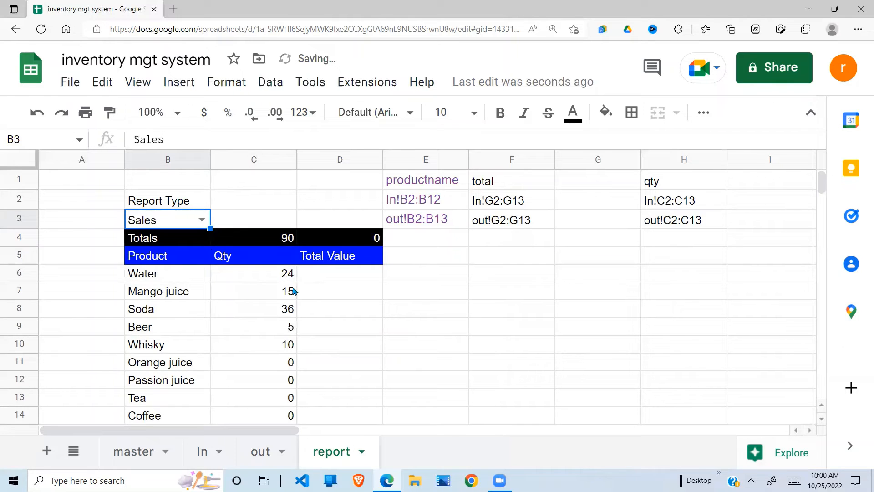
left_click(282, 279)
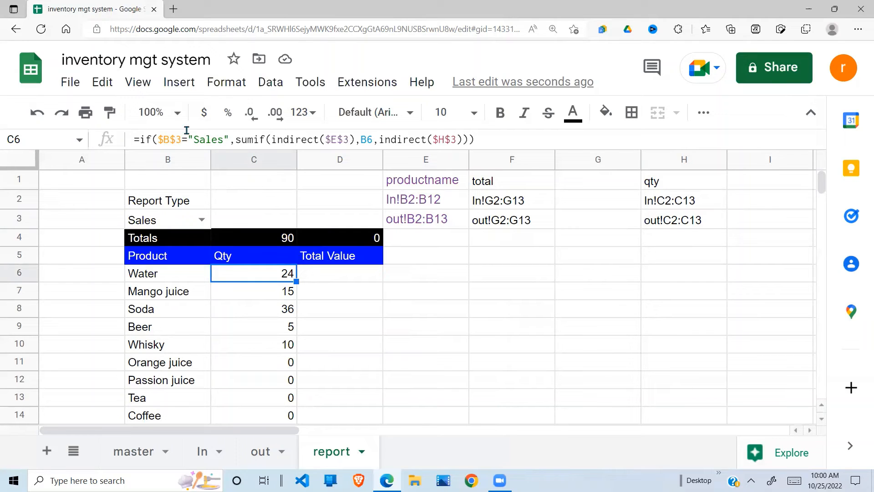
Begin the IF's false value in C6 with a sumif whose range is indirect($E$2)
left_click_drag(238, 141, 461, 140)
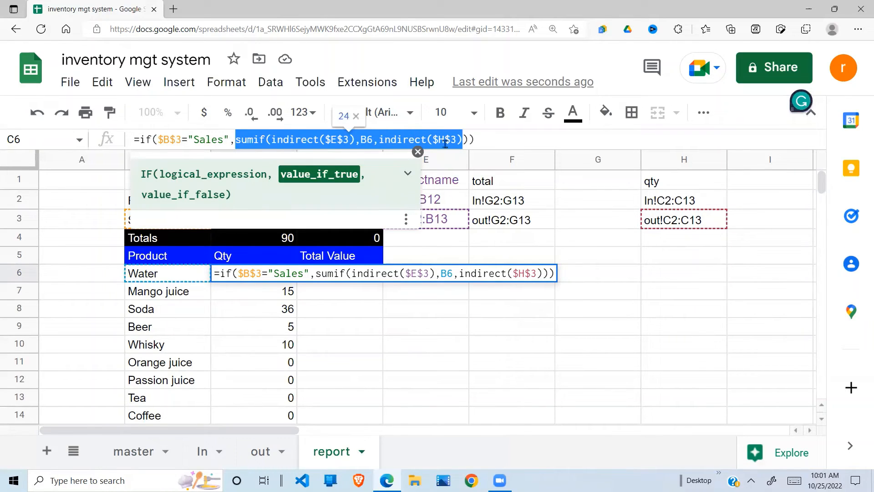
left_click(467, 139)
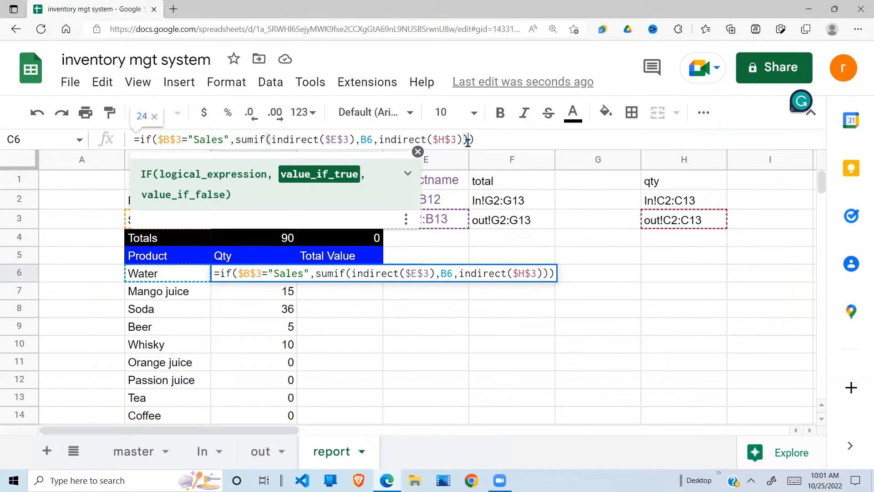
type(",")
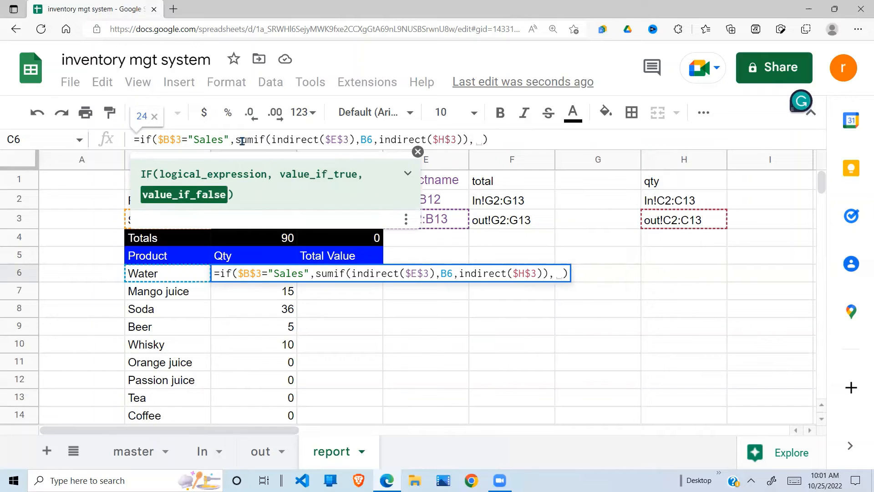
type("sumif(")
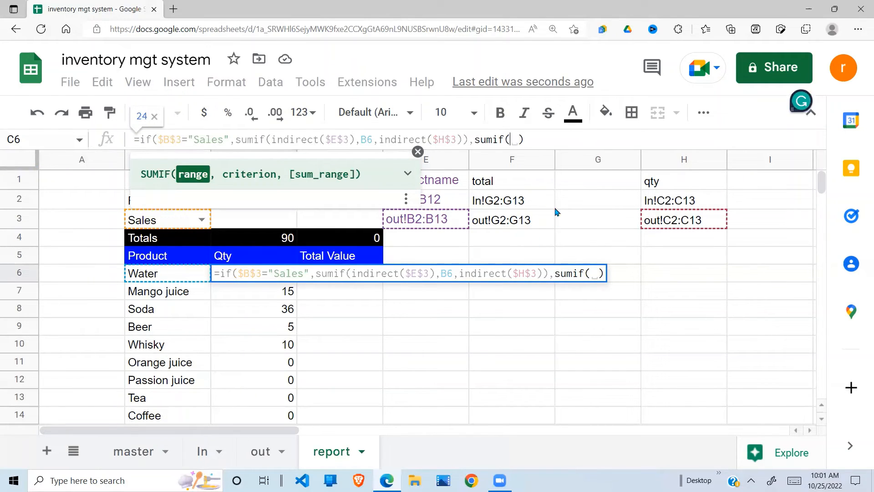
left_click(418, 152)
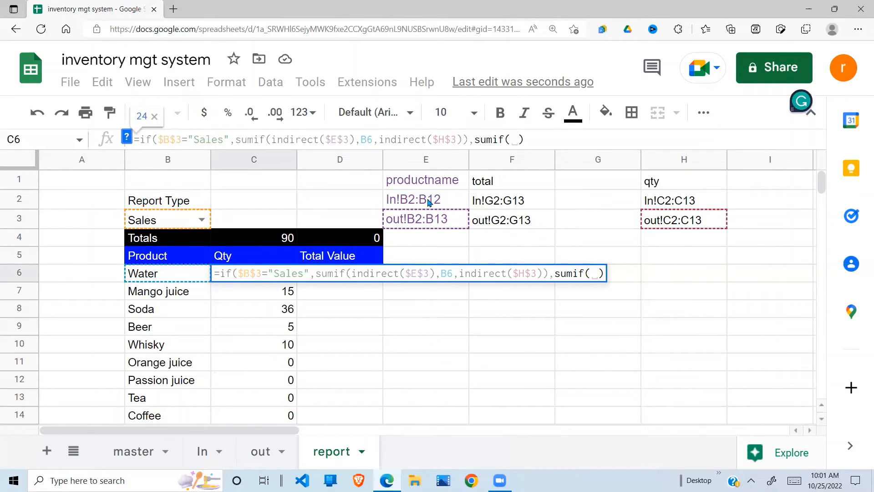
type("indirect")
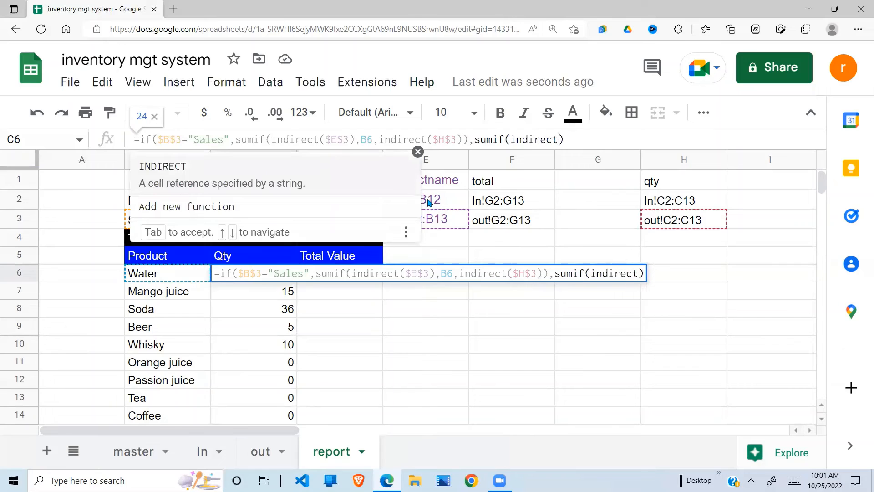
type("(")
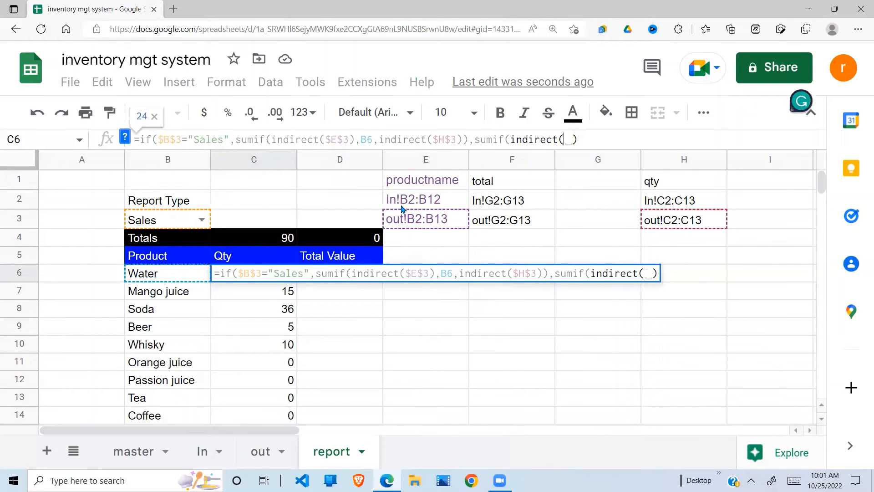
left_click(440, 201)
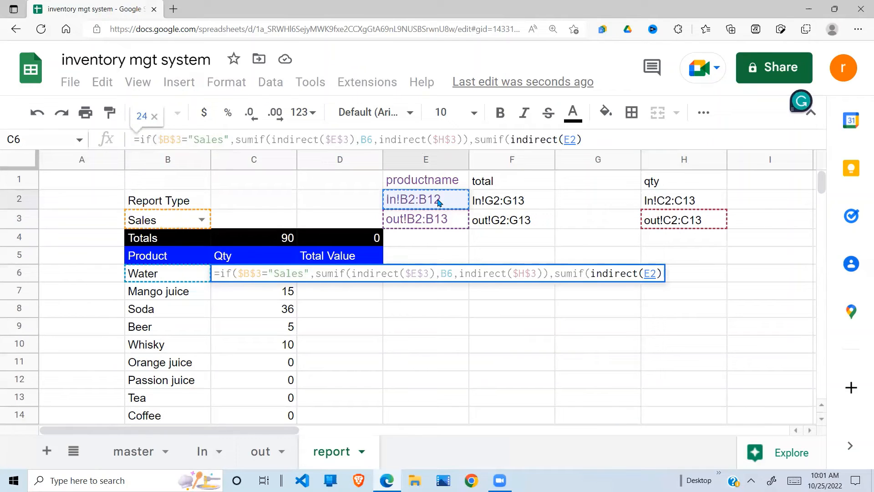
key("F4")
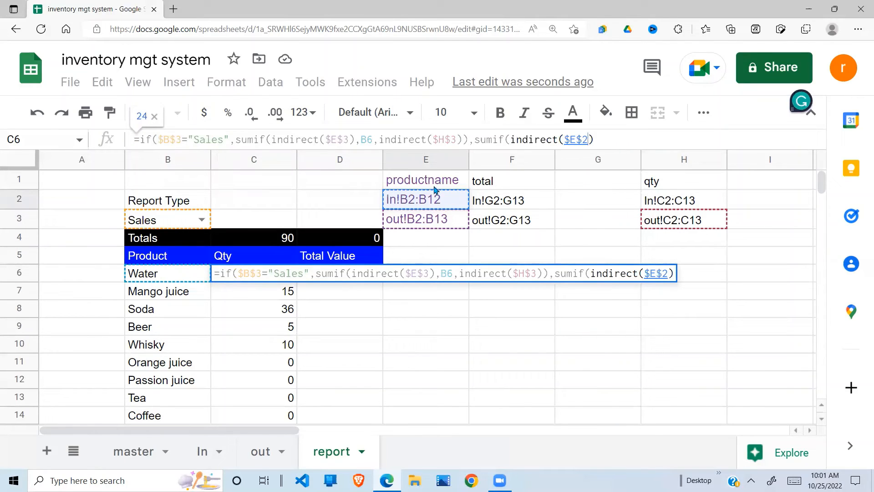
type(")")
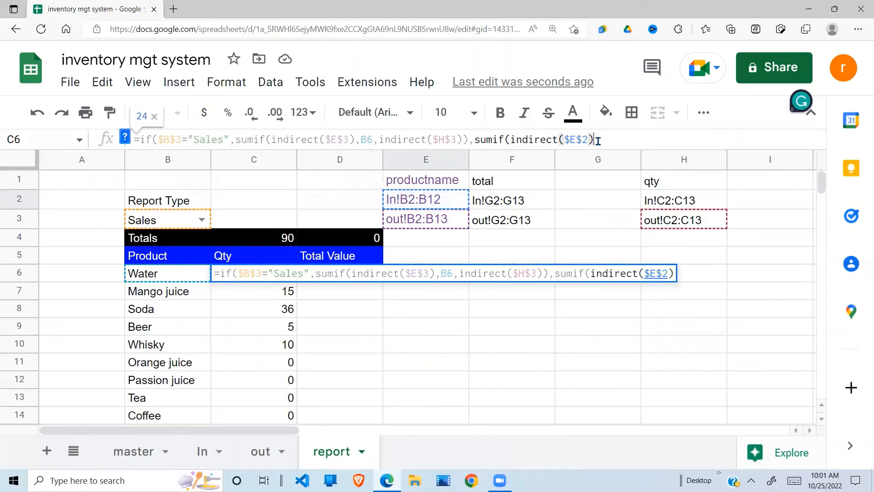
type(",")
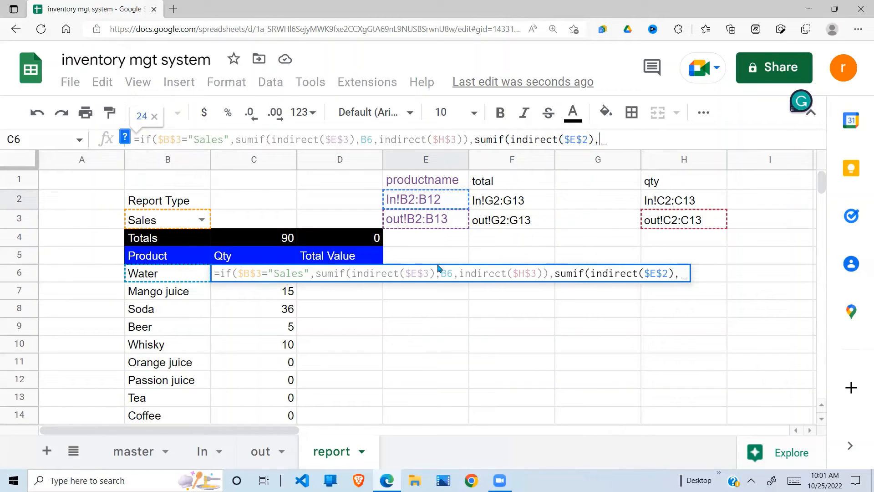
Complete the false-value SUMIF in C6 with criterion B6 and sum range indirect($H$2), and commit the formula
left_click(168, 277)
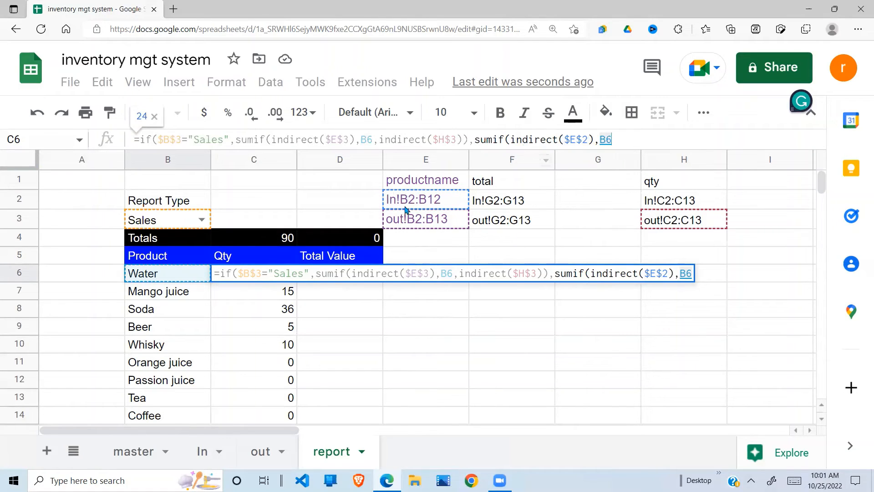
left_click(614, 138)
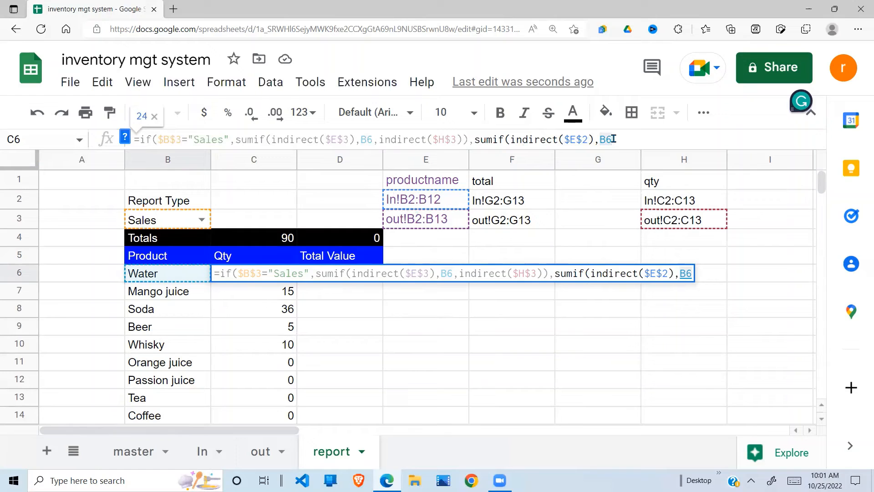
type(",")
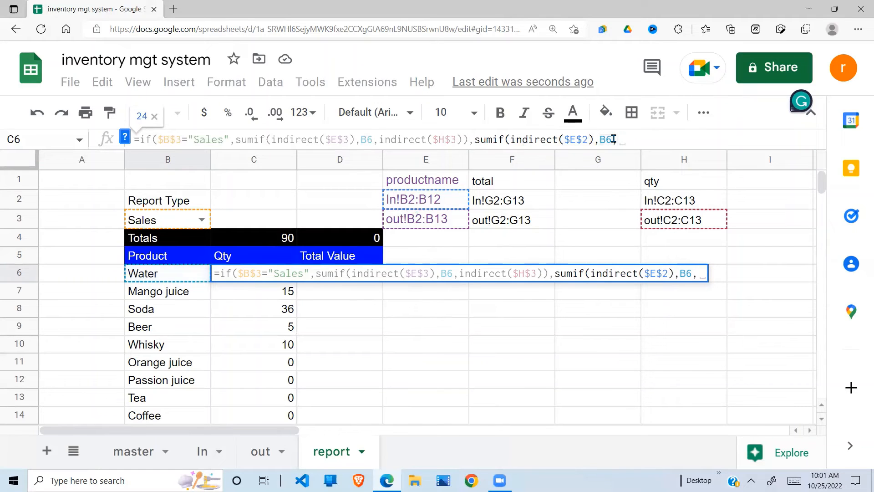
type("indirect")
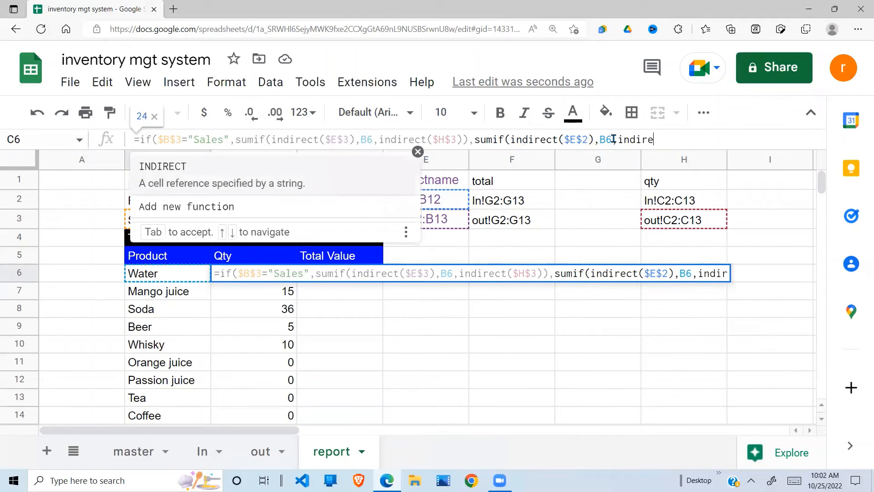
type("(")
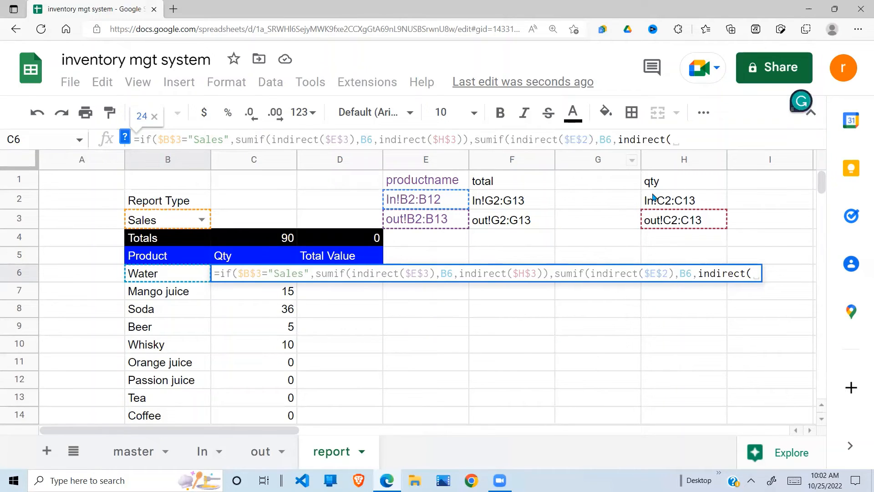
left_click(665, 204)
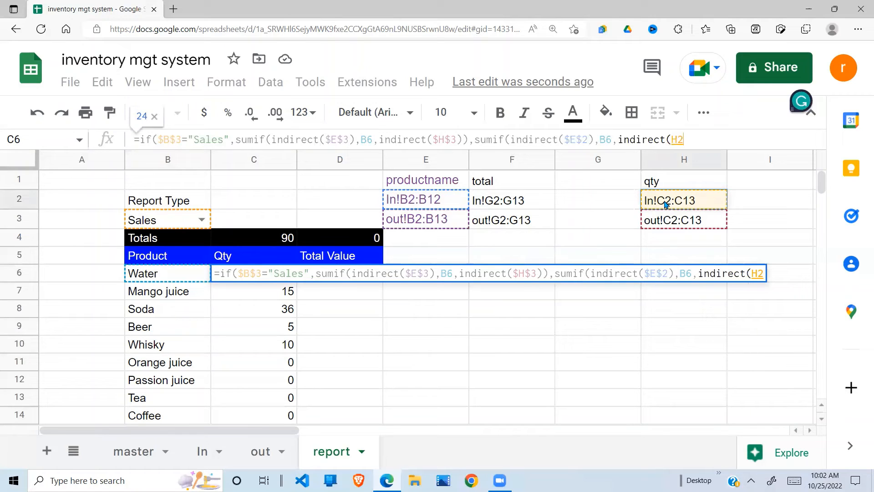
key("F4")
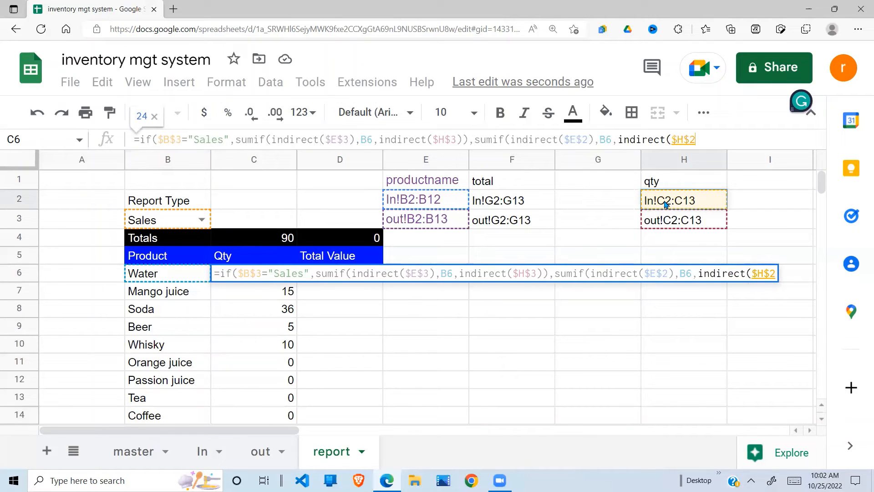
type(")")
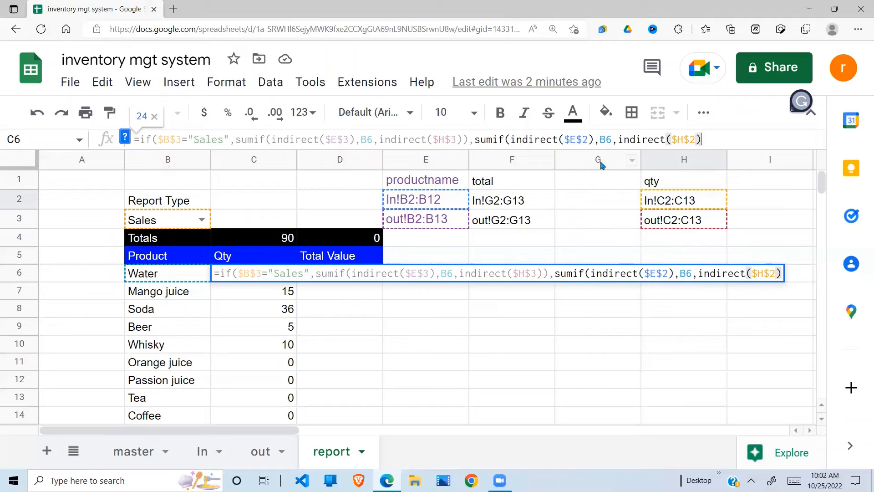
type("))")
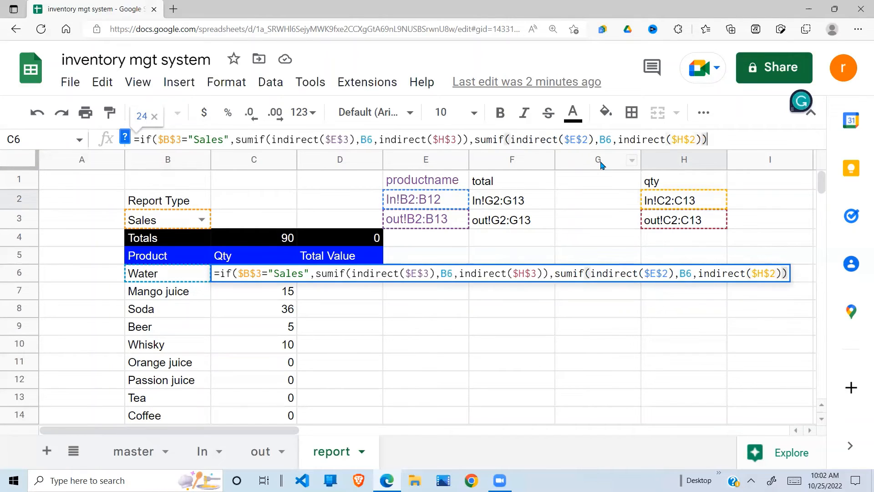
key("Return")
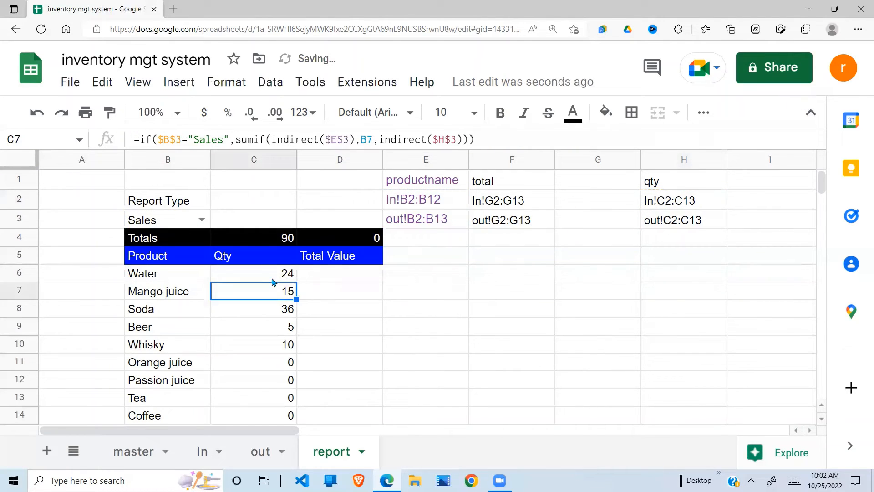
Copy the updated Qty formula from C6 down to C15
left_click(273, 280)
left_click_drag(297, 281, 297, 325)
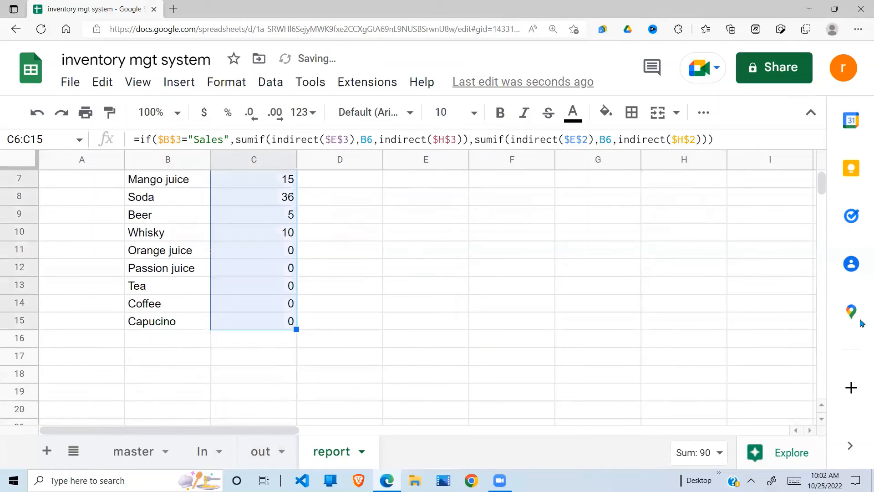
scroll(821, 200, "up", 3)
left_click(329, 307)
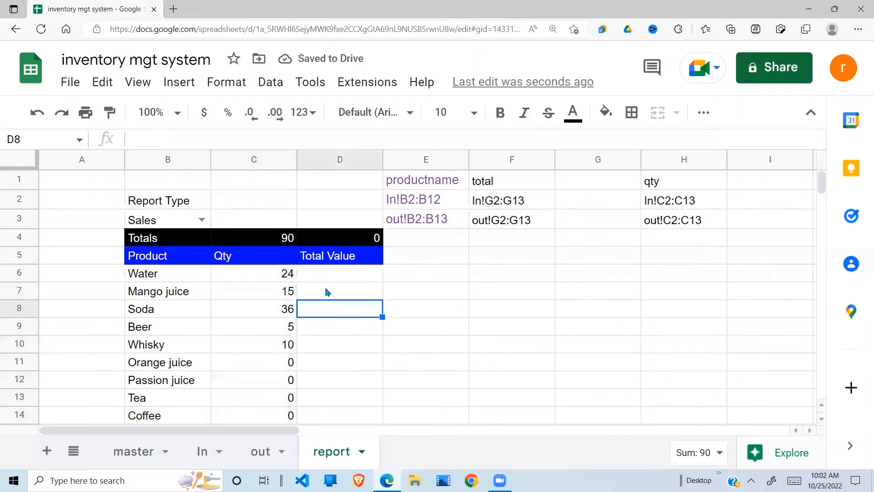
Switch the report type in B3 to Purchases and inspect the Qty total in C4 and the Water quantity in C6
left_click(279, 279)
left_click(201, 226)
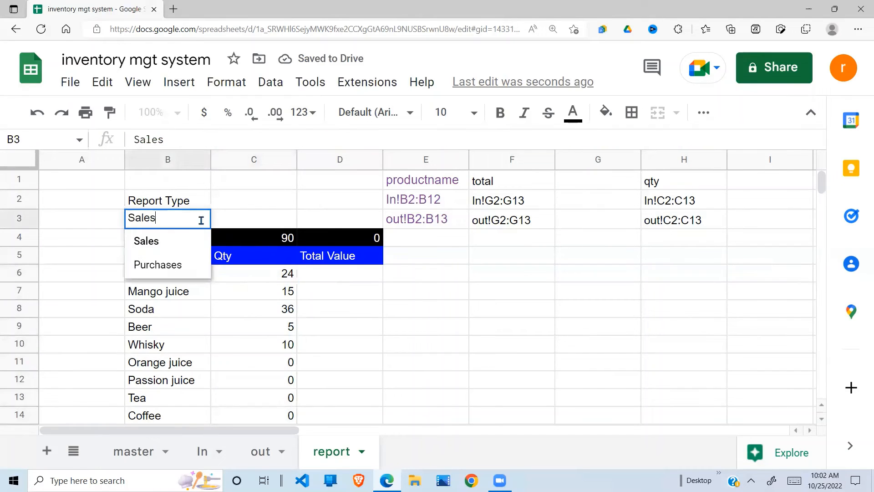
left_click(157, 264)
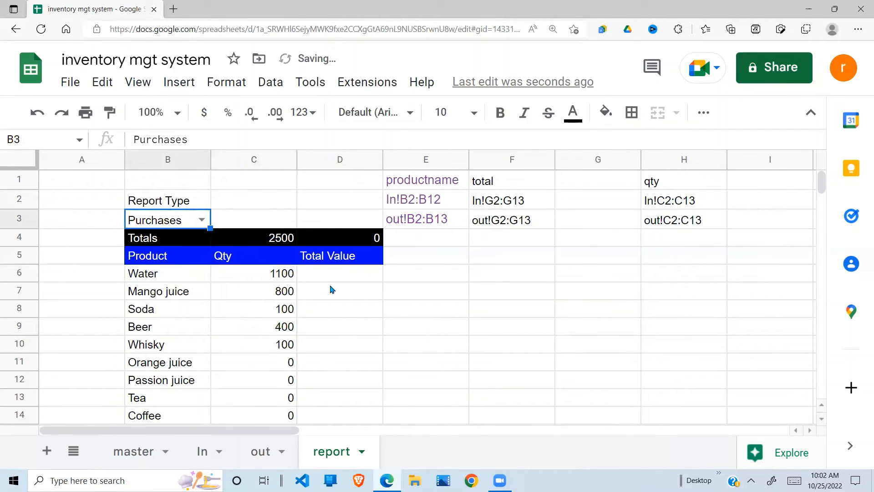
left_click(282, 237)
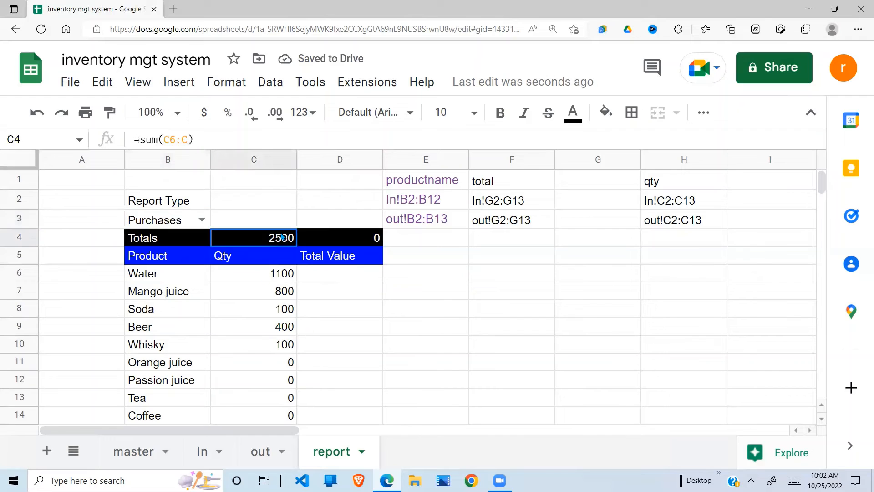
left_click(284, 281)
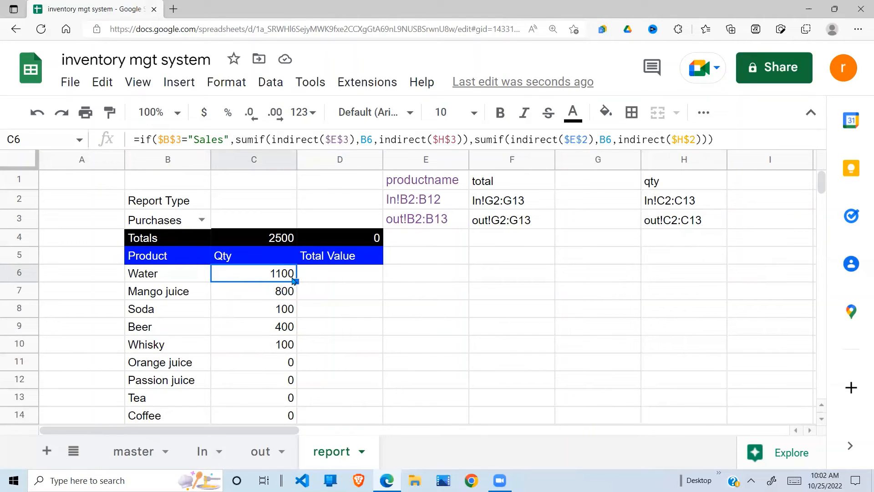
Check the Water quantities in rows 2, 5, 9 and 12 of the In sheet against Water's Qty in the report
left_click(202, 451)
left_click(182, 253)
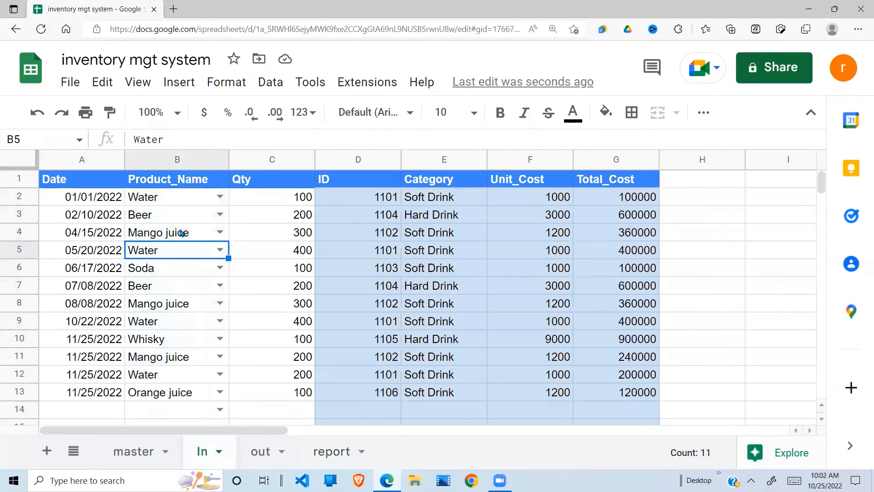
left_click_drag(169, 202, 669, 201)
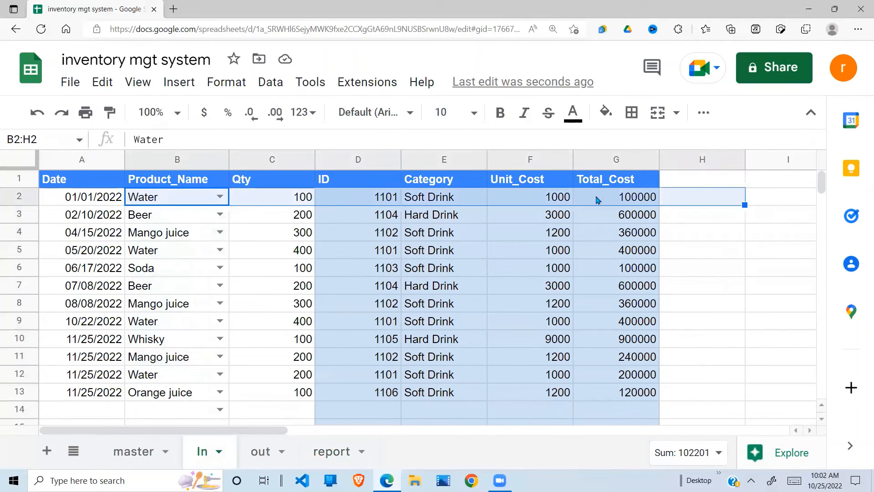
left_click(559, 199)
left_click(312, 198)
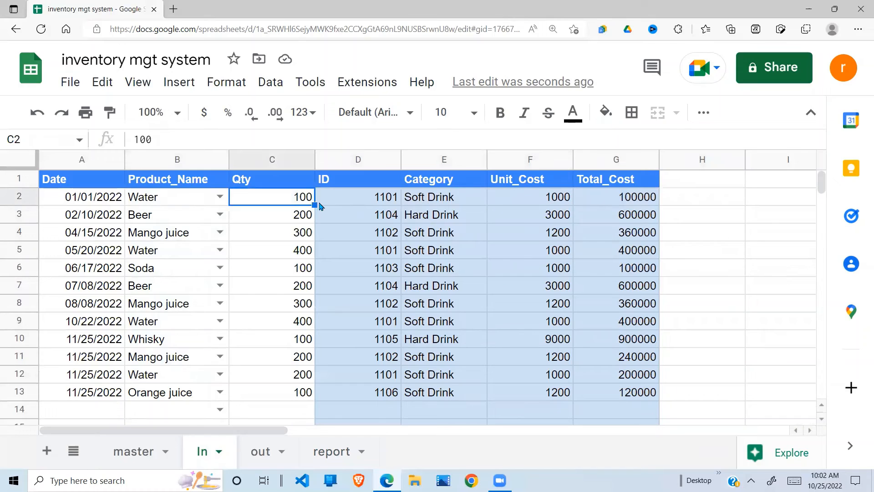
left_click_drag(182, 254, 321, 250)
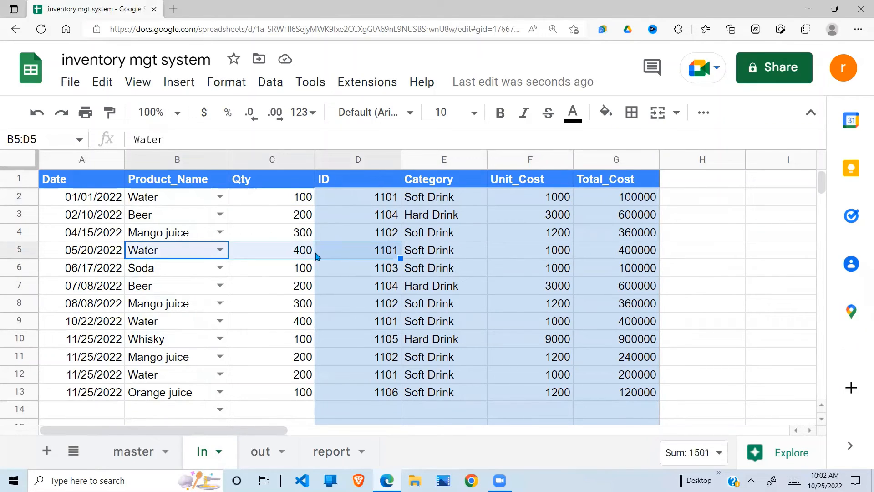
left_click_drag(175, 324, 300, 324)
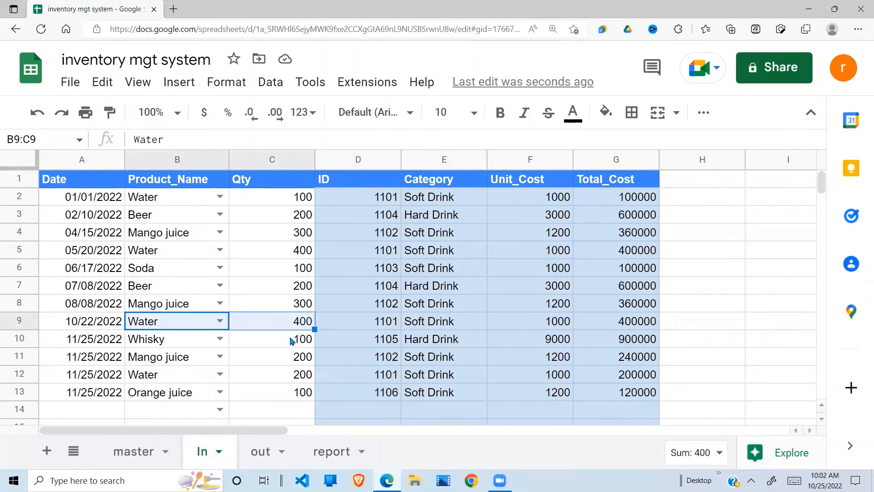
left_click_drag(164, 378, 263, 380)
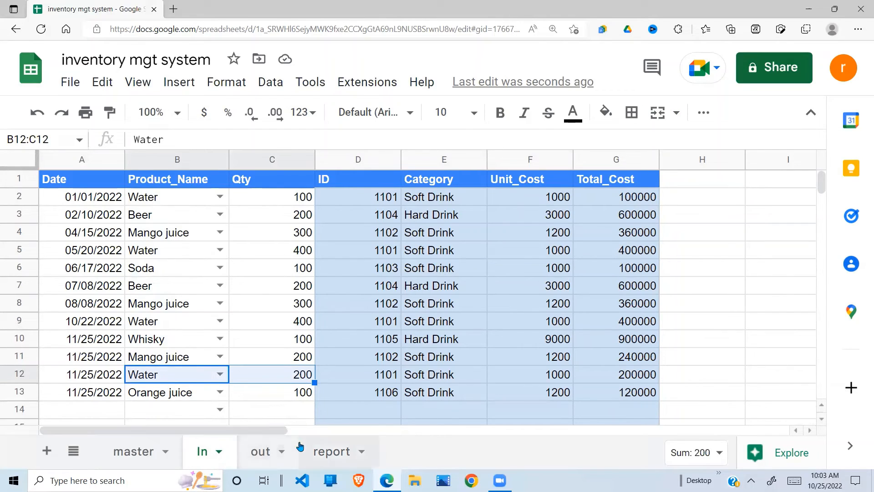
left_click(328, 452)
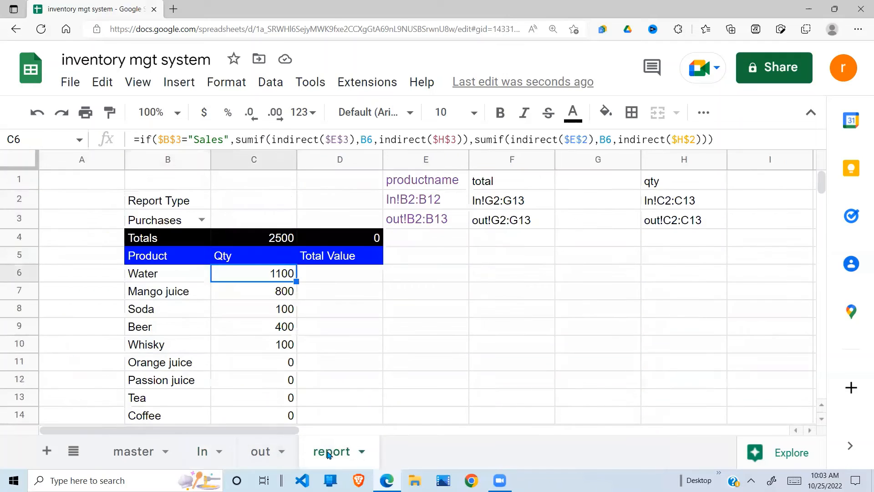
left_click(370, 348)
left_click(292, 278)
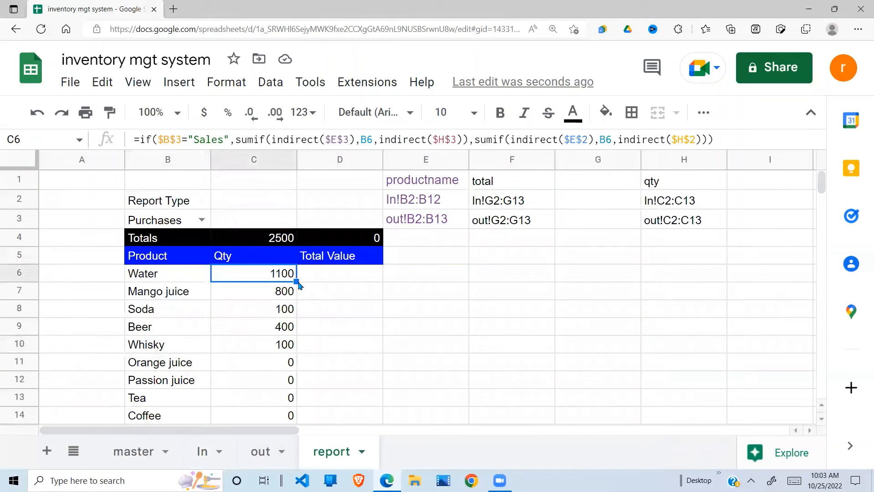
Start an IF formula in D6 that tests $B$3="Sales" and opens a SUMIF as its true value
left_click(335, 273)
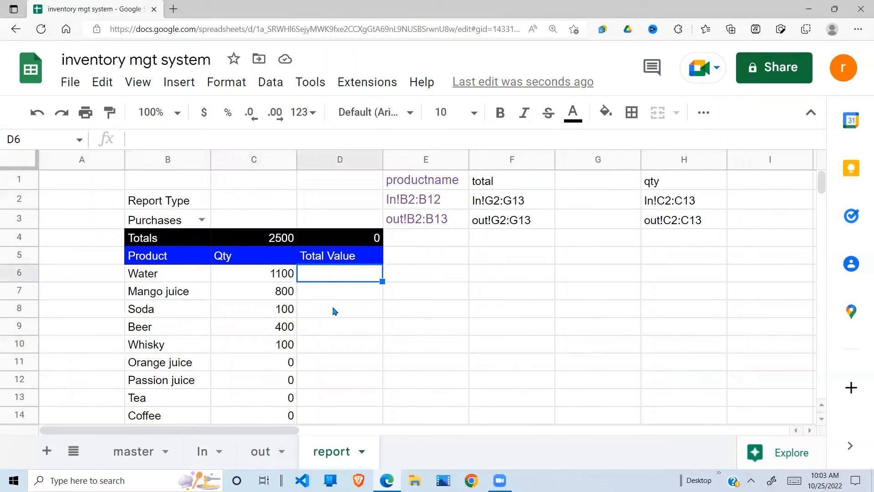
type("=if")
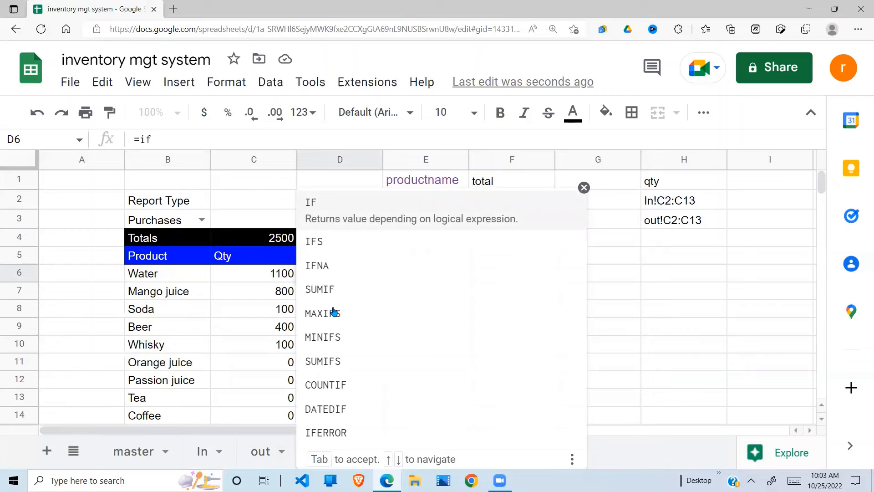
key("BackSpace")
key("BackSpace")
type("if(")
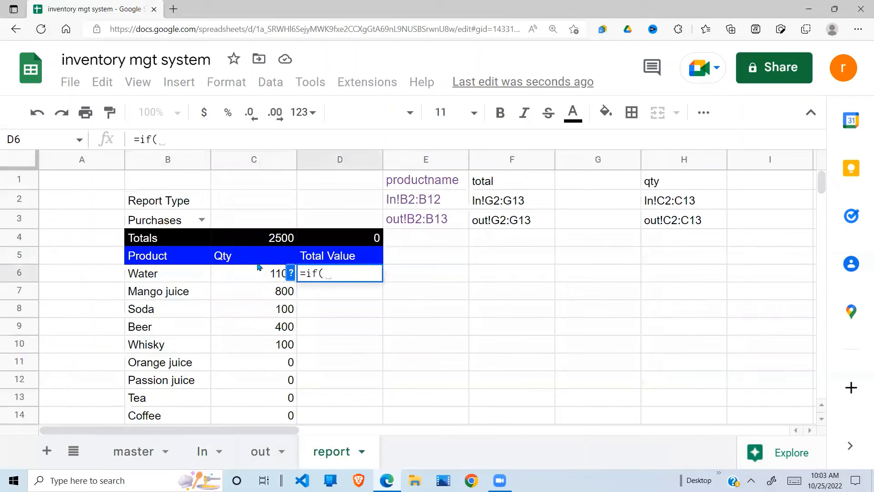
left_click(199, 222)
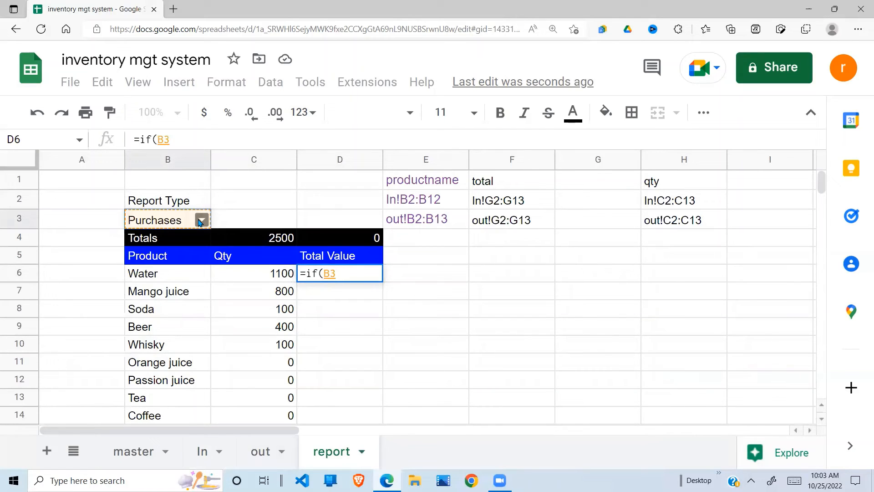
key("F4")
type("=")
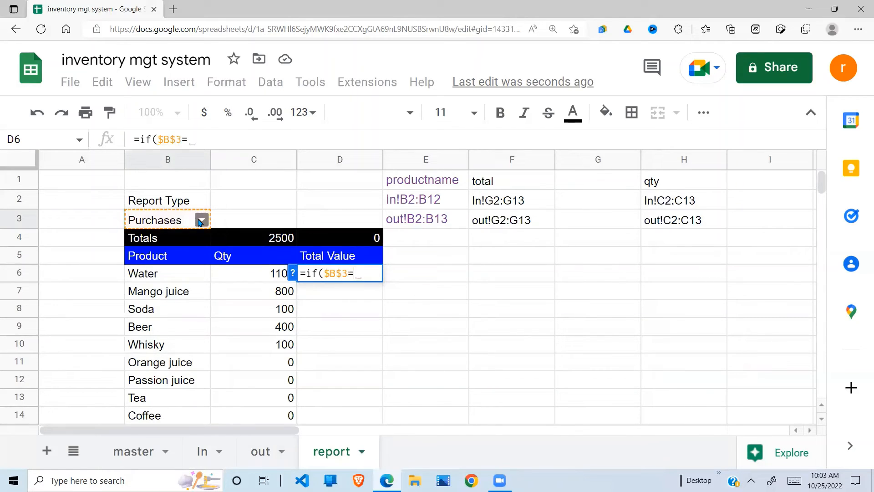
type("\"S")
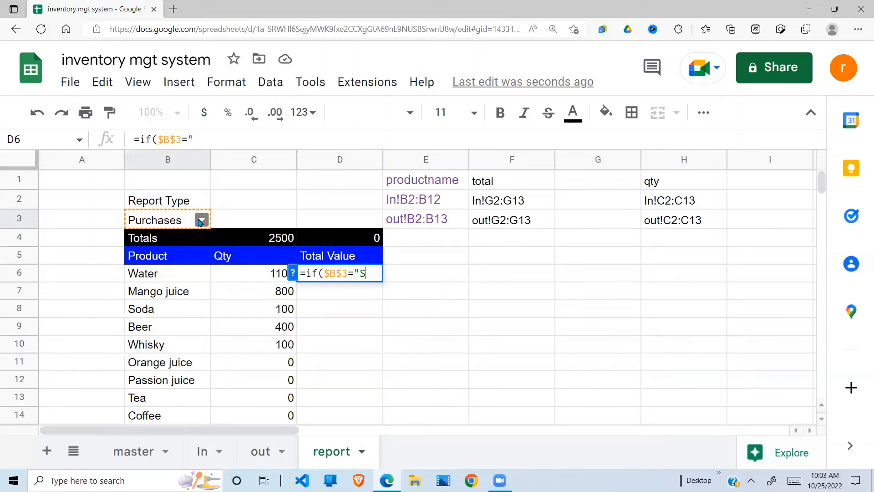
type("ales\"")
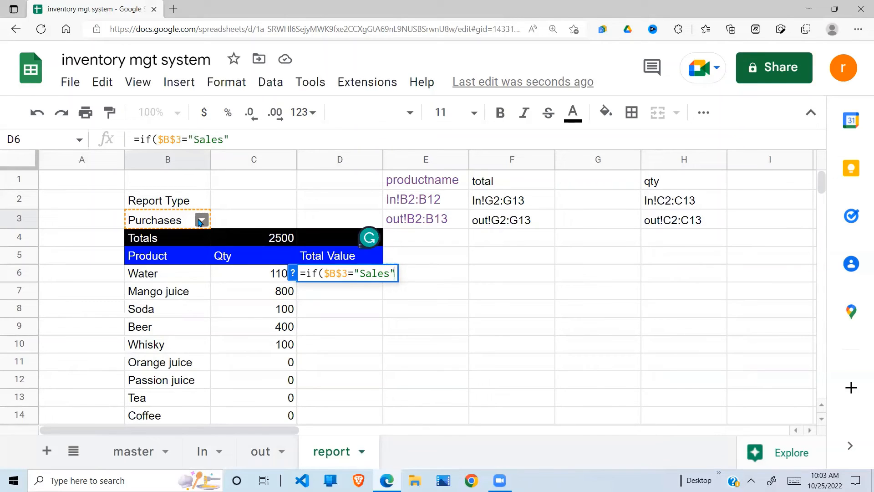
type(",sum")
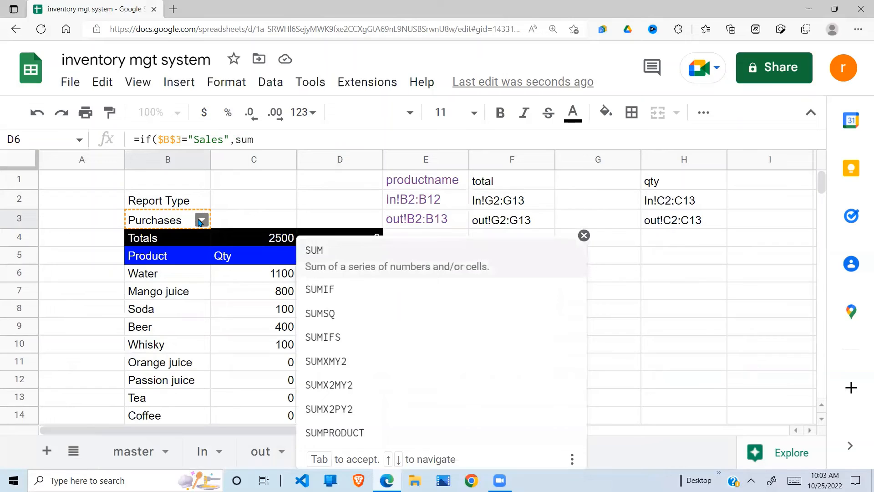
type("if(")
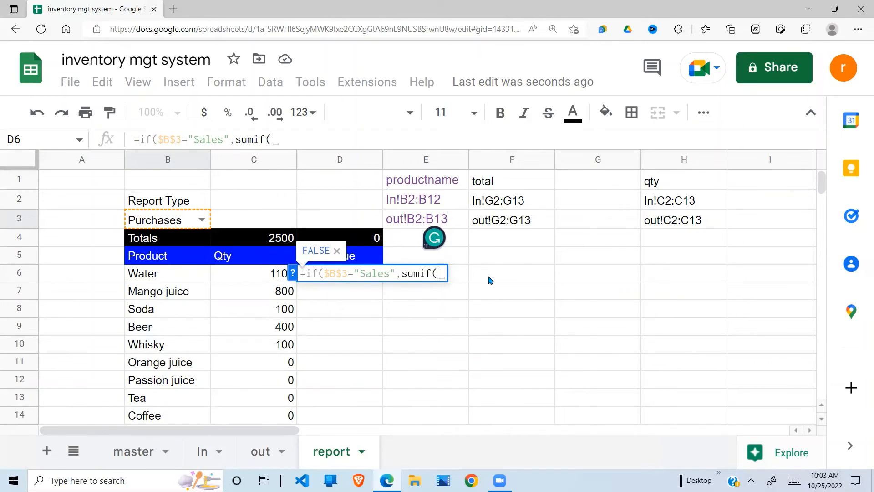
type("indirect(")
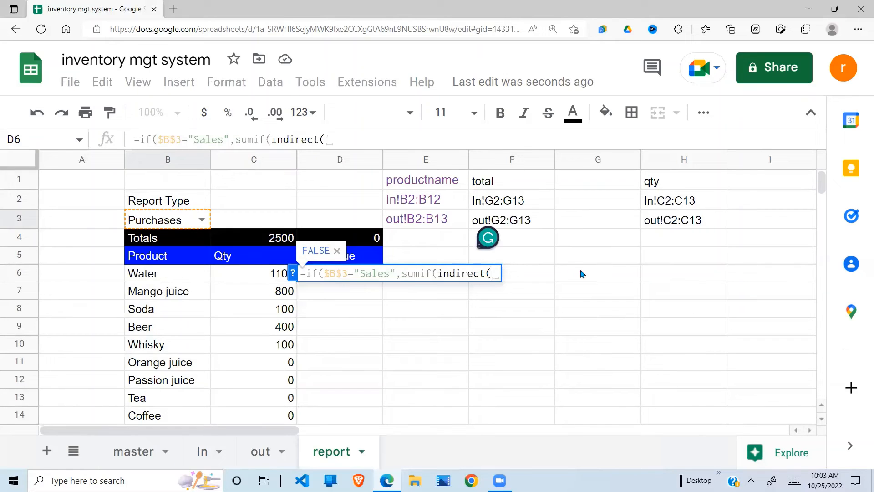
left_click(523, 221)
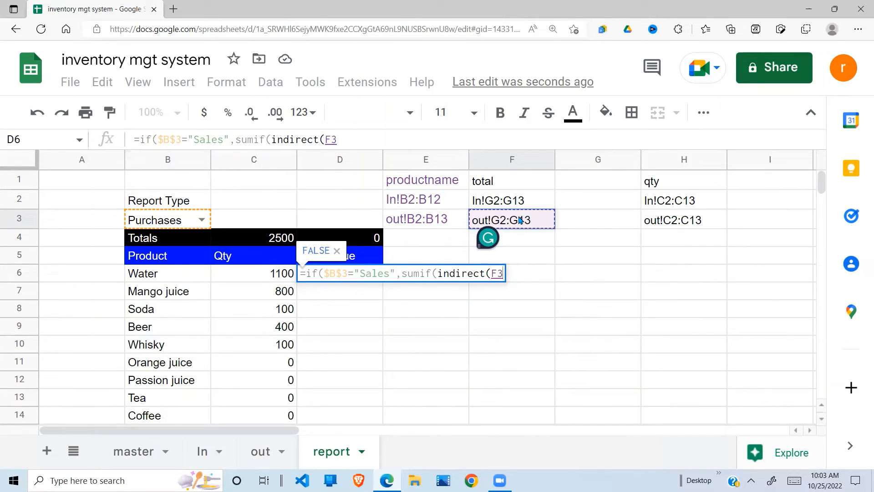
key("F4")
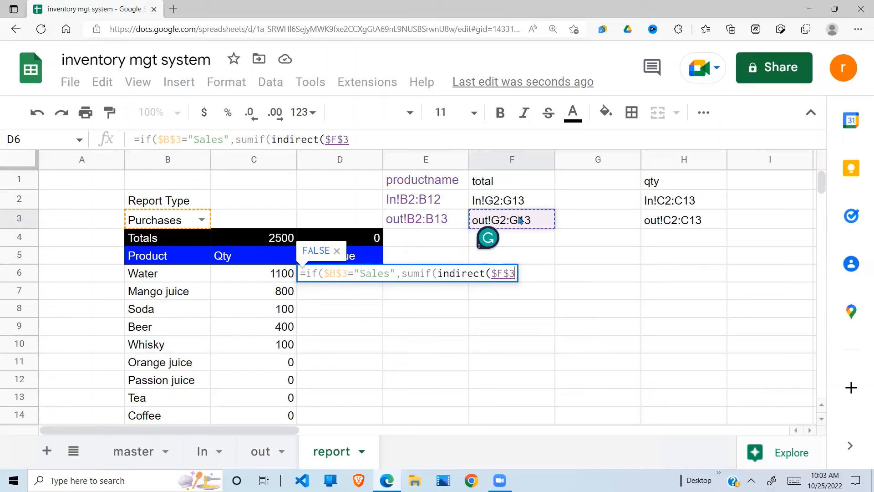
type(")")
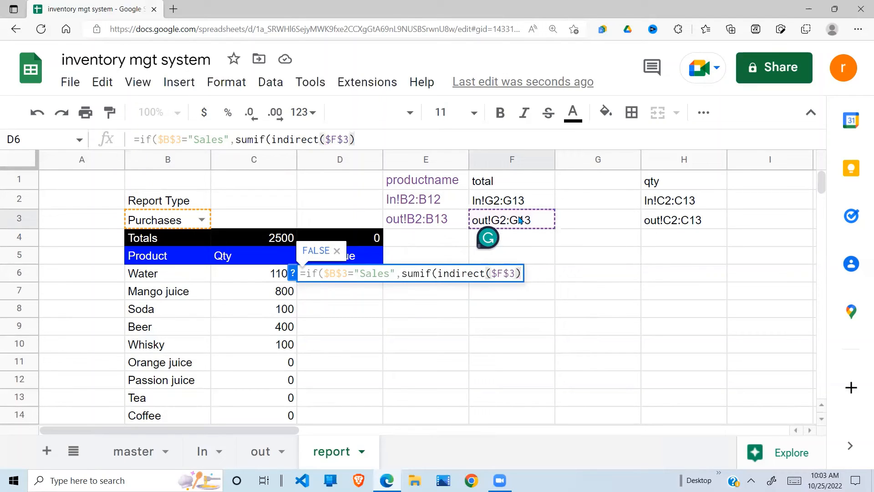
key("BackSpace")
key("BackSpace")
key("BackSpace")
key("BackSpace")
key("BackSpace")
key("BackSpace")
key("BackSpace")
key("BackSpace")
key("BackSpace")
key("BackSpace")
key("BackSpace")
key("BackSpace")
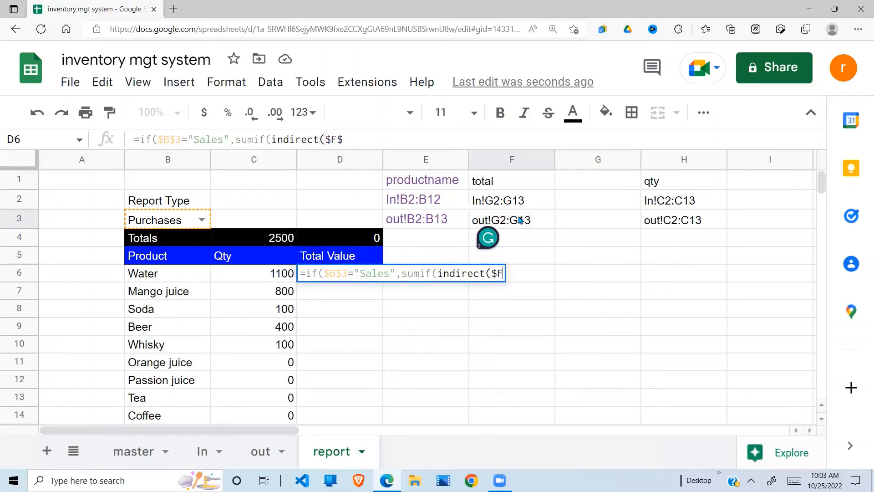
key("BackSpace")
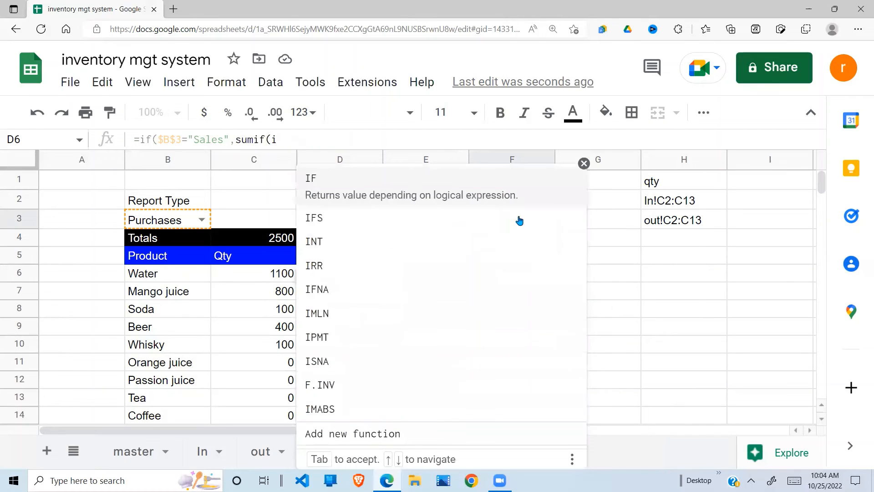
key("BackSpace")
key("BackSpace")
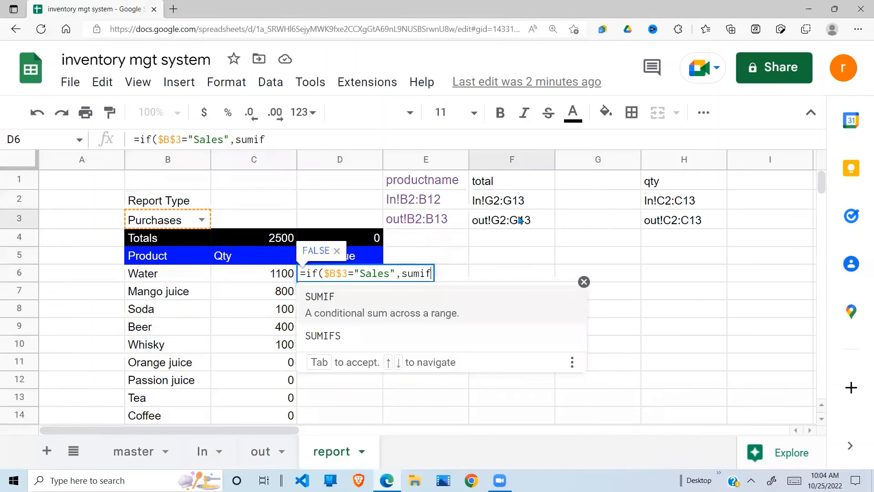
type("(")
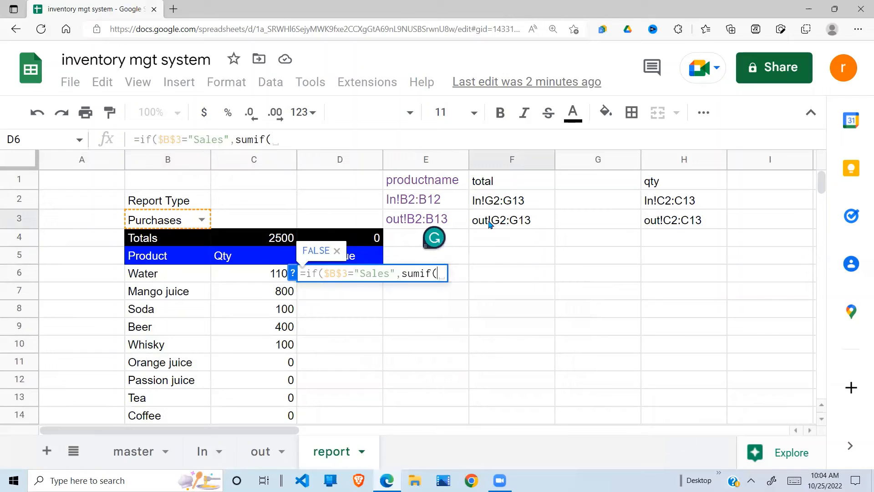
left_click(448, 223)
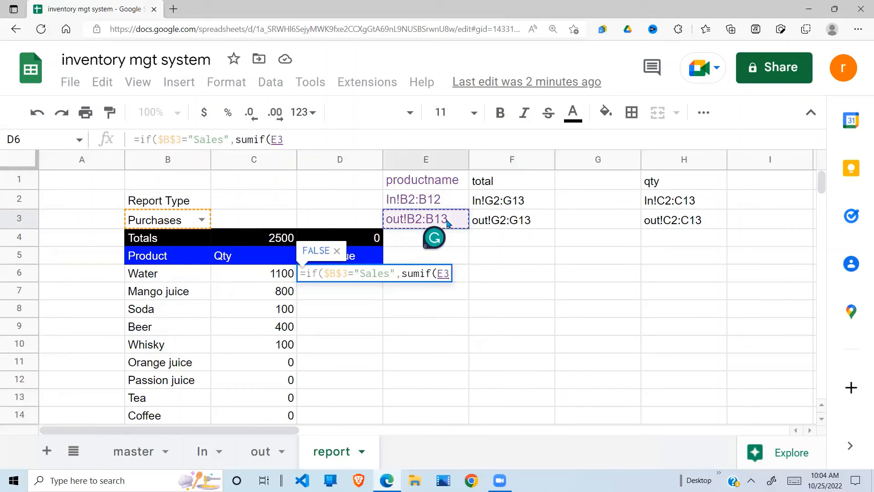
key("F4")
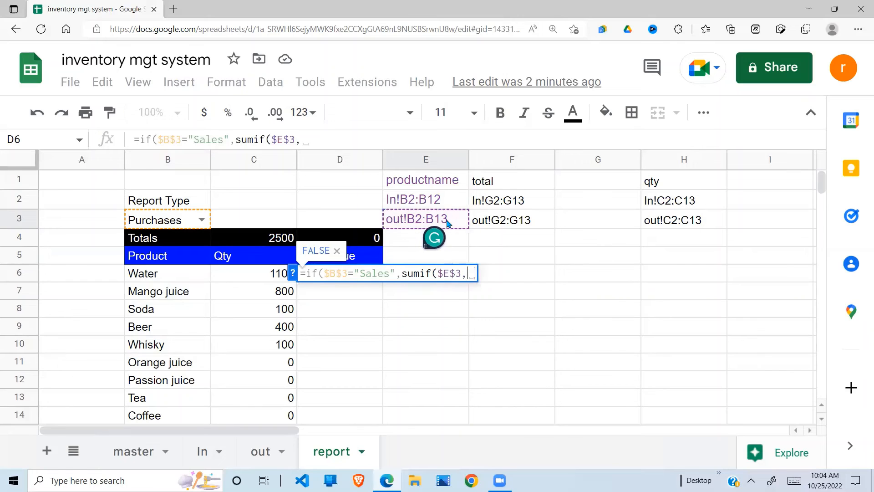
key("BackSpace")
key("BackSpace")
key("BackSpace")
key("BackSpace")
Set the range of the true-value SUMIF in D6 to indirect($E$3)
type("indirect")
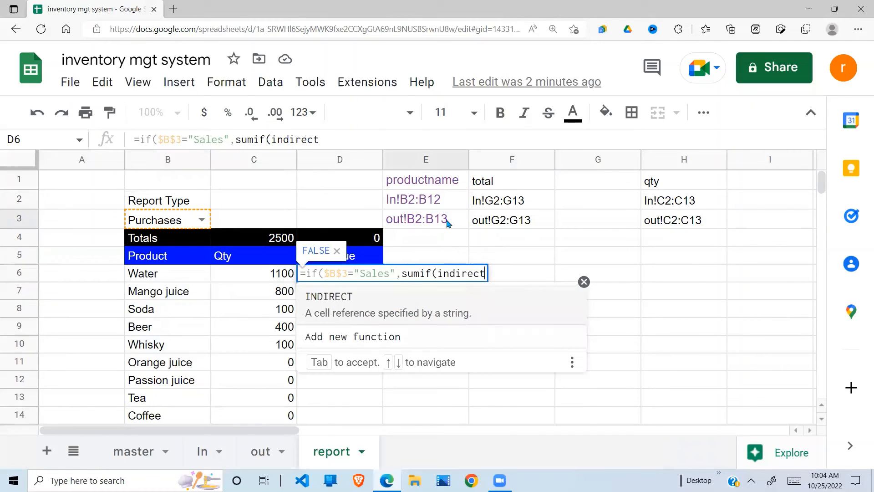
type("(")
left_click(430, 223)
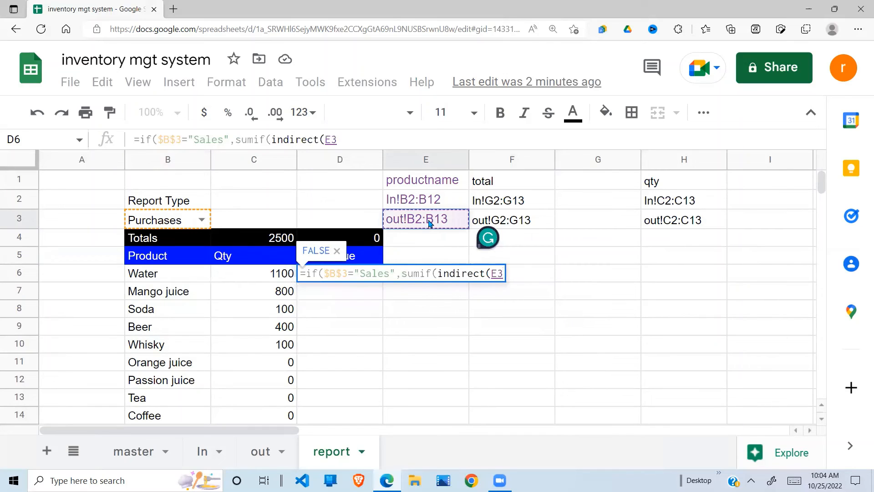
key("F4")
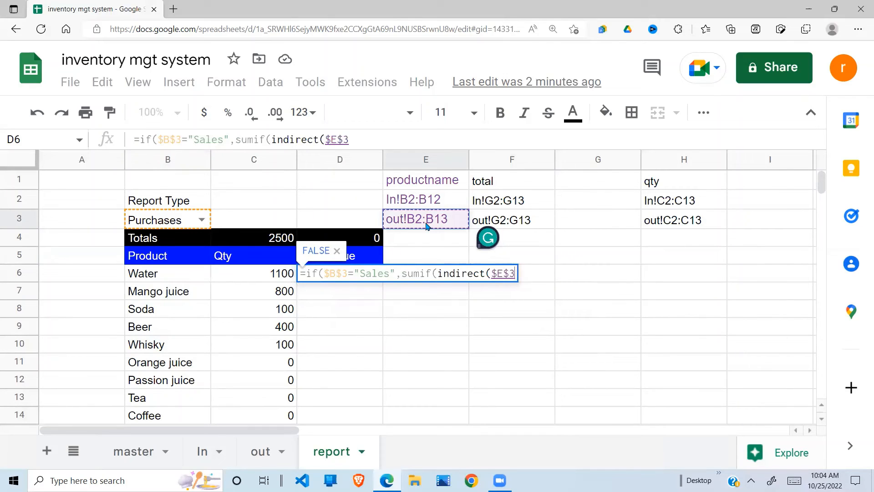
type("),")
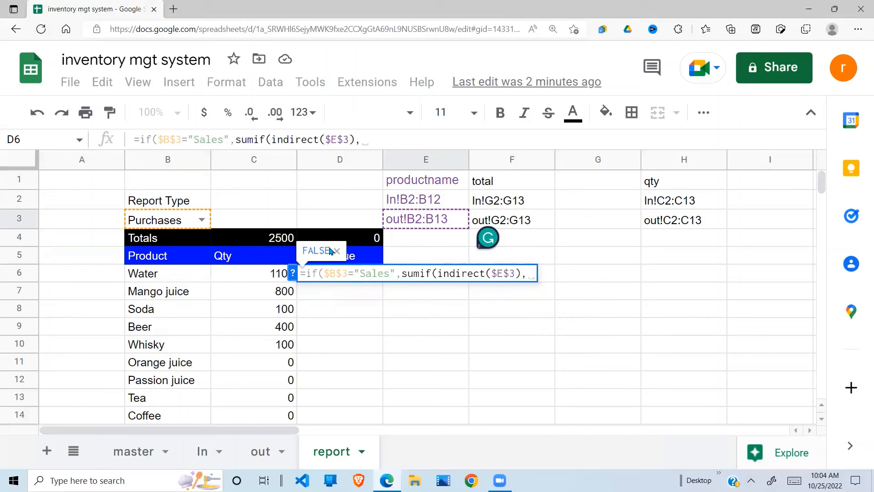
Complete the true-value SUMIF in D6 with criterion B6 and sum range indirect($F$3)
left_click(155, 279)
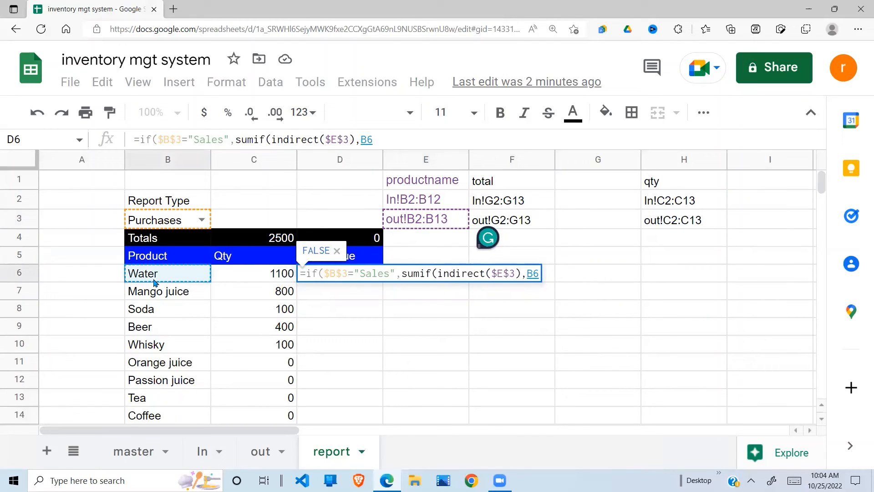
type(",")
type("indi")
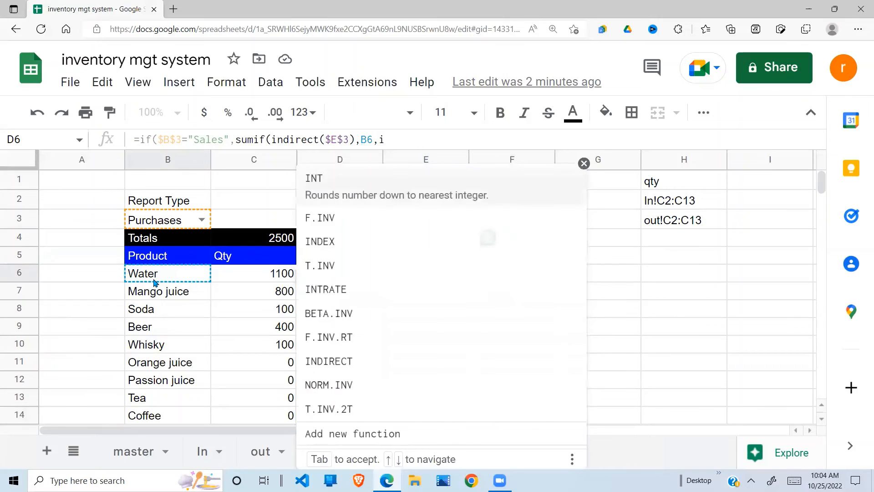
type("rect")
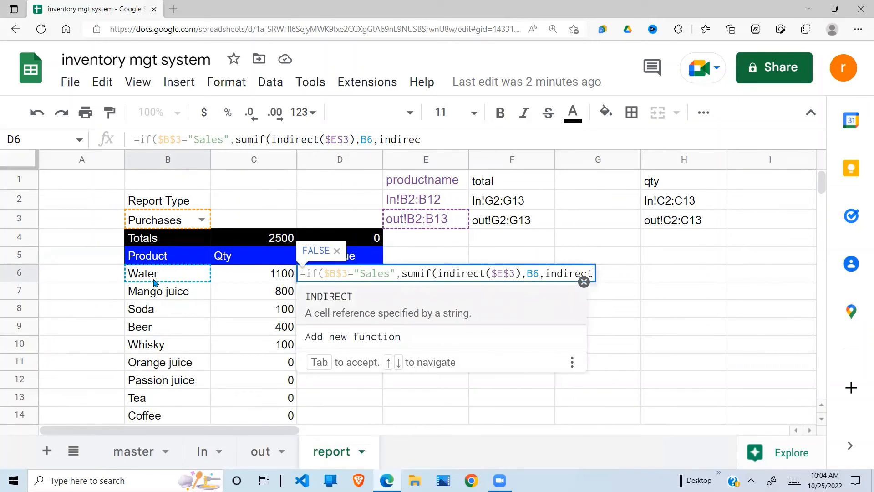
type("(")
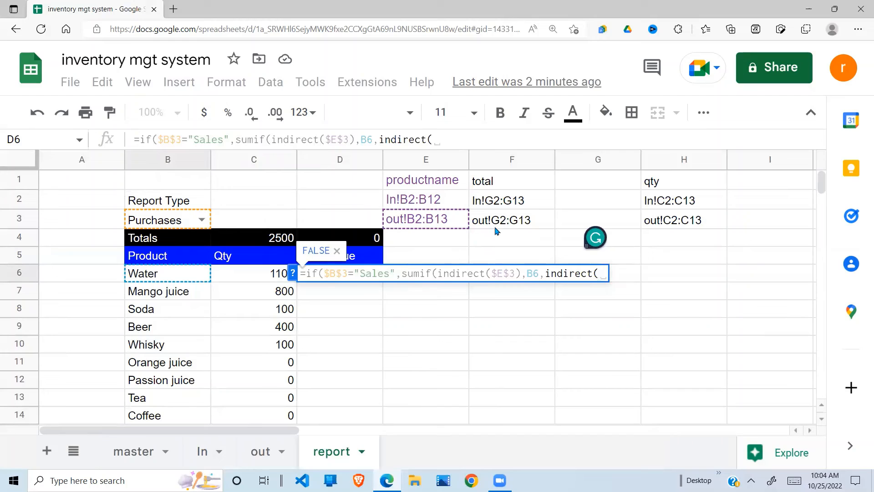
left_click(518, 222)
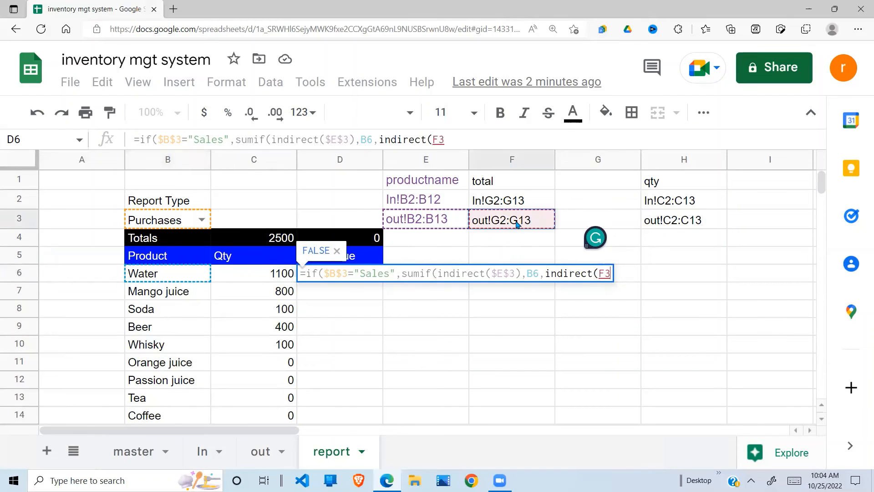
key("F4")
type(")")
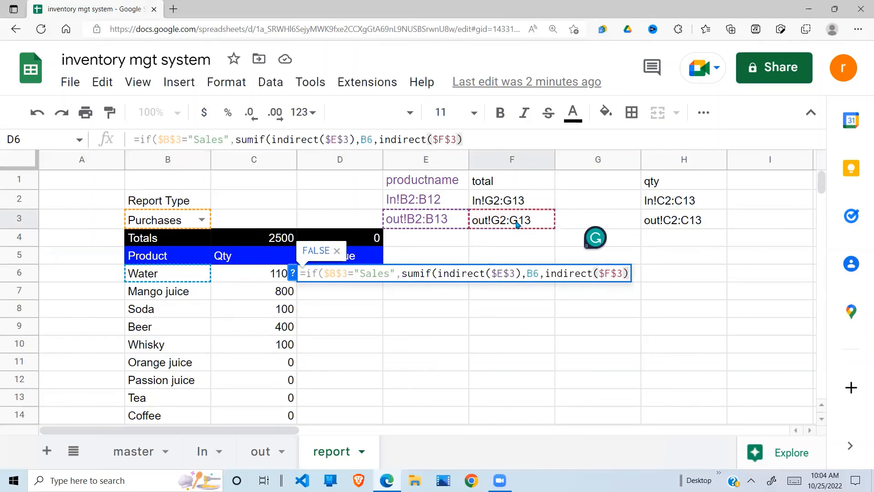
type(")")
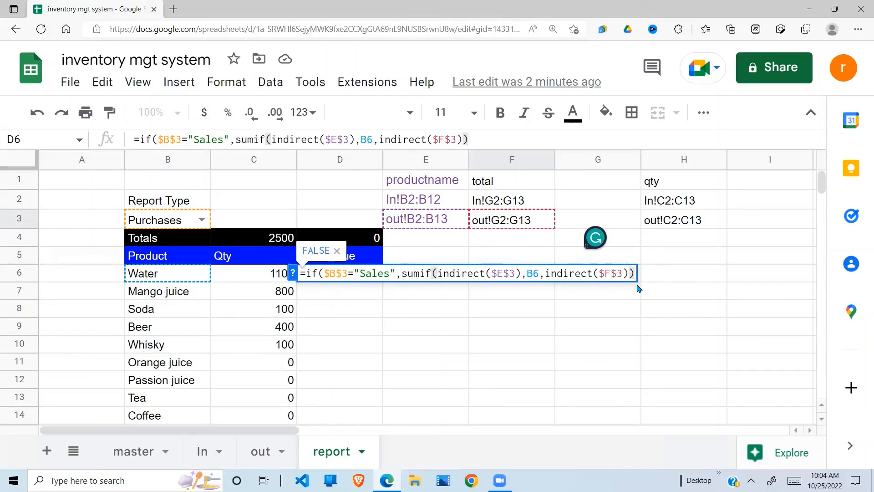
Add a second SUMIF as the false value of D6's IF formula, with range indirect($E$2)
type(",")
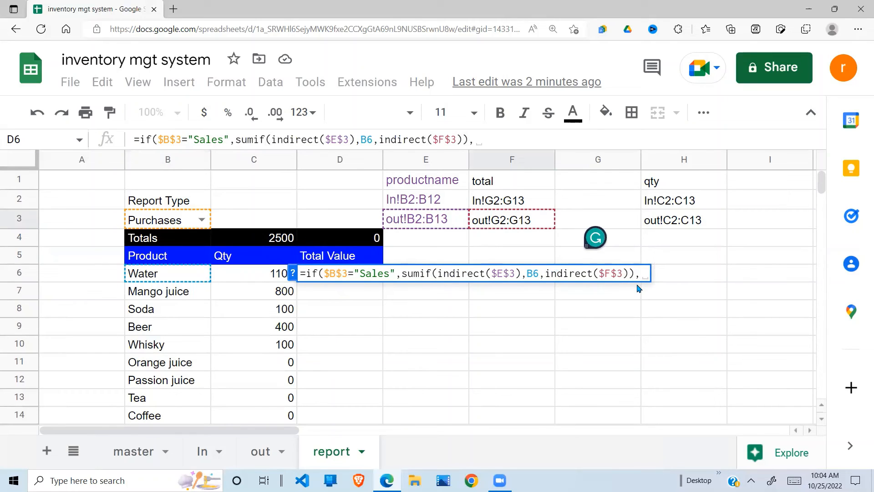
type("su")
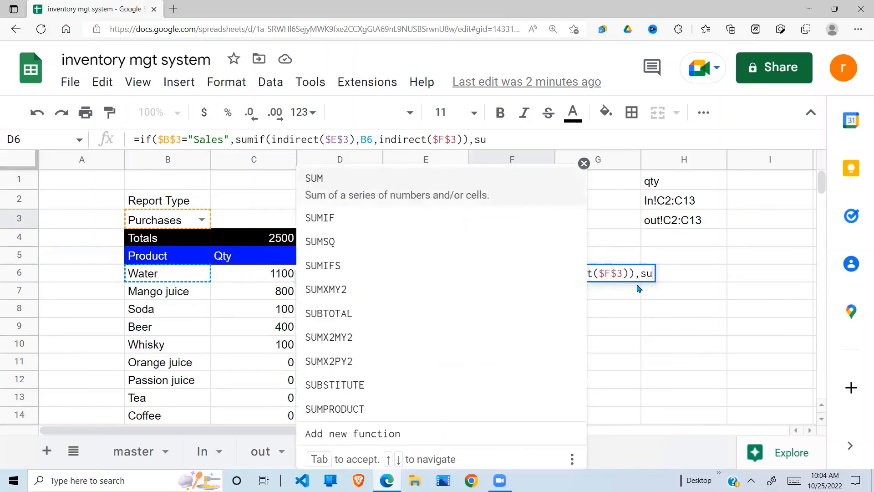
type("mif")
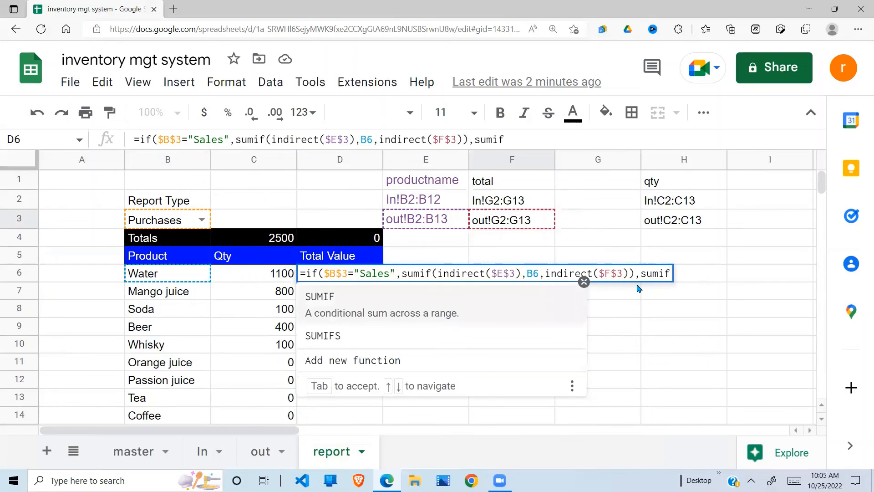
type("(indirect")
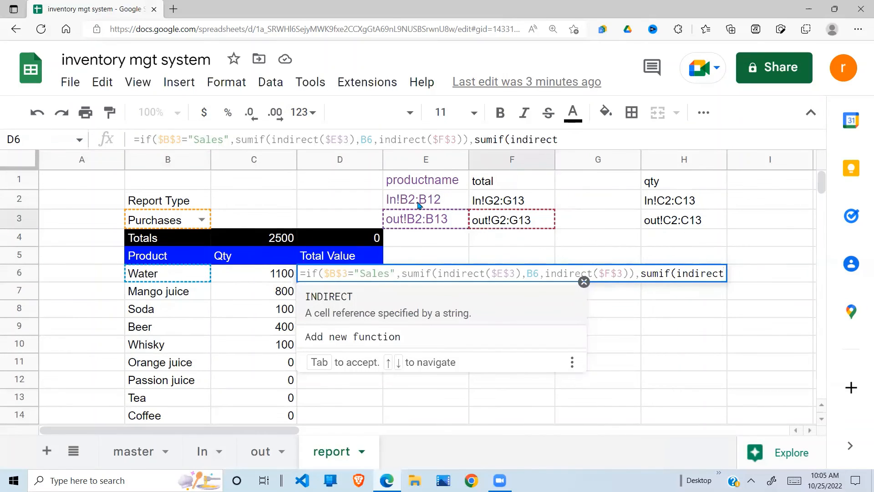
type("(")
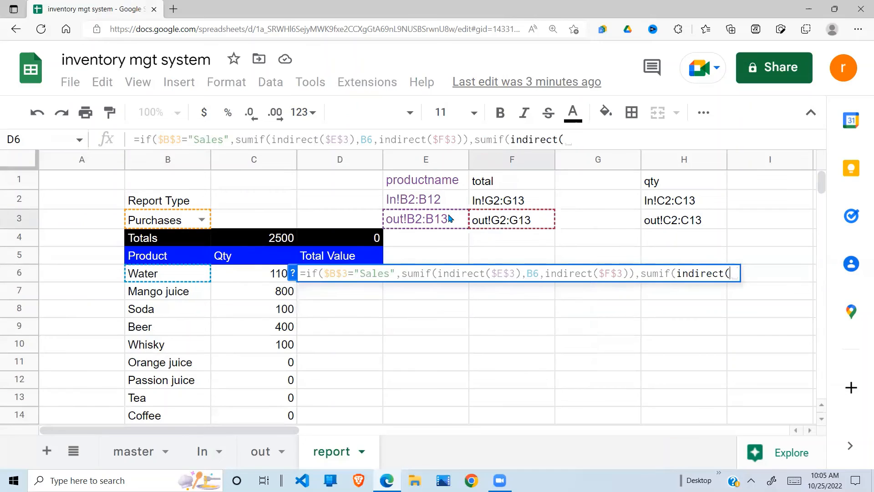
left_click(441, 202)
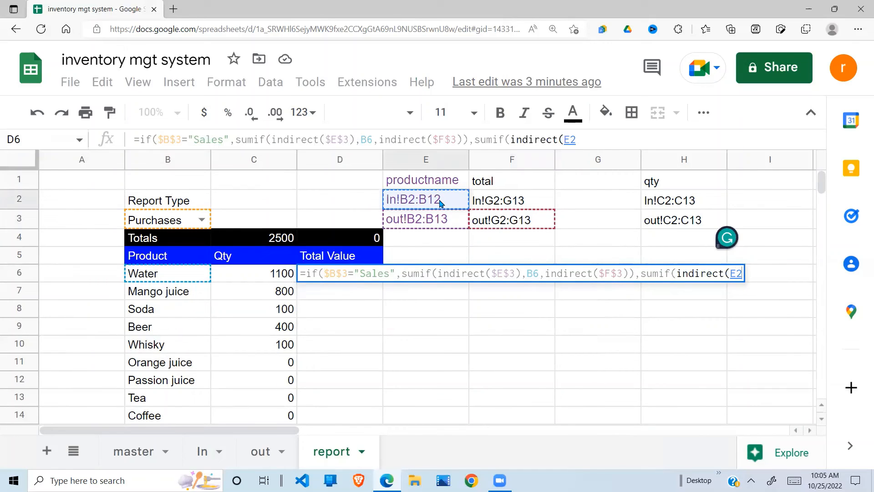
key("F4")
type("),")
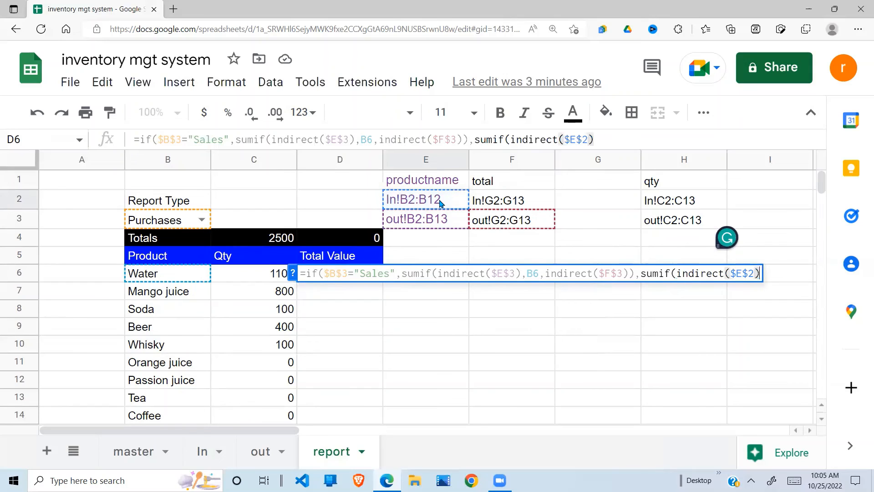
Complete the false-value SUMIF in D6 with criterion B6 and sum range indirect($F$2), and enter the formula
left_click(194, 275)
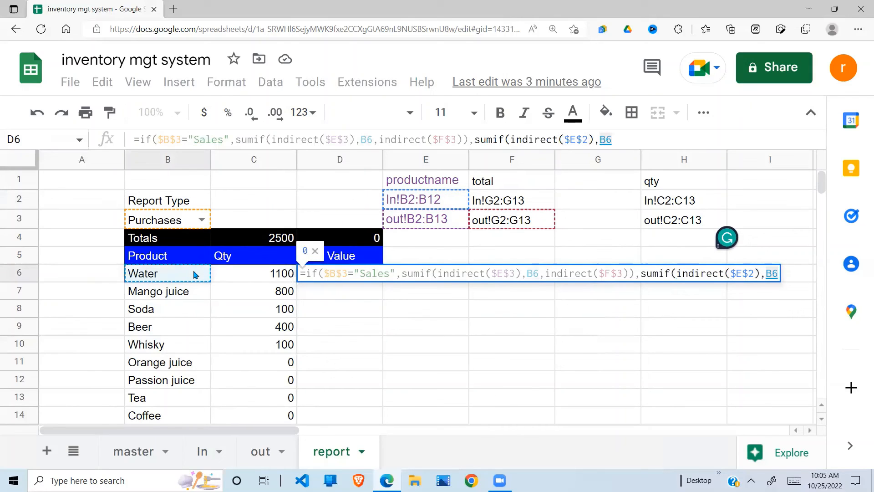
type(",")
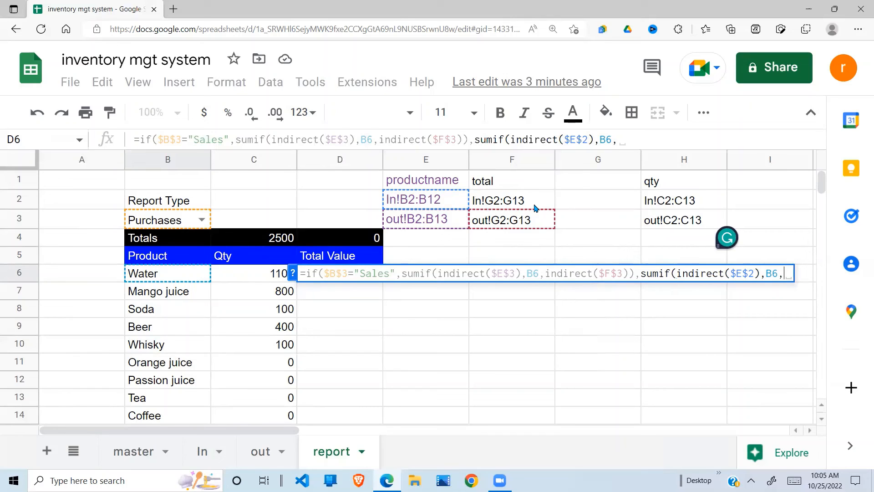
type("indi")
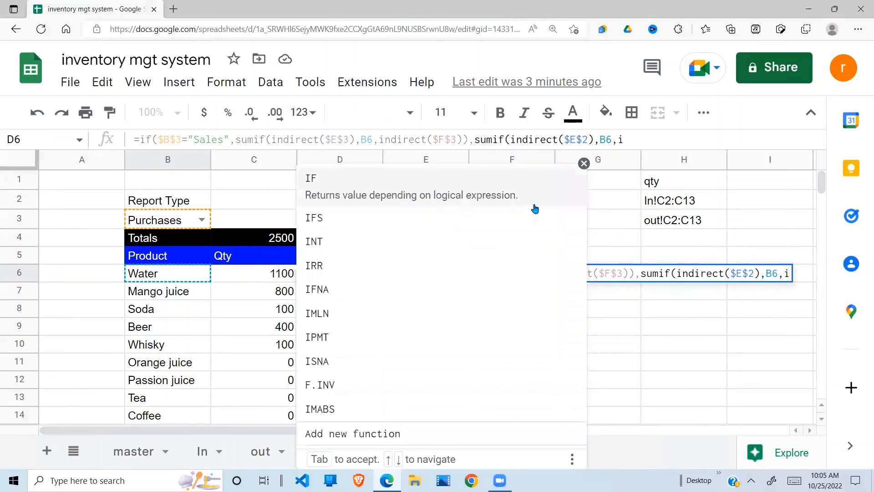
type("rect")
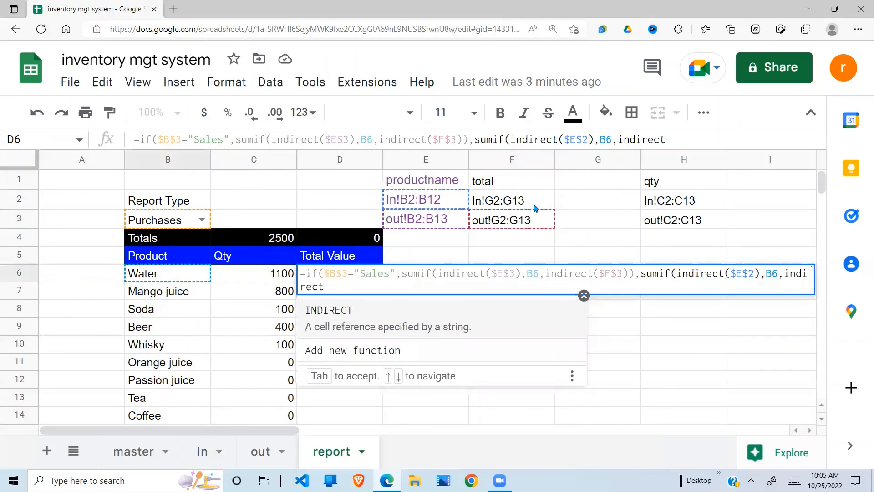
type("(")
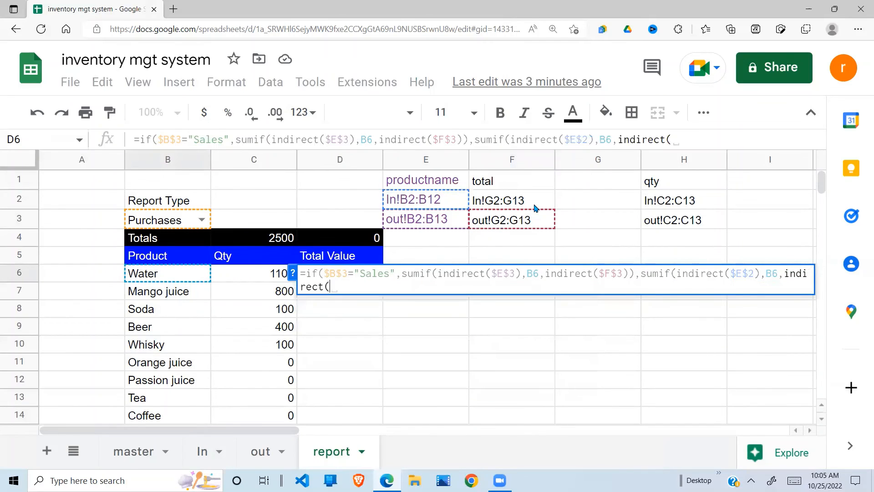
left_click(498, 210)
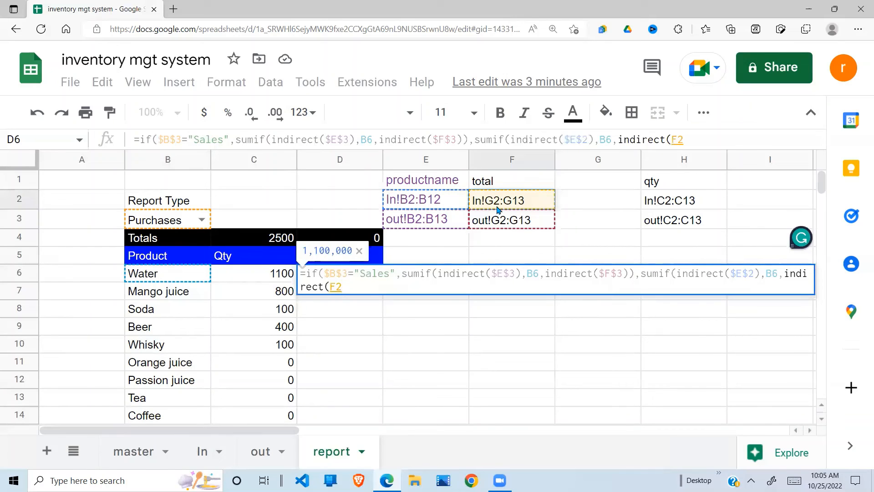
key("F4")
type(")")
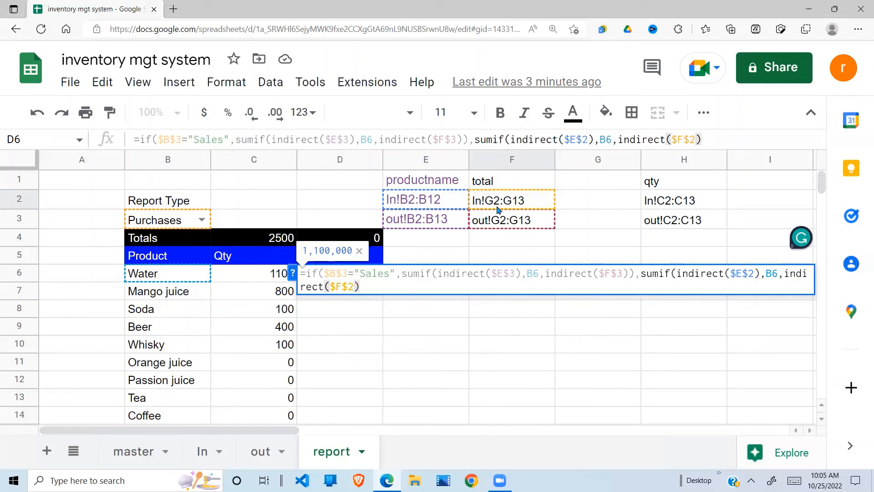
type(")")
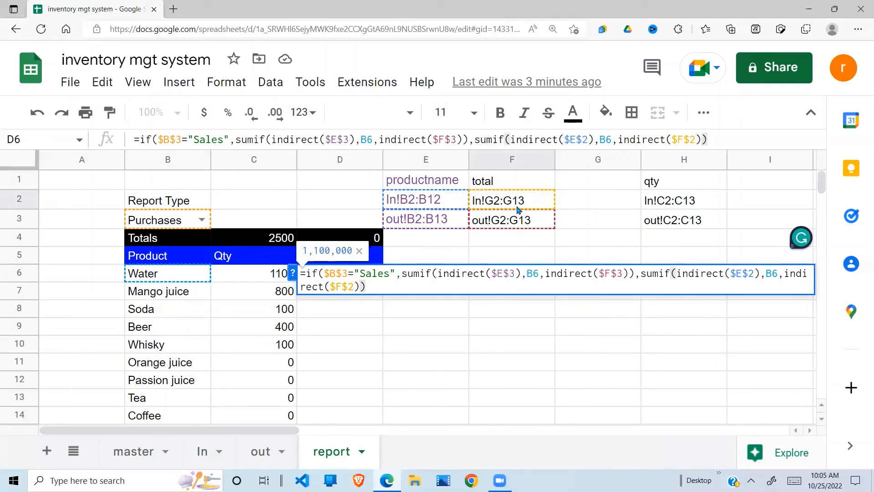
type(")")
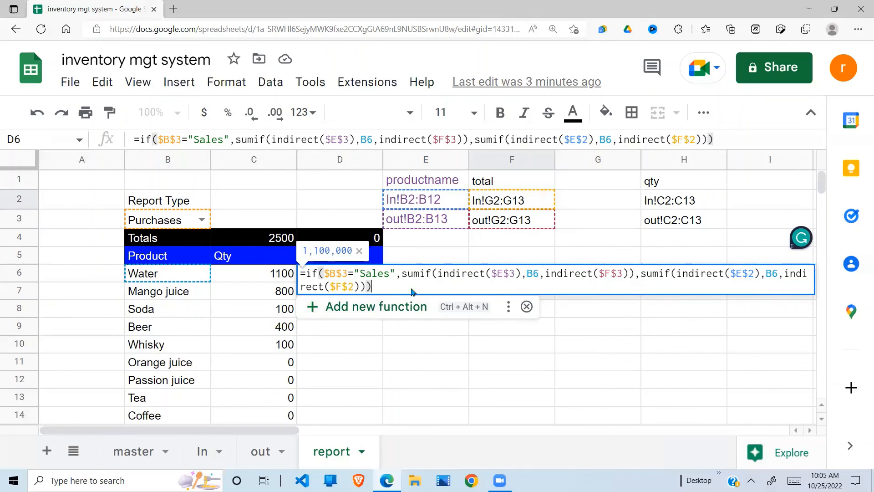
key("Return")
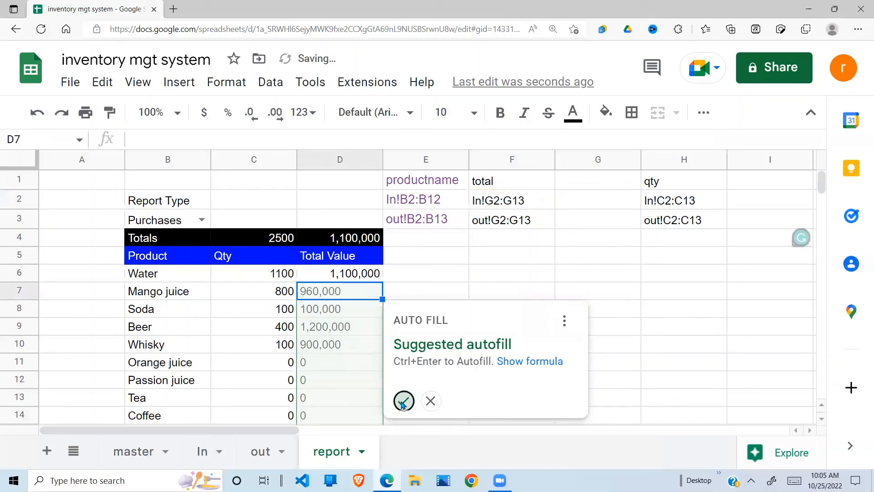
Accept the suggested autofill to extend the Total Value formula down column D for the remaining products
left_click(400, 400)
left_click(367, 279)
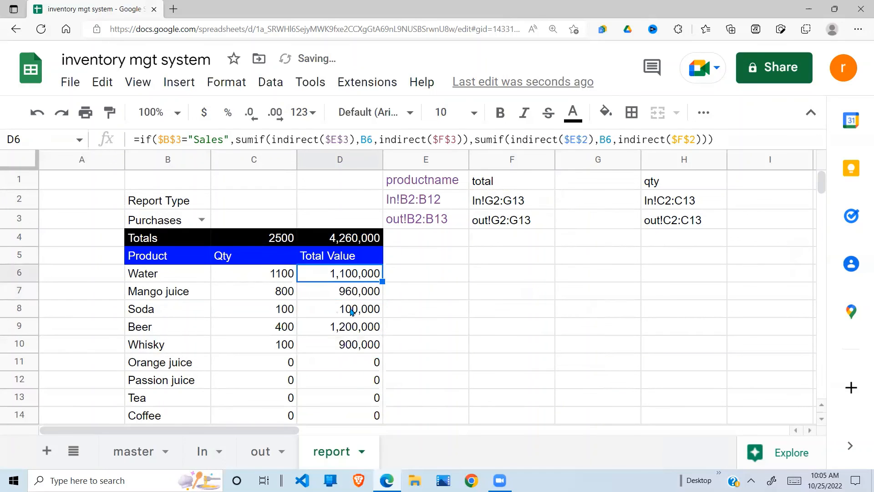
left_click(353, 312)
left_click(362, 278)
Check Water's Total_Cost entries in rows 2, 5, 9 and 12 of the In sheet against Water's Total Value in the Purchases report
left_click(192, 222)
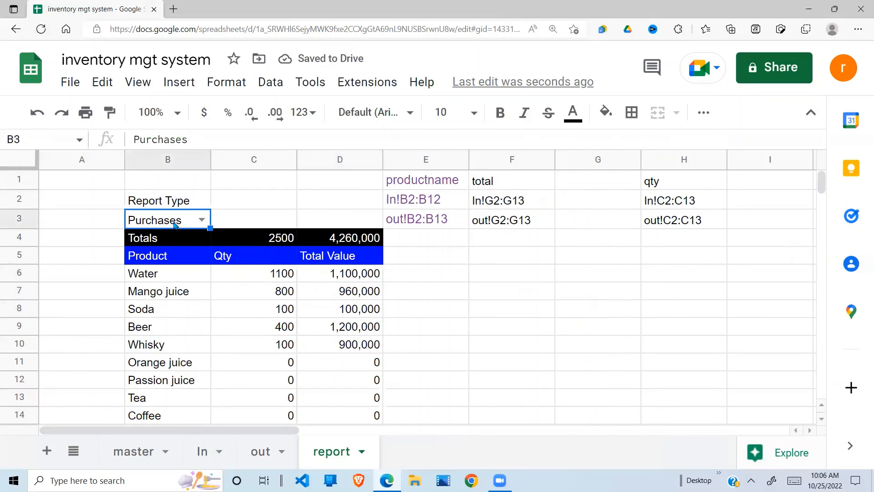
left_click(165, 280)
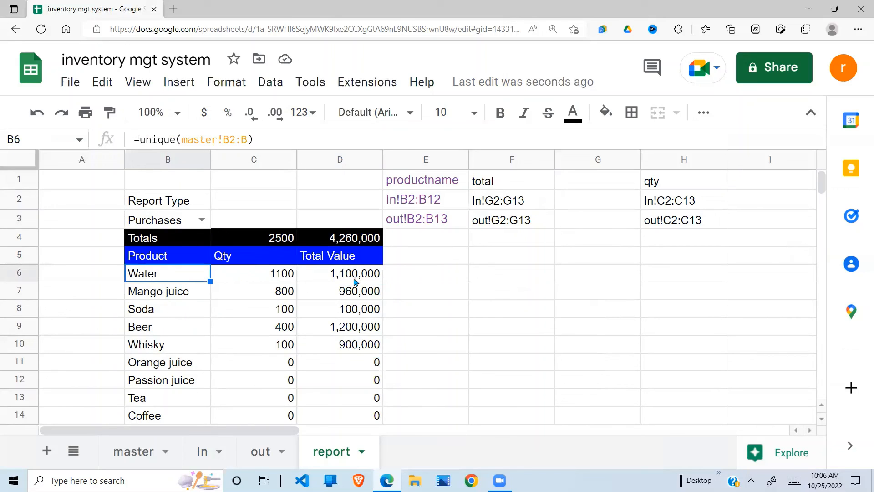
left_click(368, 281)
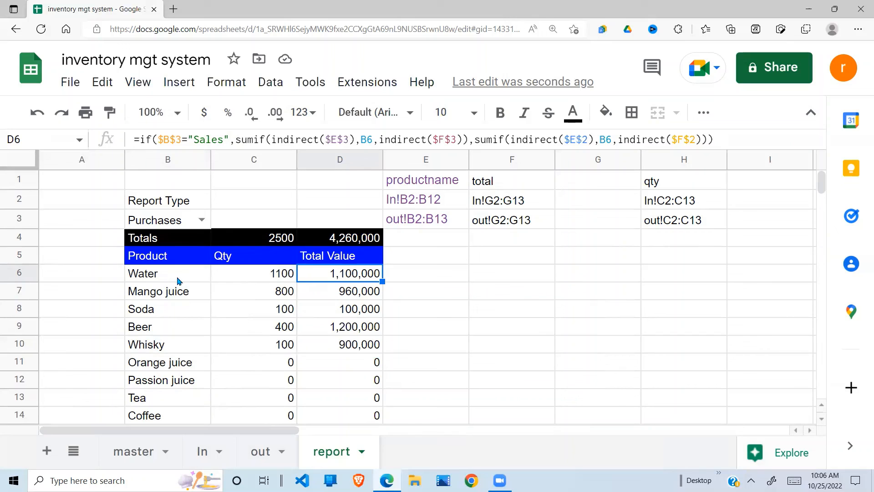
left_click(195, 452)
left_click(221, 285)
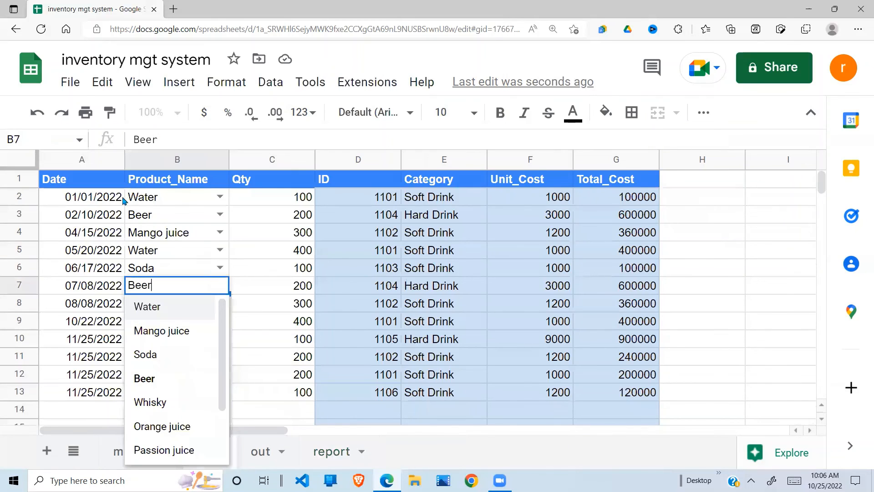
left_click(155, 203)
left_click(646, 202)
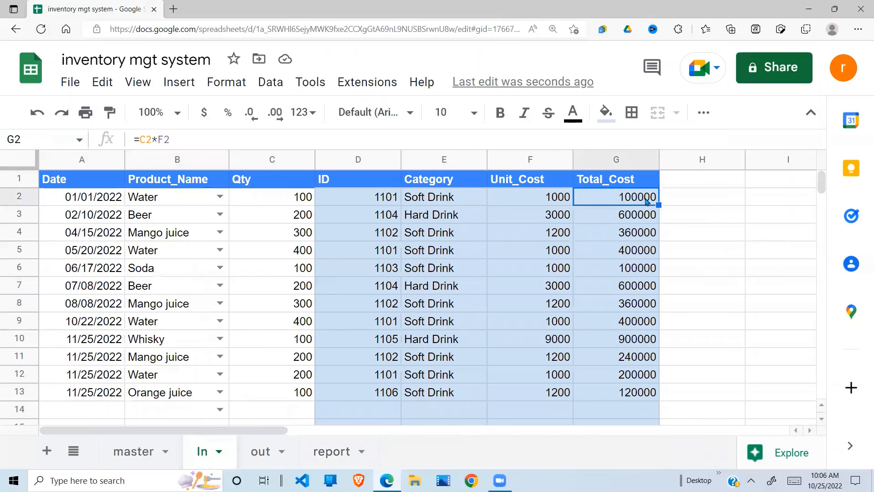
left_click(156, 255)
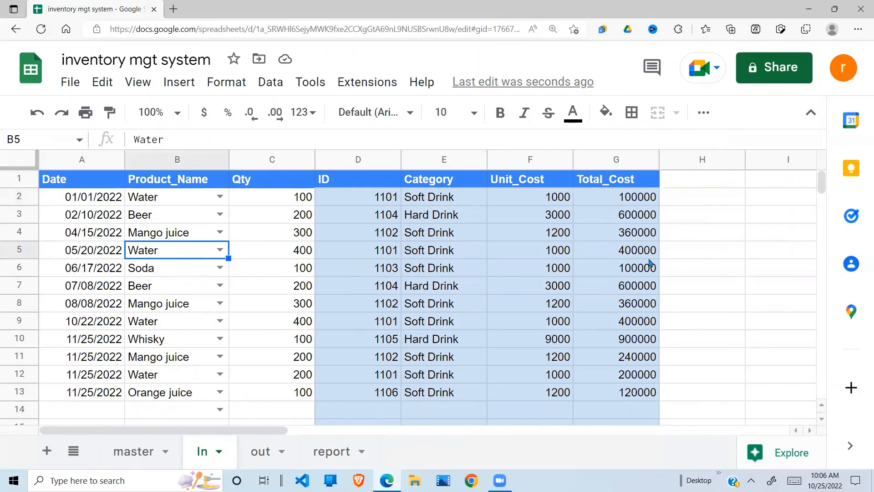
left_click(655, 250)
left_click(153, 324)
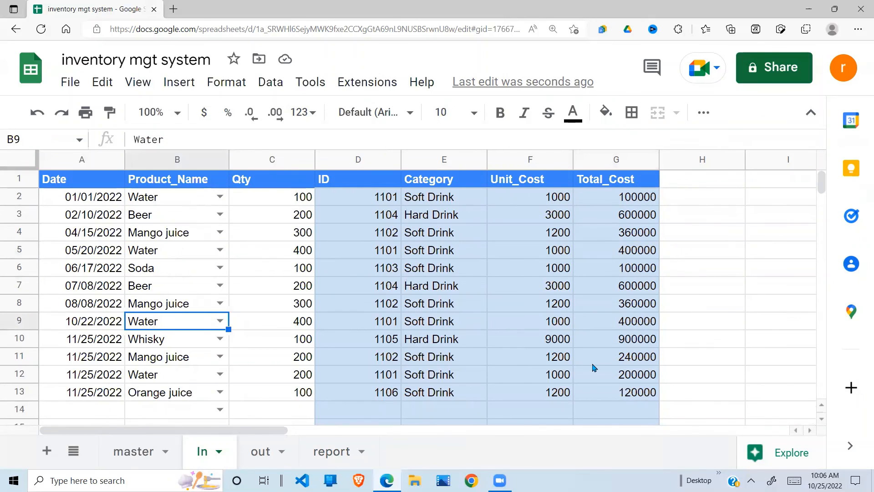
left_click(650, 326)
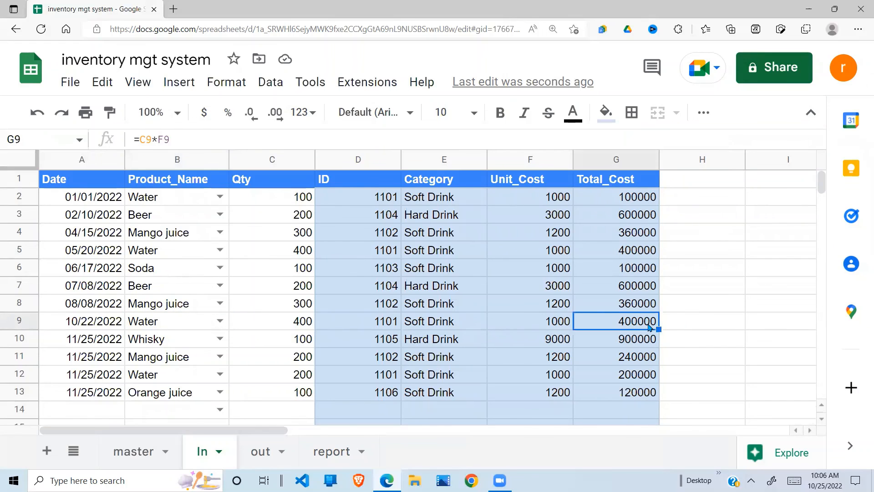
left_click(648, 202)
left_click(654, 250)
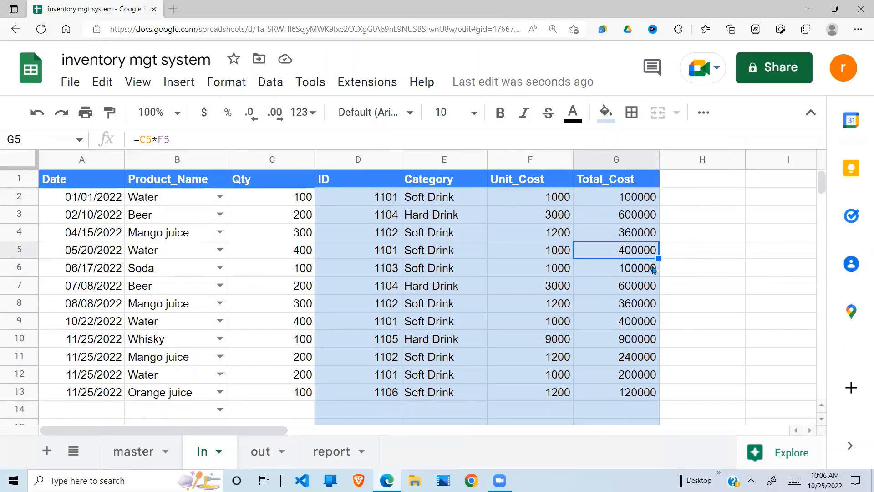
left_click(631, 325)
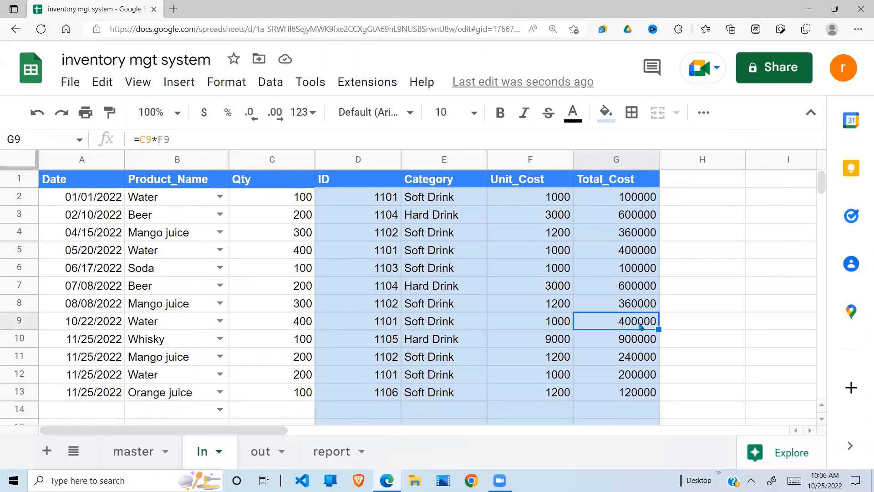
left_click(153, 371)
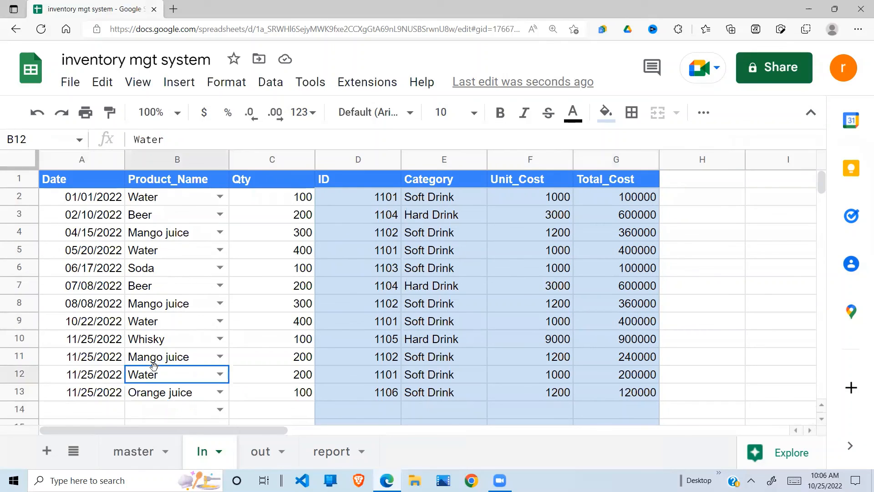
left_click(654, 367)
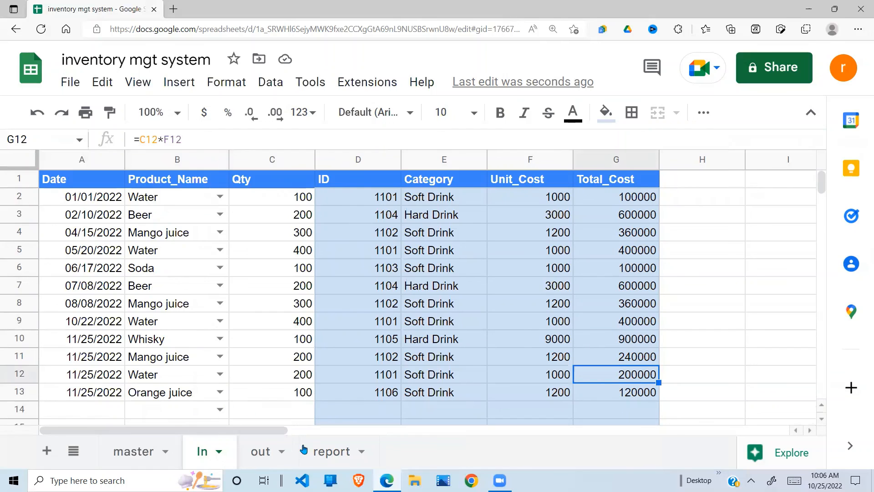
left_click(336, 455)
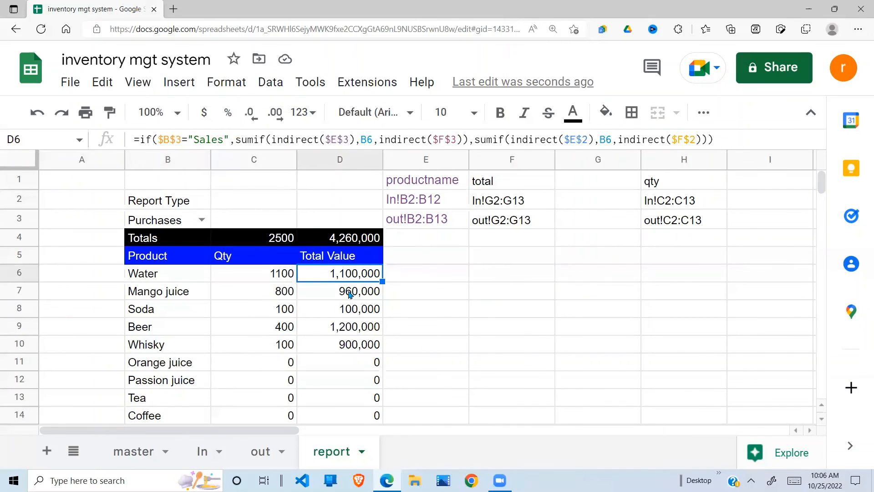
Set the Report Type in B3 to Sales and select Water's Total Value
left_click(201, 219)
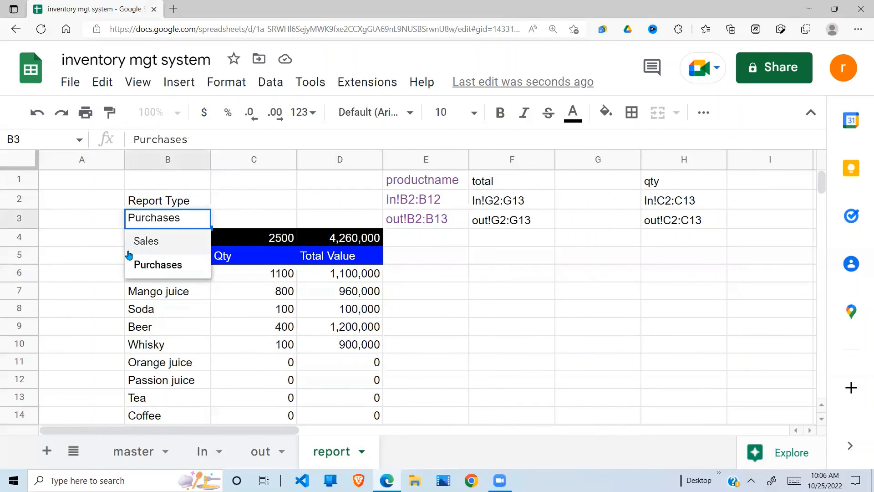
left_click(144, 246)
left_click(370, 279)
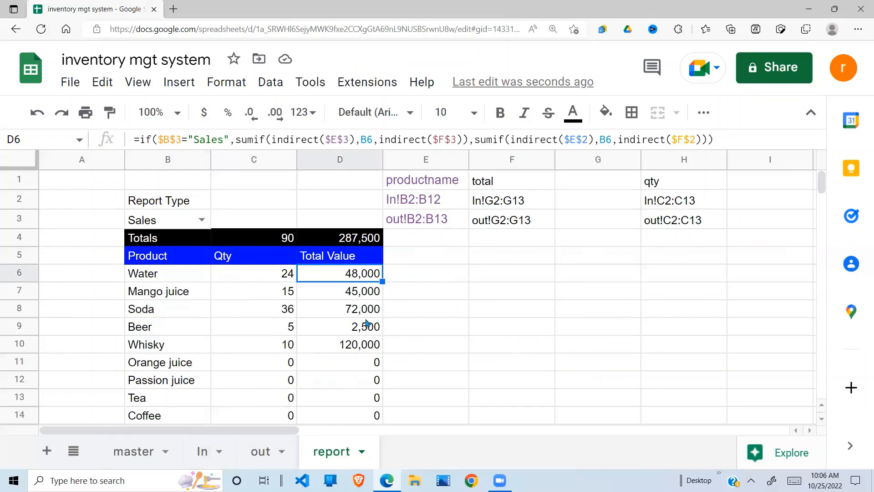
Check Water's Total_Price entries in rows 2, 5 and 11 of the out sheet against Water's Total Value in the Sales report
left_click(263, 457)
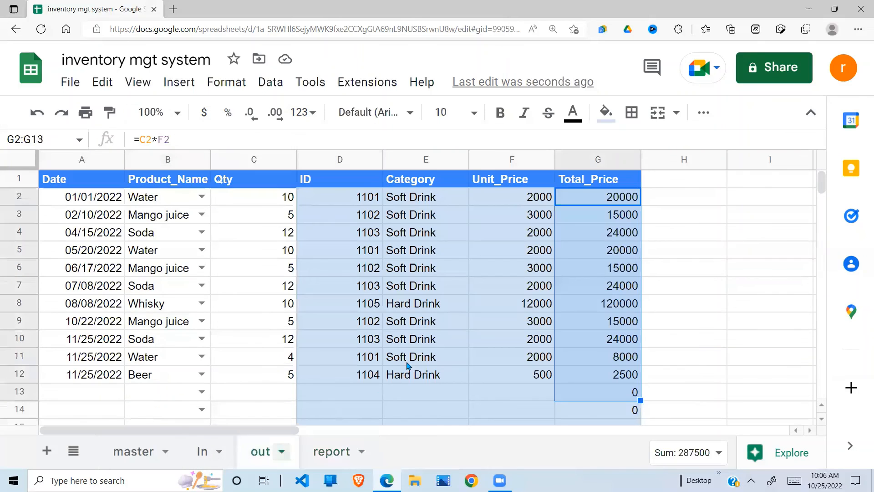
left_click(492, 305)
left_click(180, 204)
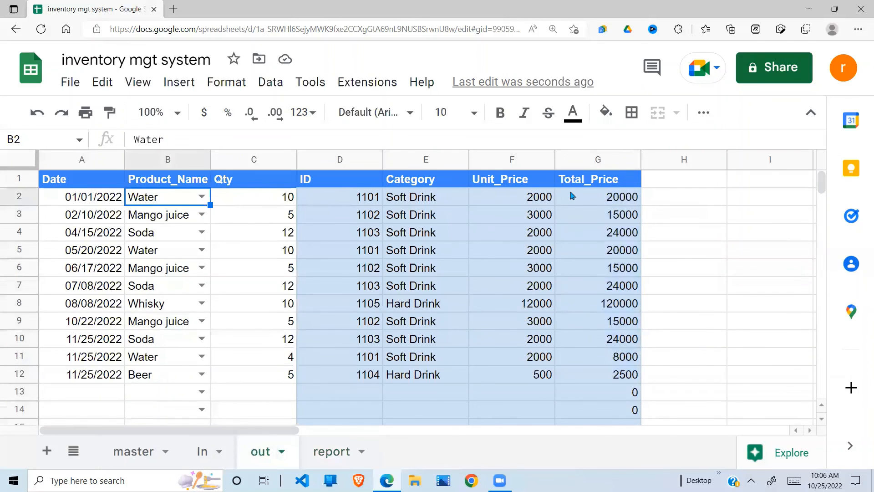
left_click(609, 198)
left_click(153, 254)
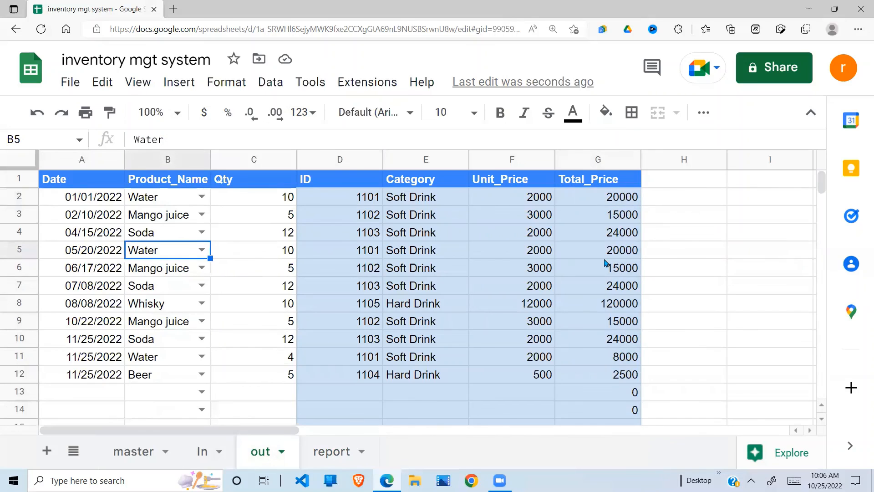
left_click(625, 255)
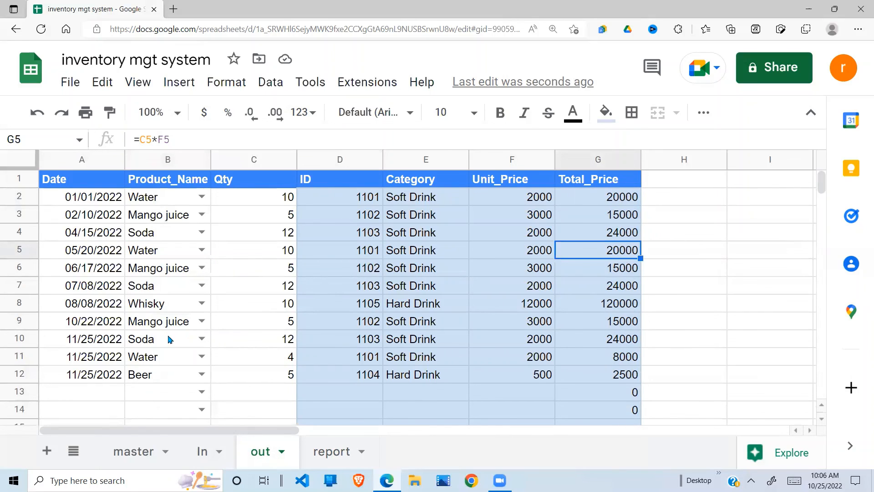
left_click(146, 359)
left_click(633, 356)
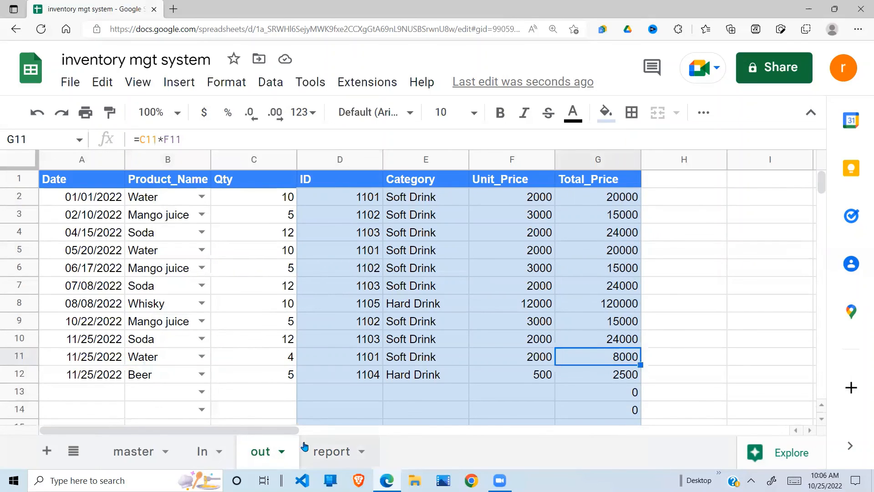
left_click(324, 452)
left_click(354, 309)
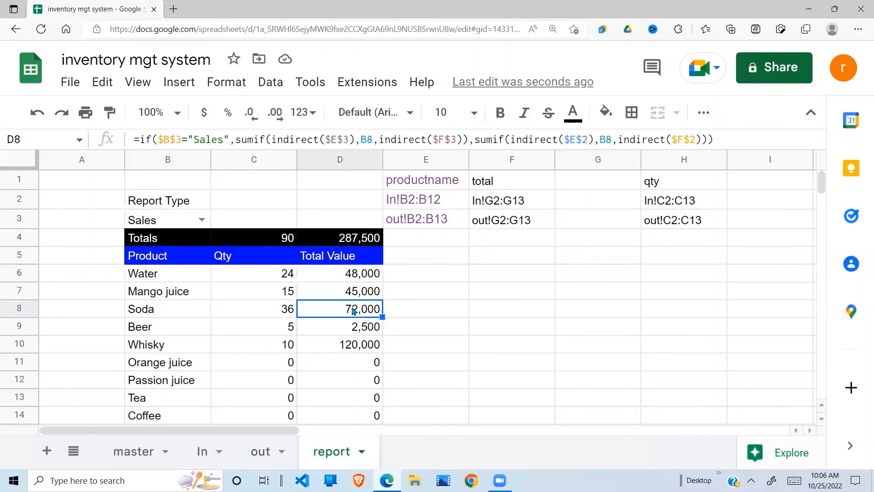
left_click(419, 311)
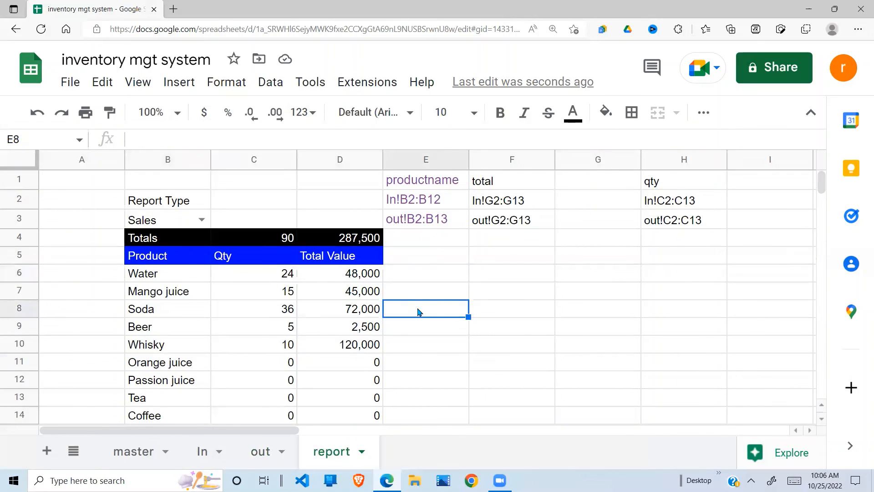